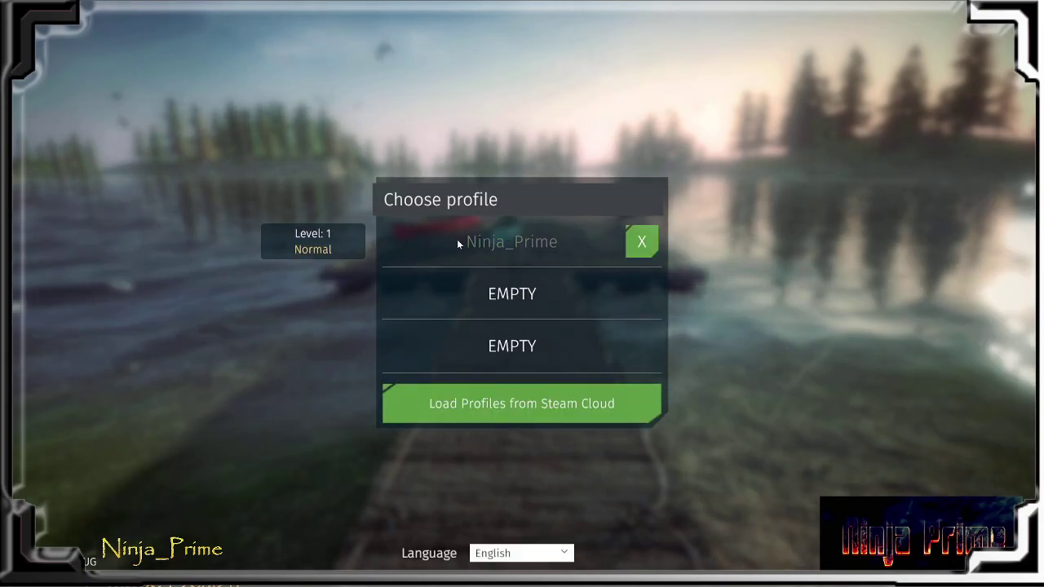
- Load the chosen player profile into the main menu
click(445, 249)
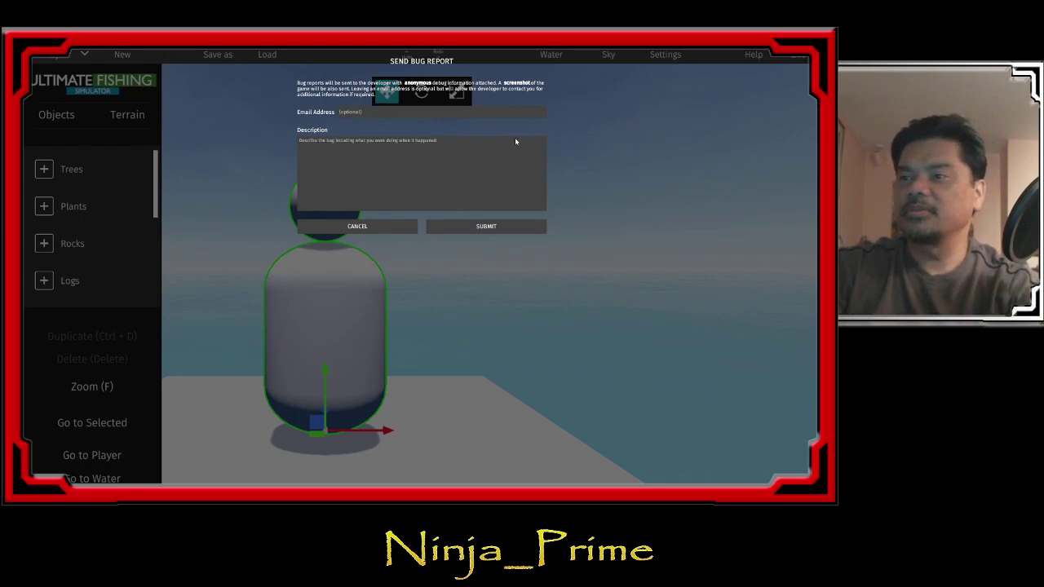
click(357, 228)
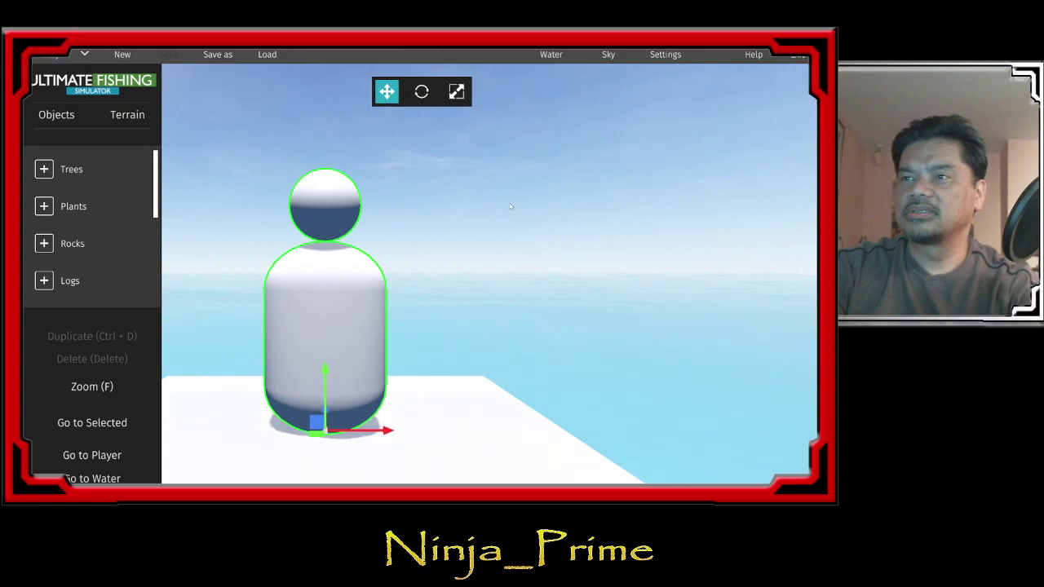
scroll(501, 227, up, 1)
scroll(501, 245, down, 5)
scroll(501, 250, up, 1)
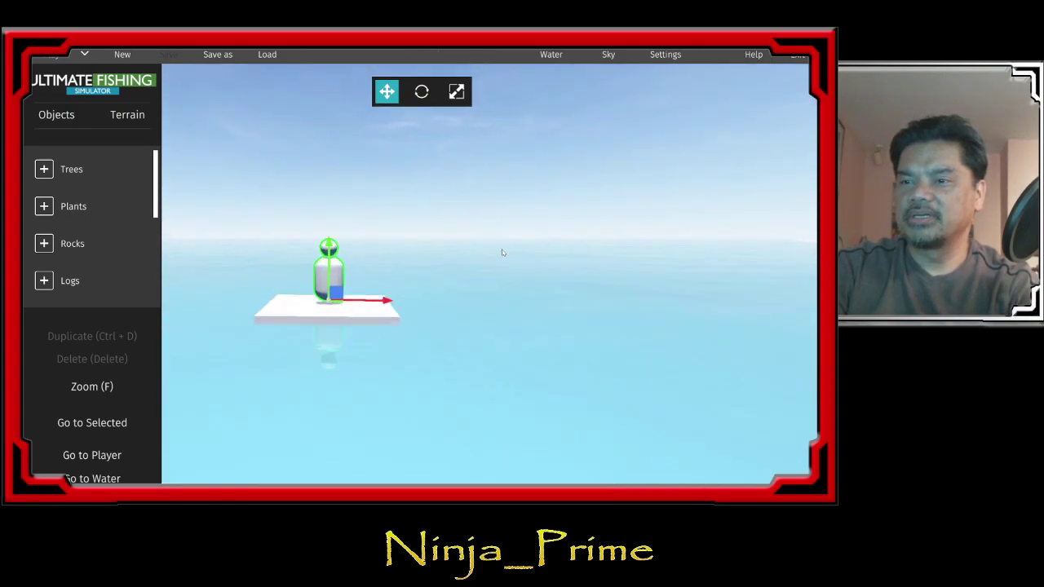
scroll(502, 252, up, 4)
scroll(502, 252, down, 4)
scroll(502, 253, down, 2)
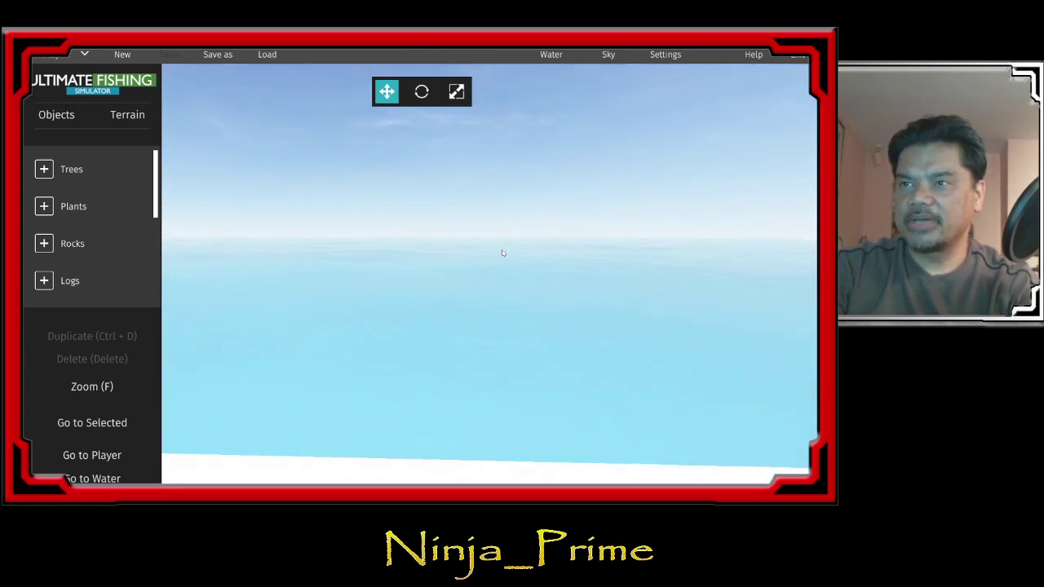
scroll(503, 253, up, 2)
mouse_move(502, 249)
right_down()
mouse_move(706, 251)
mouse_move(412, 232)
right_up()
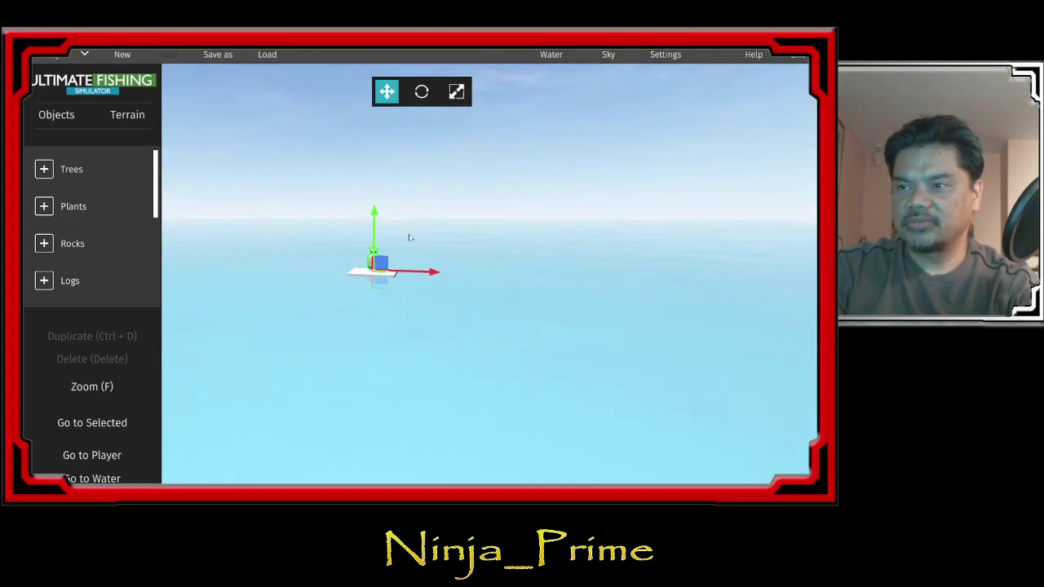
scroll(411, 232, up, 2)
scroll(416, 236, up, 2)
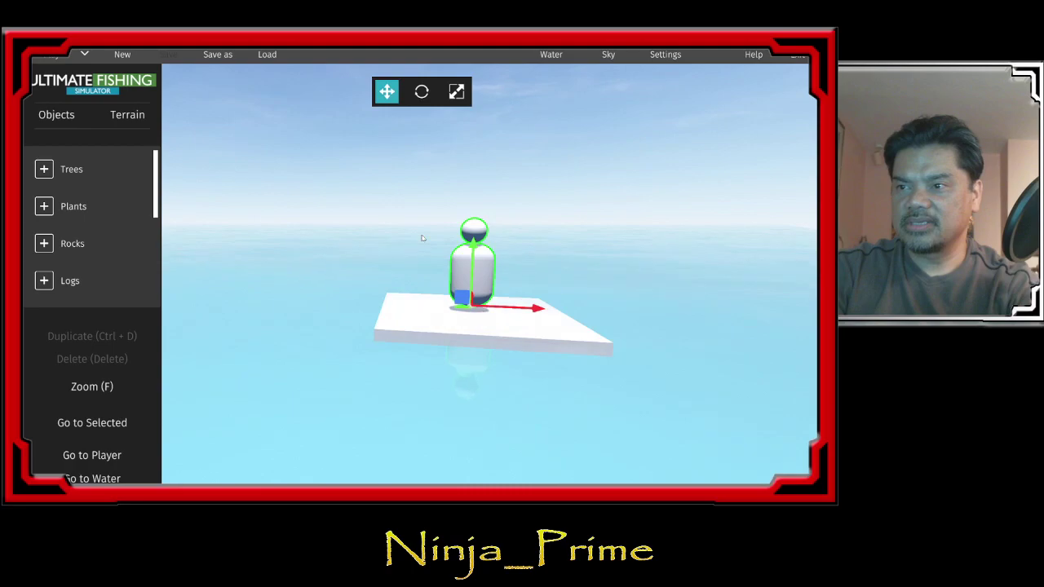
scroll(421, 241, down, 4)
right_drag(421, 240, 432, 251)
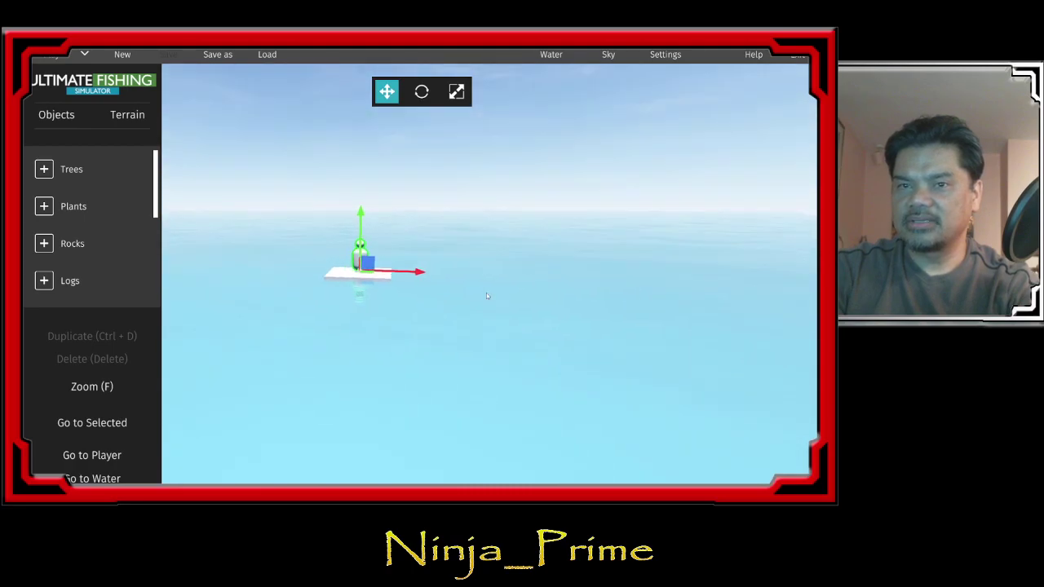
scroll(429, 274, up, 3)
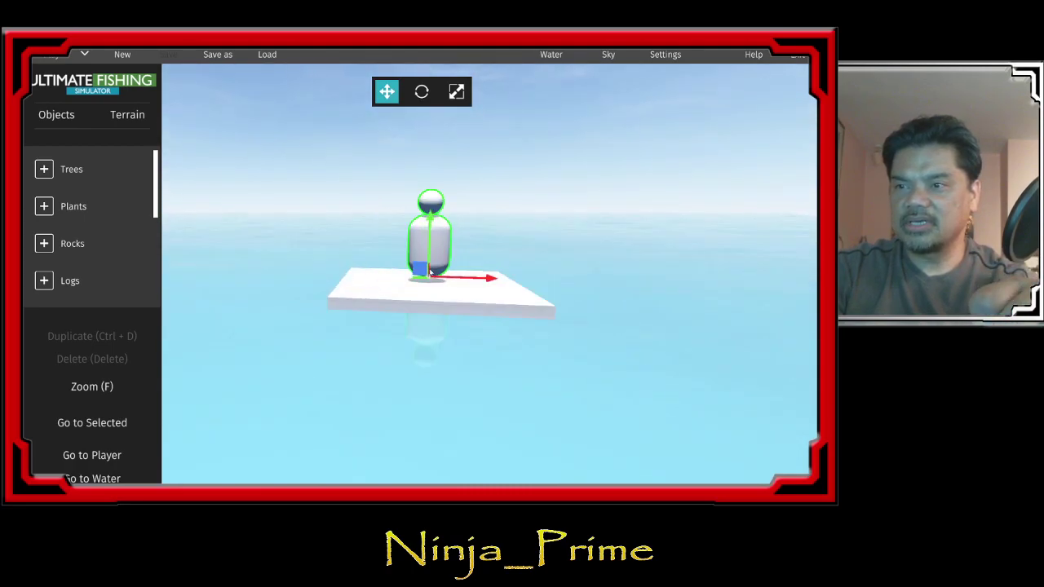
scroll(429, 272, down, 5)
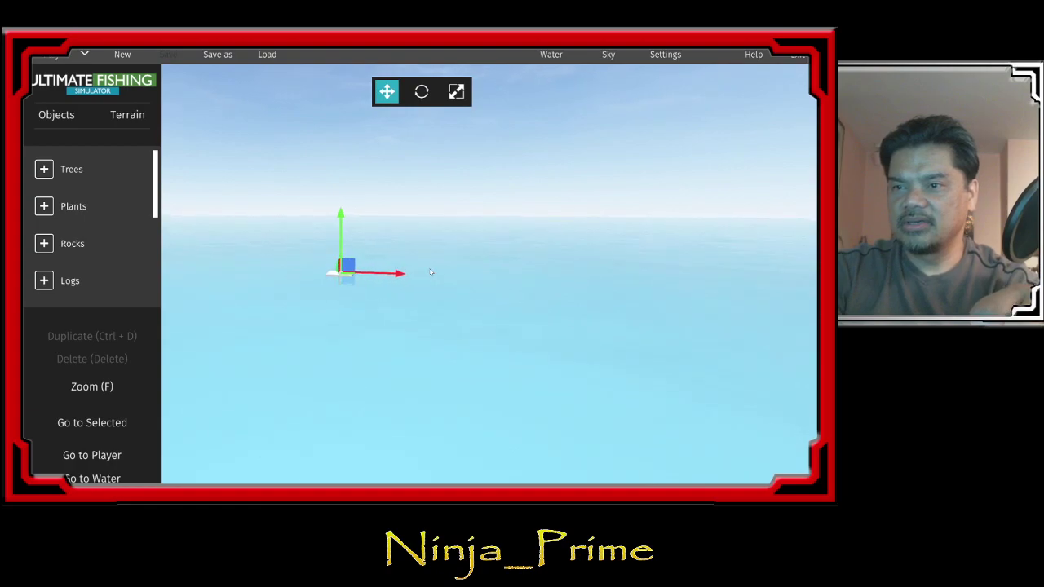
click(110, 457)
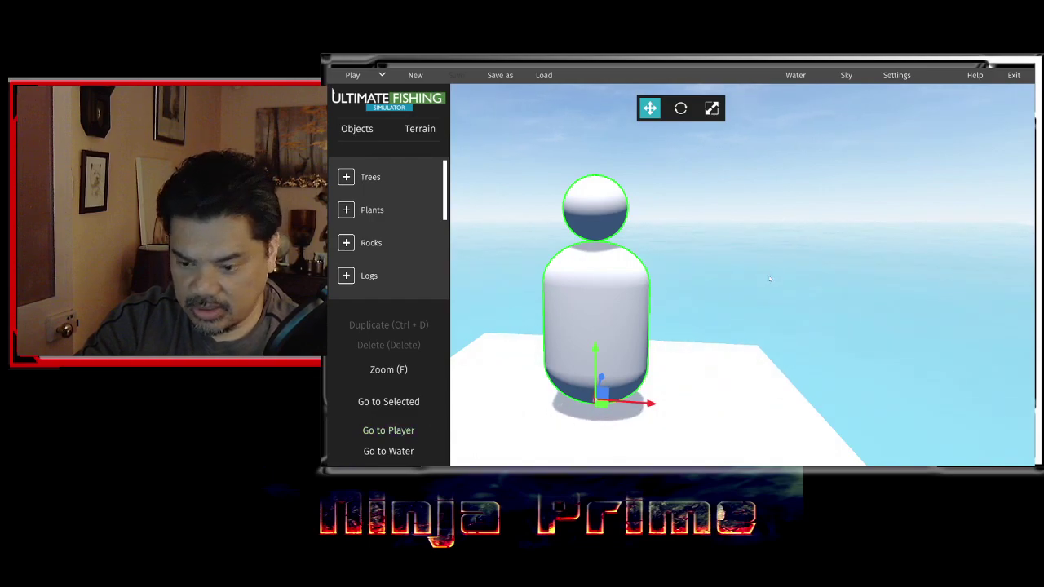
scroll(770, 279, down, 3)
scroll(774, 261, down, 4)
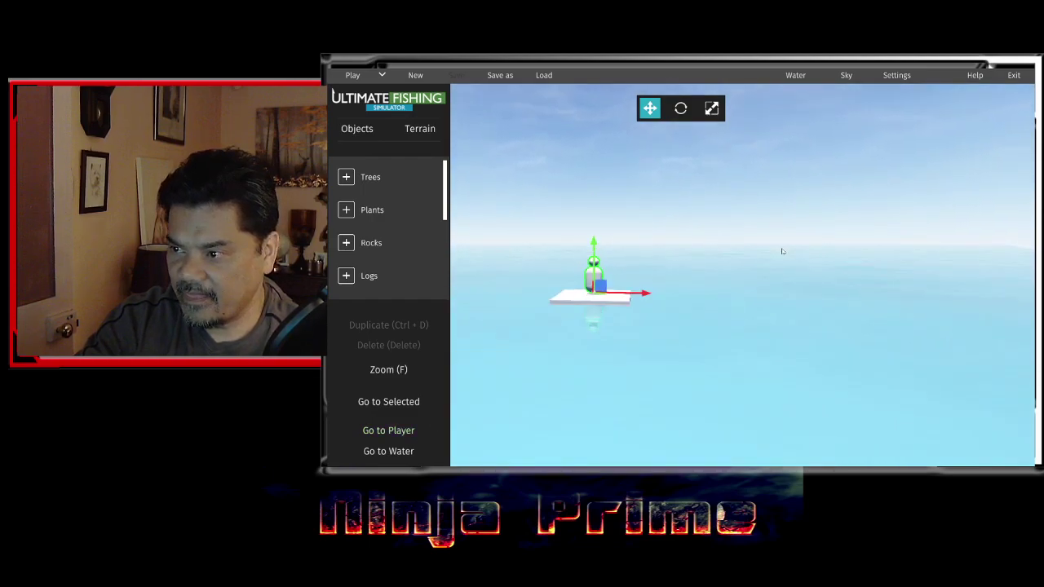
scroll(781, 251, up, 2)
scroll(698, 152, up, 2)
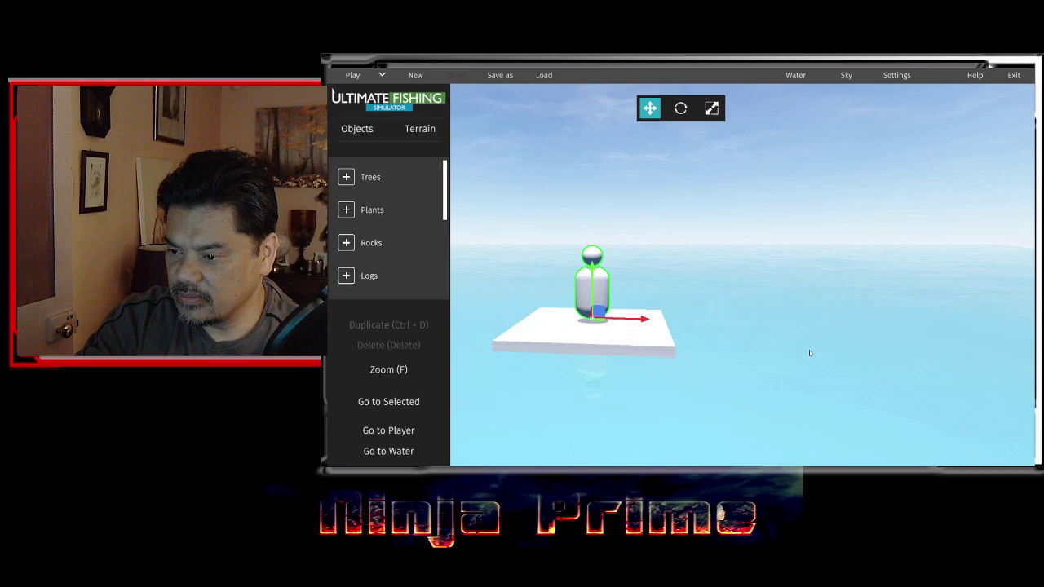
mouse_move(750, 351)
right_down()
mouse_move(1034, 359)
mouse_move(1033, 405)
mouse_move(662, 341)
right_up()
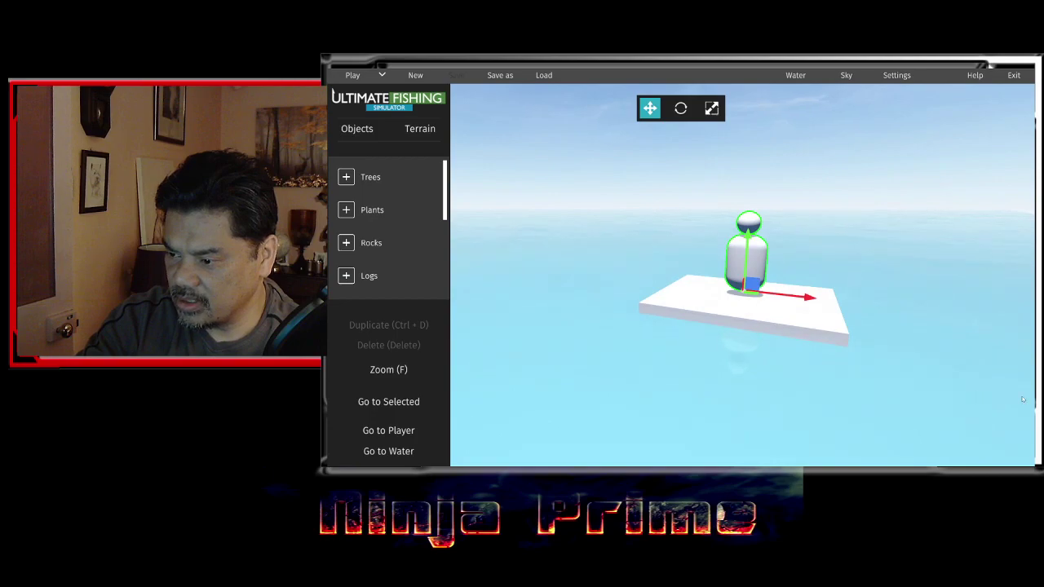
scroll(773, 340, down, 2)
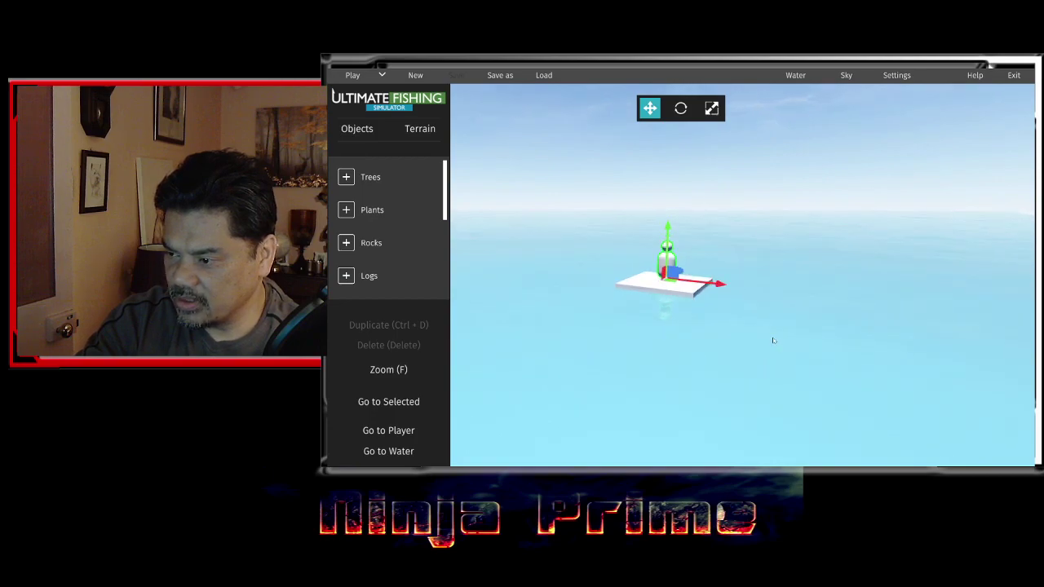
scroll(773, 340, up, 4)
scroll(771, 340, down, 3)
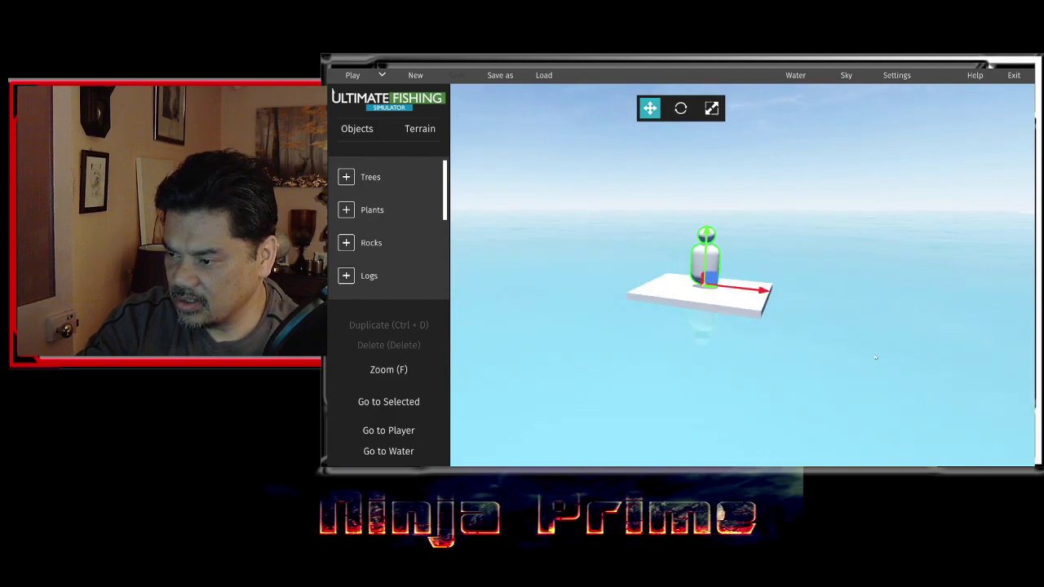
scroll(720, 355, up, 3)
scroll(720, 355, down, 3)
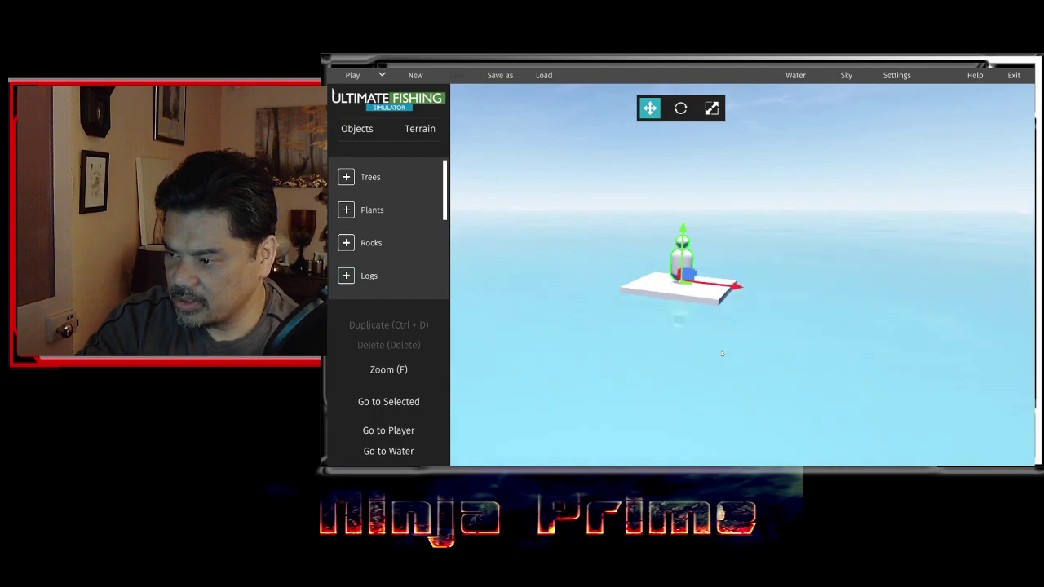
scroll(720, 356, down, 1)
scroll(722, 356, up, 1)
scroll(722, 355, up, 1)
scroll(722, 355, down, 1)
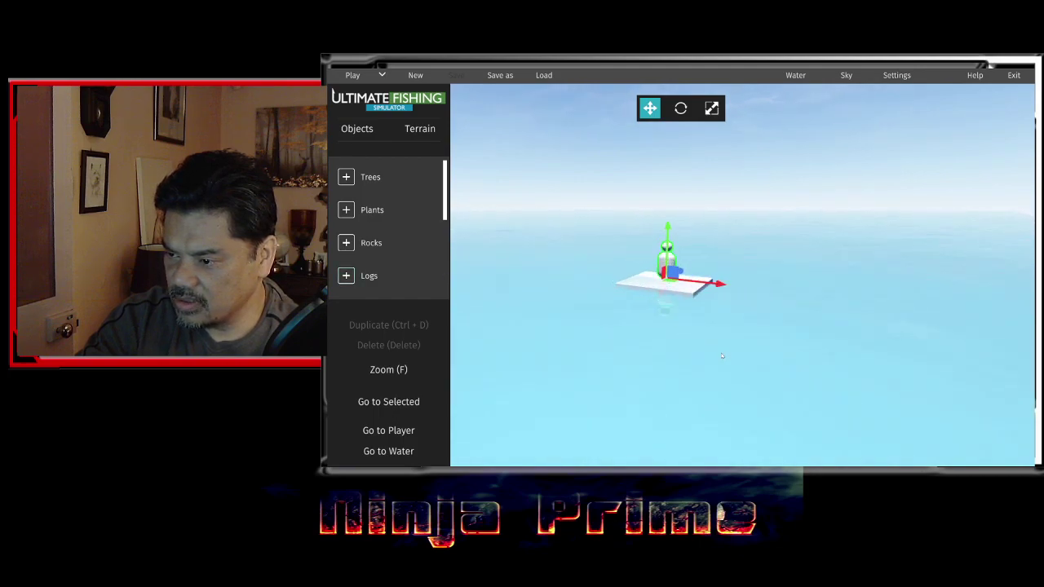
scroll(720, 356, down, 2)
scroll(720, 355, up, 1)
scroll(719, 355, up, 1)
scroll(720, 355, up, 1)
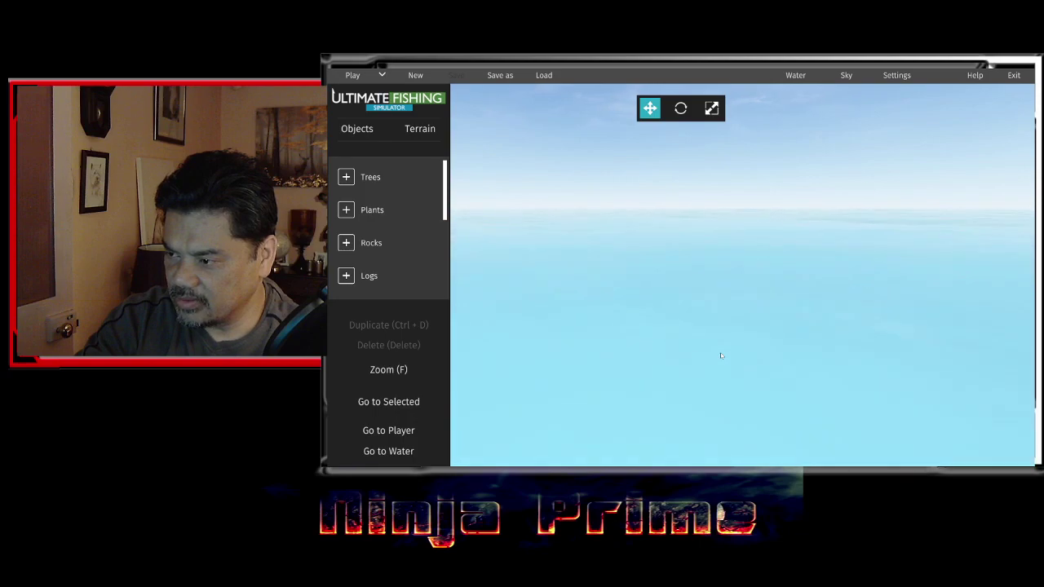
scroll(719, 356, down, 1)
scroll(720, 355, down, 1)
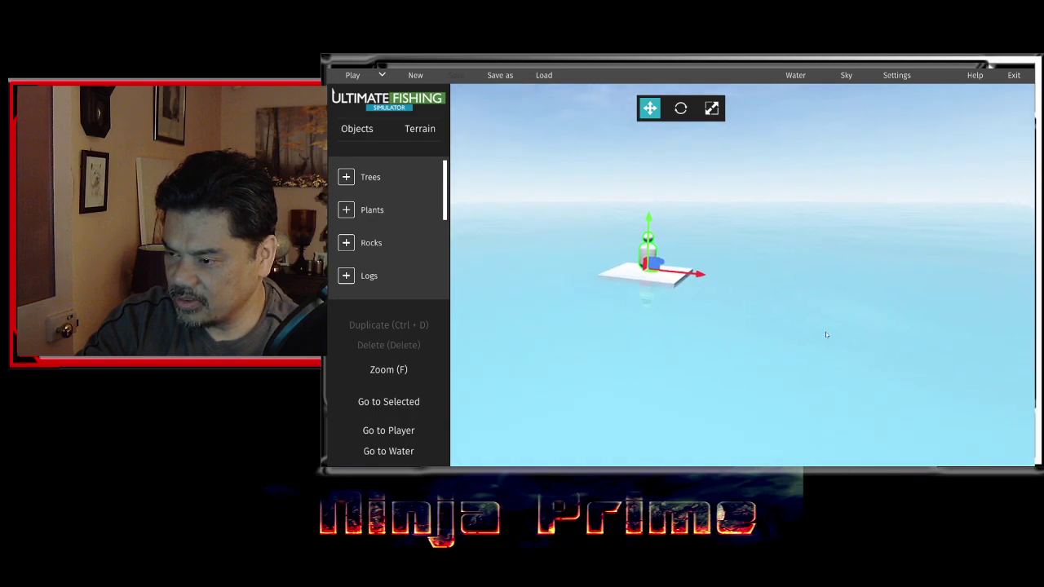
right_drag(786, 323, 968, 331)
mouse_move(825, 296)
right_down()
mouse_move(677, 298)
mouse_move(1003, 310)
mouse_move(781, 289)
mouse_move(718, 219)
right_up()
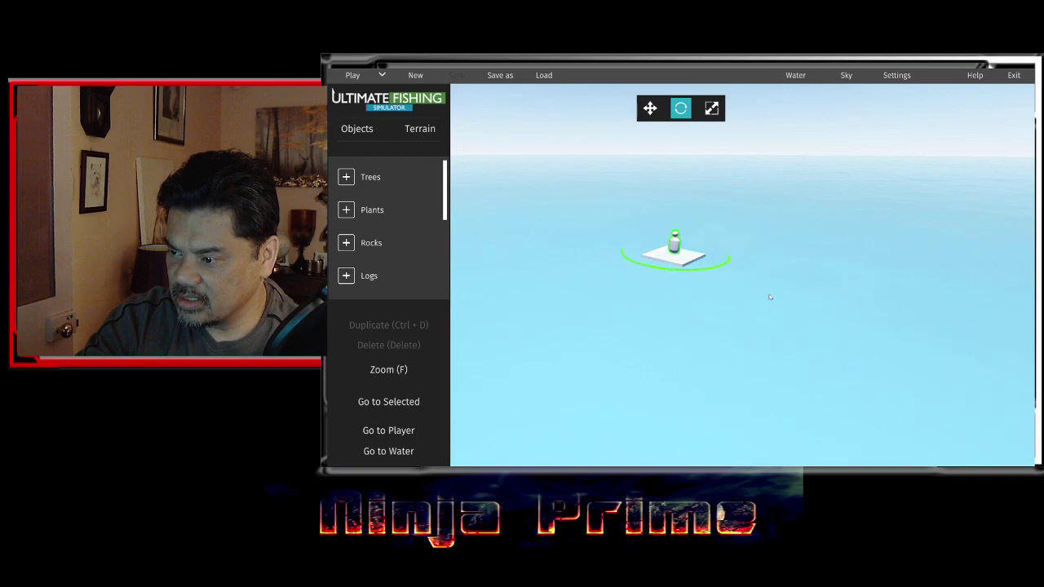
mouse_move(643, 278)
right_down()
mouse_move(758, 285)
mouse_move(644, 286)
right_up()
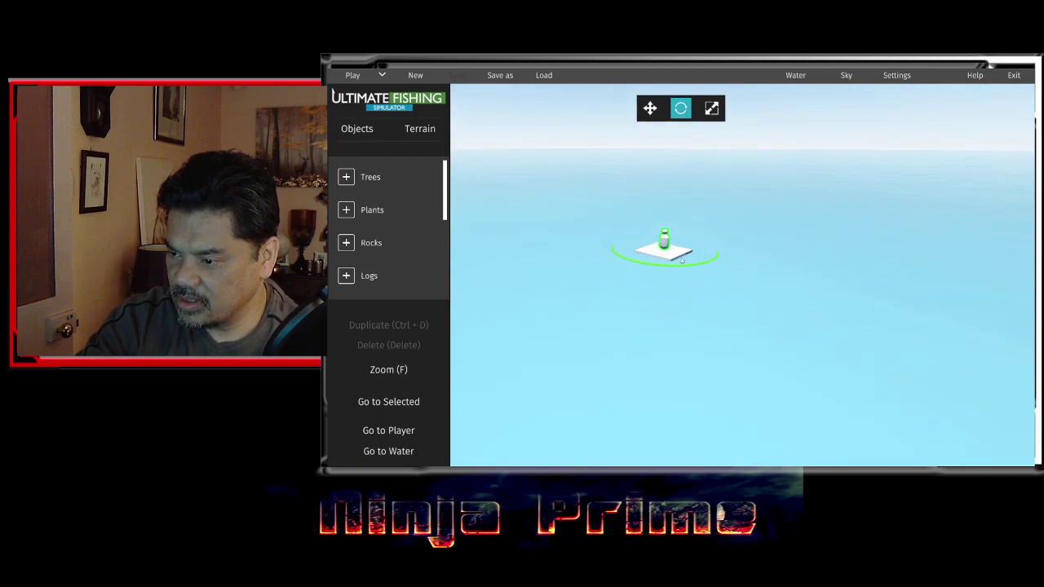
scroll(734, 259, up, 3)
scroll(817, 259, down, 1)
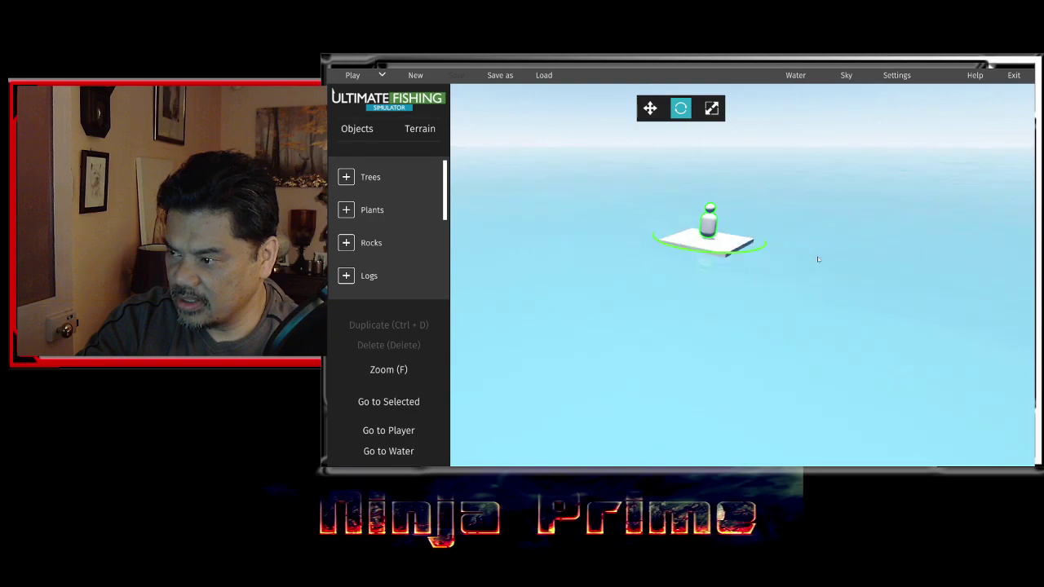
mouse_move(818, 259)
right_down()
mouse_move(693, 249)
mouse_move(529, 205)
mouse_move(780, 263)
mouse_move(718, 252)
right_up()
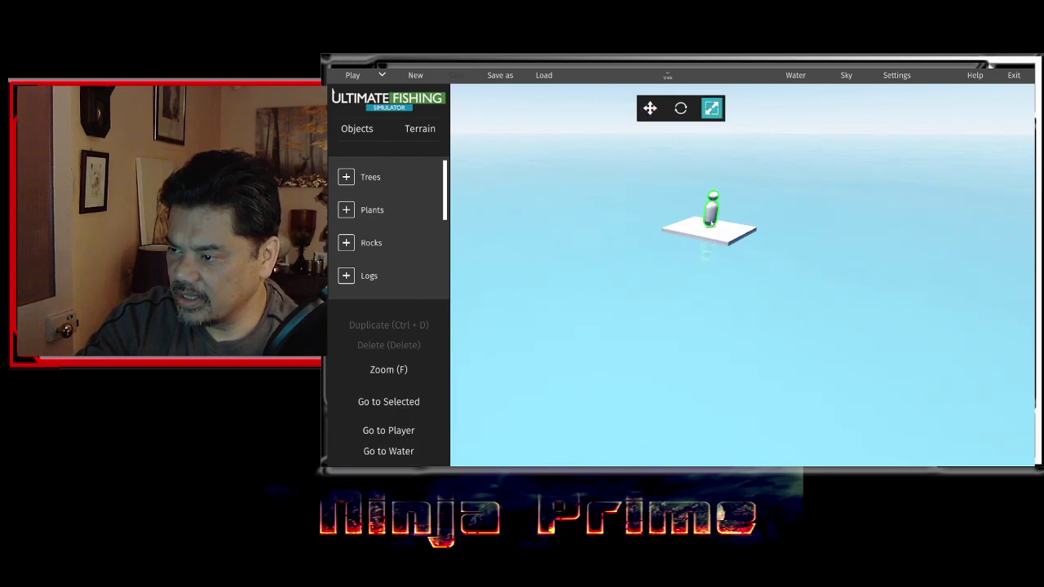
mouse_move(711, 222)
right_down()
mouse_move(586, 145)
mouse_move(684, 229)
mouse_move(724, 190)
right_up()
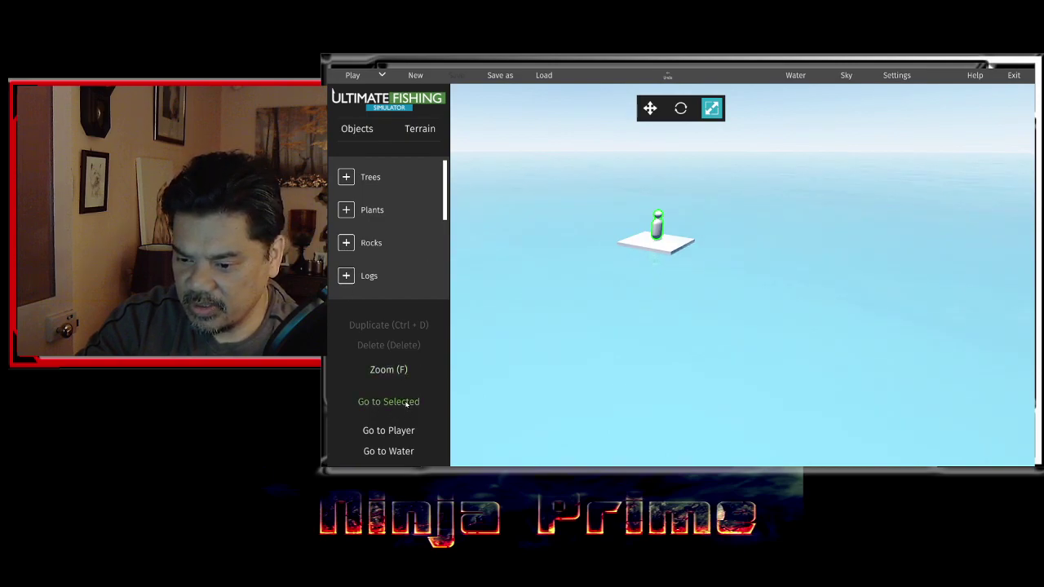
click(399, 452)
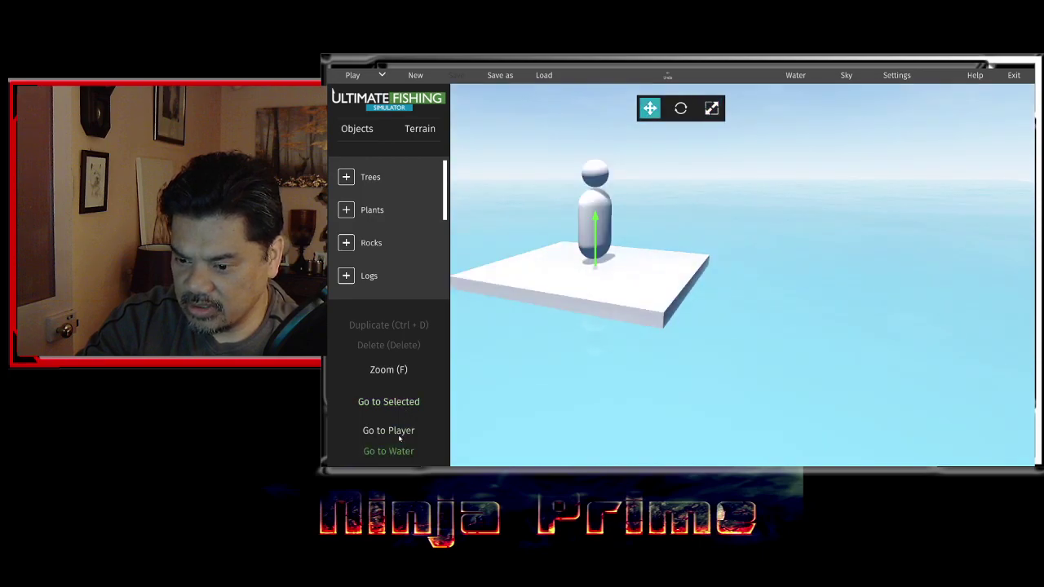
click(399, 433)
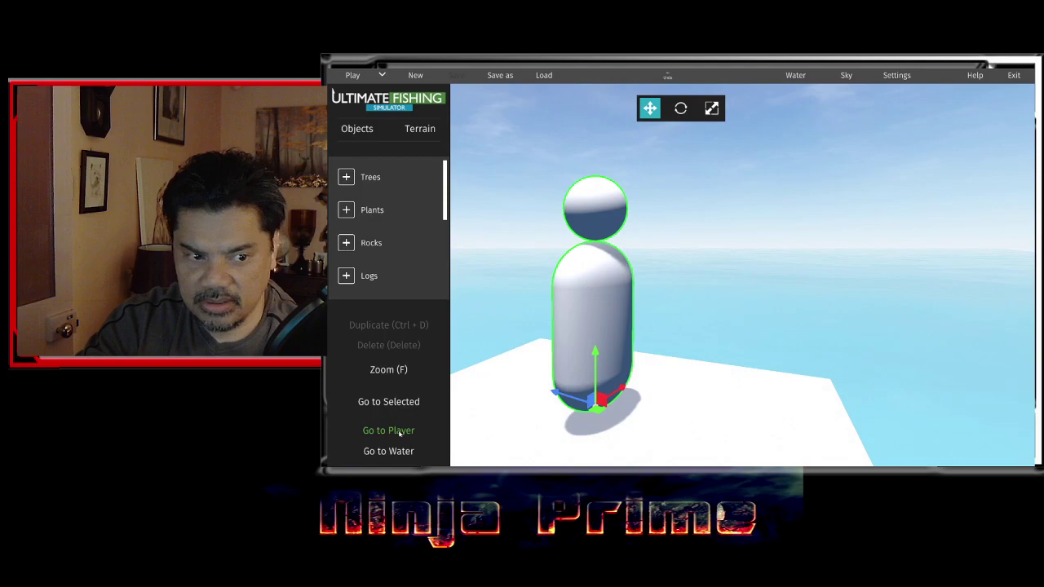
click(400, 451)
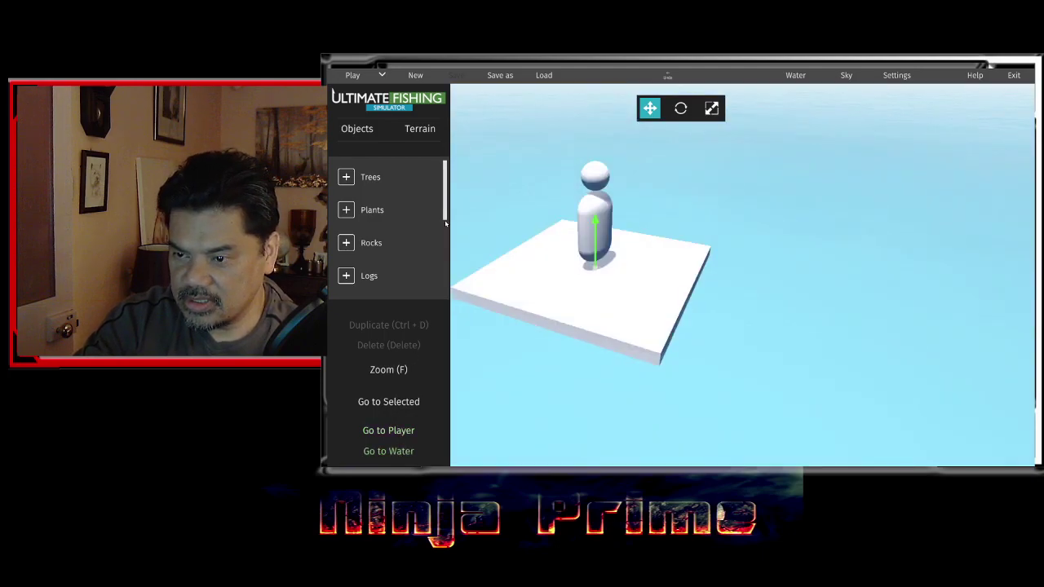
mouse_move(443, 218)
mouse_down()
mouse_move(437, 299)
mouse_move(443, 186)
mouse_up()
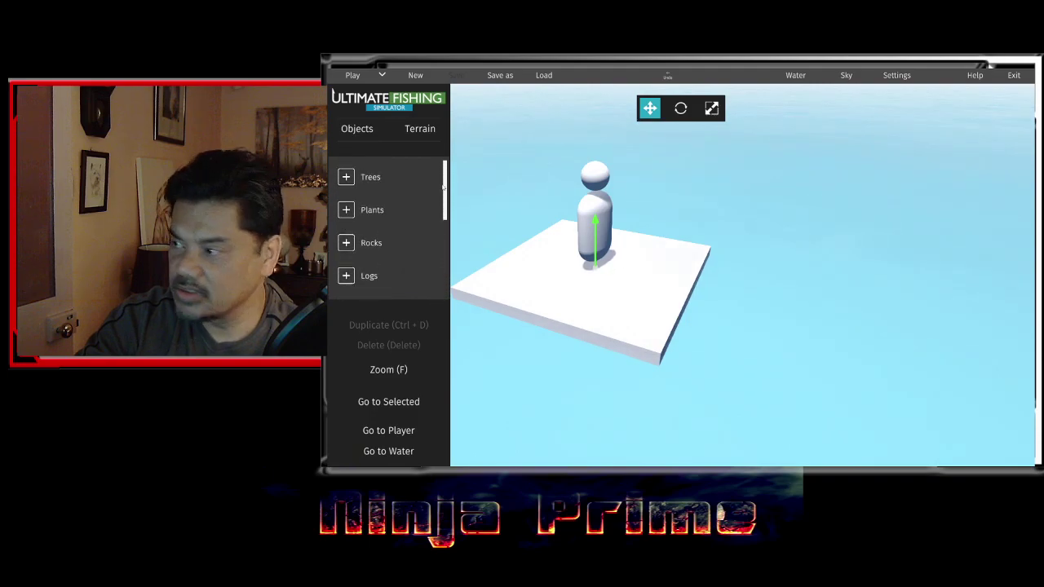
- In fishery settings, rename it to 'Ninja_Prime Fishery' and create its thumbnail icon
click(902, 75)
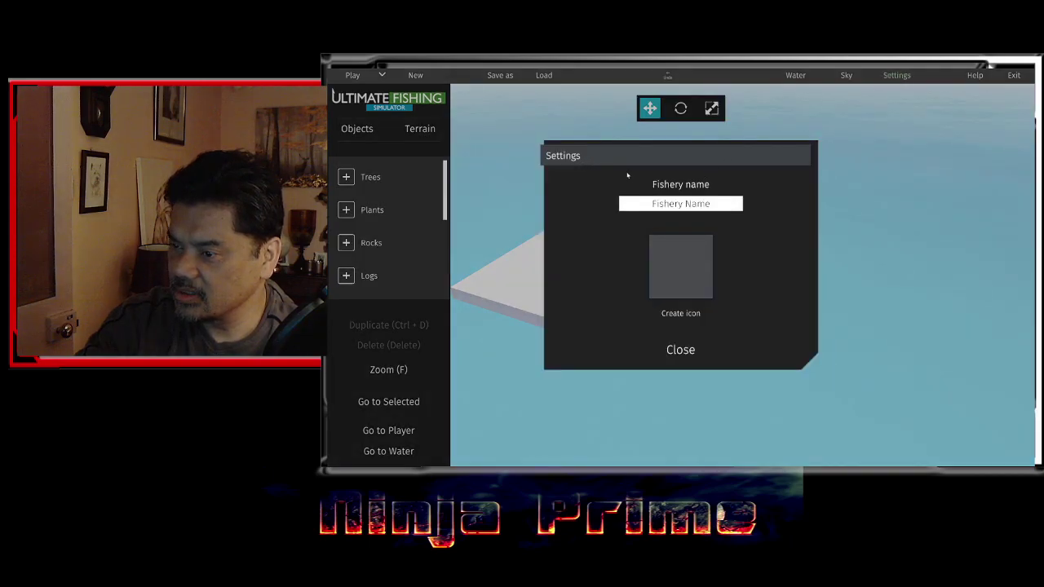
click(696, 204)
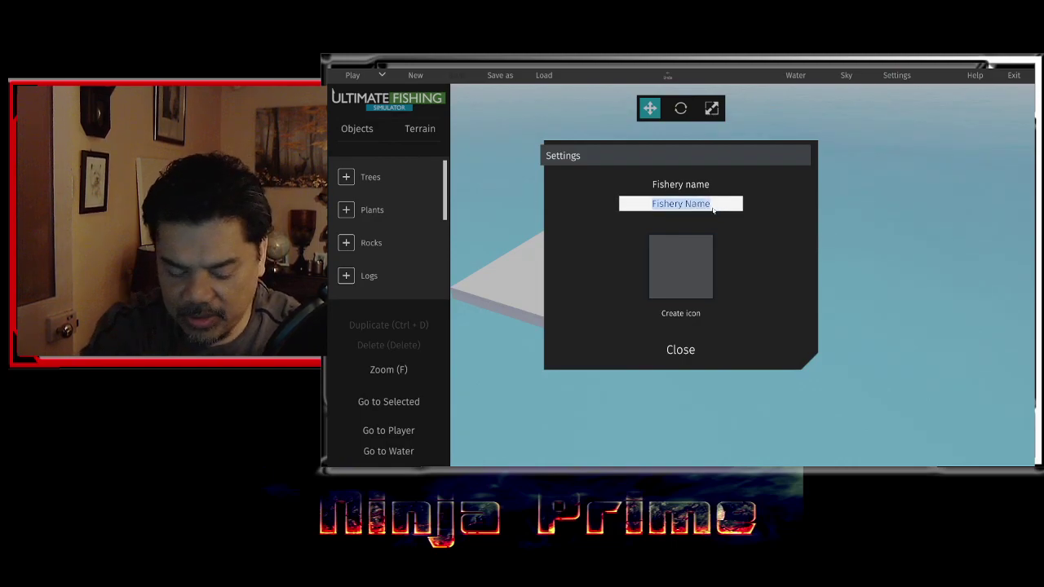
text(N)
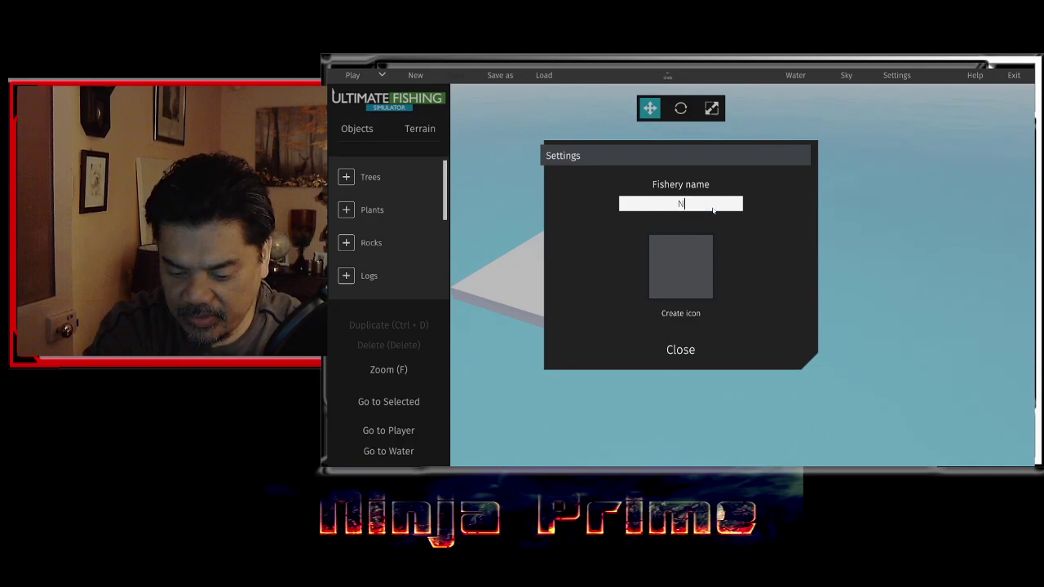
text(inja_P)
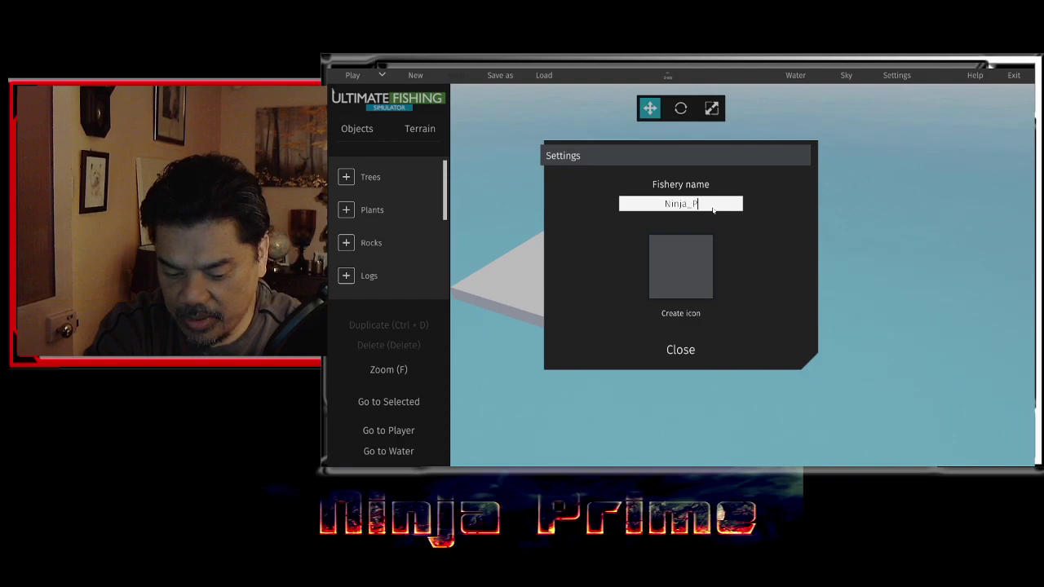
text(rime F)
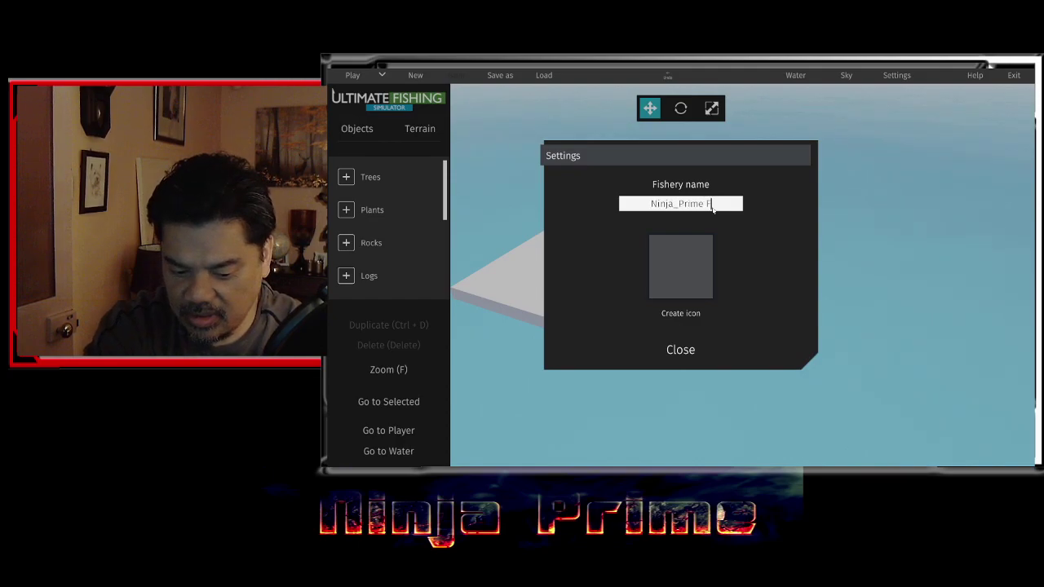
text(i)
text(s)
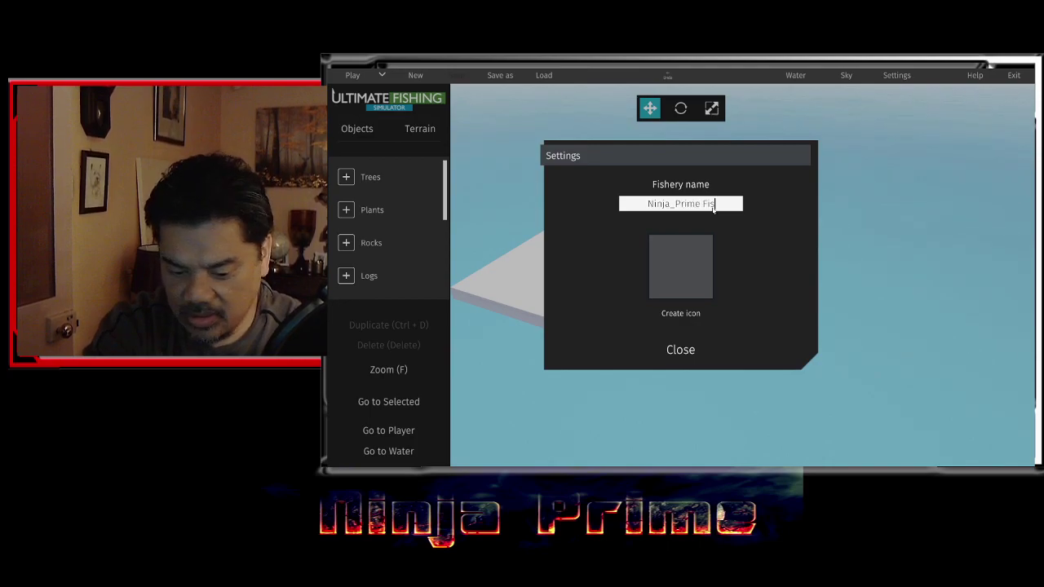
text(hery)
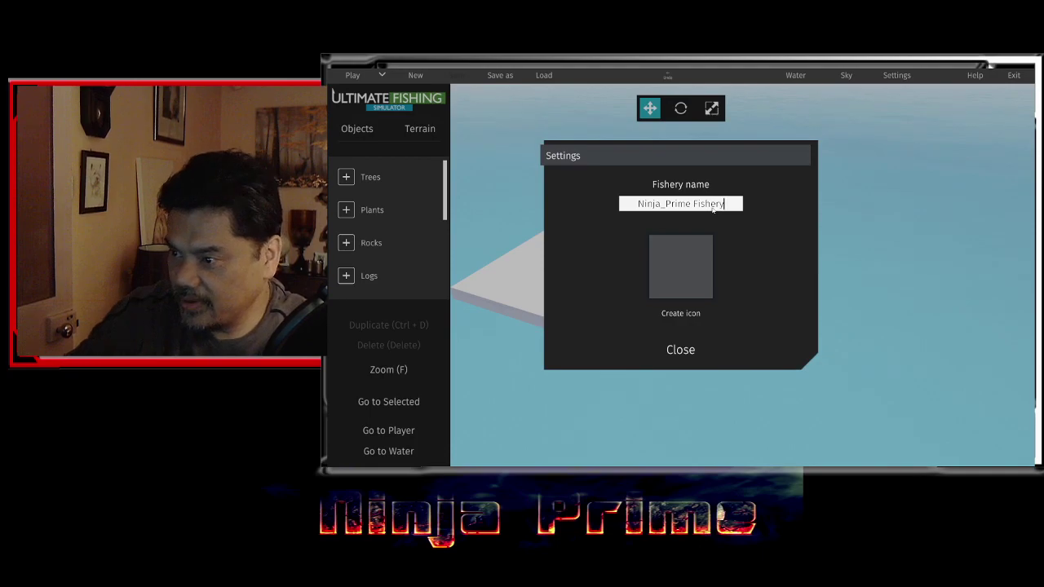
click(682, 314)
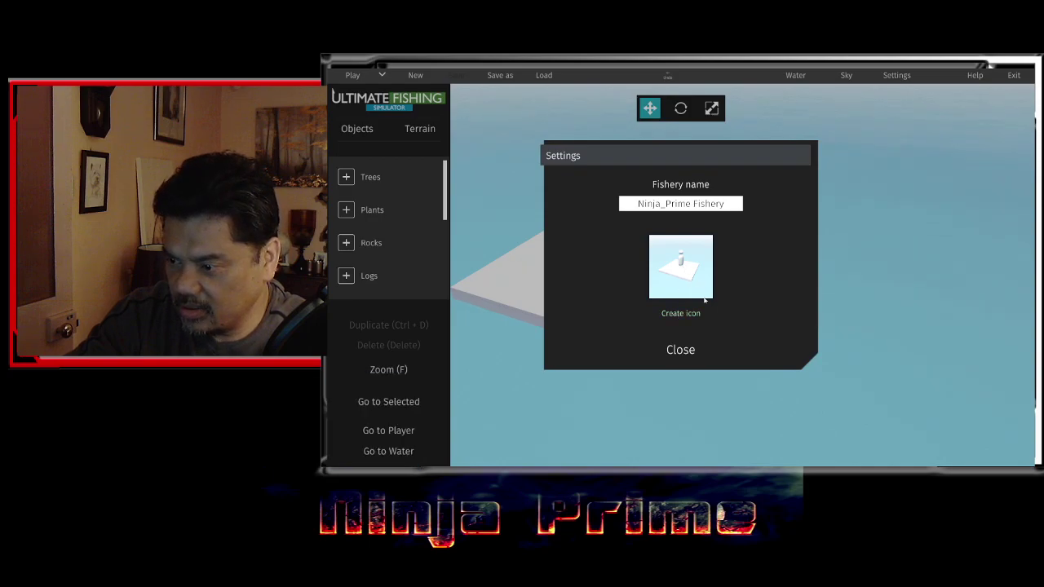
- Close settings and create a new terrain using the rocky texture
click(687, 350)
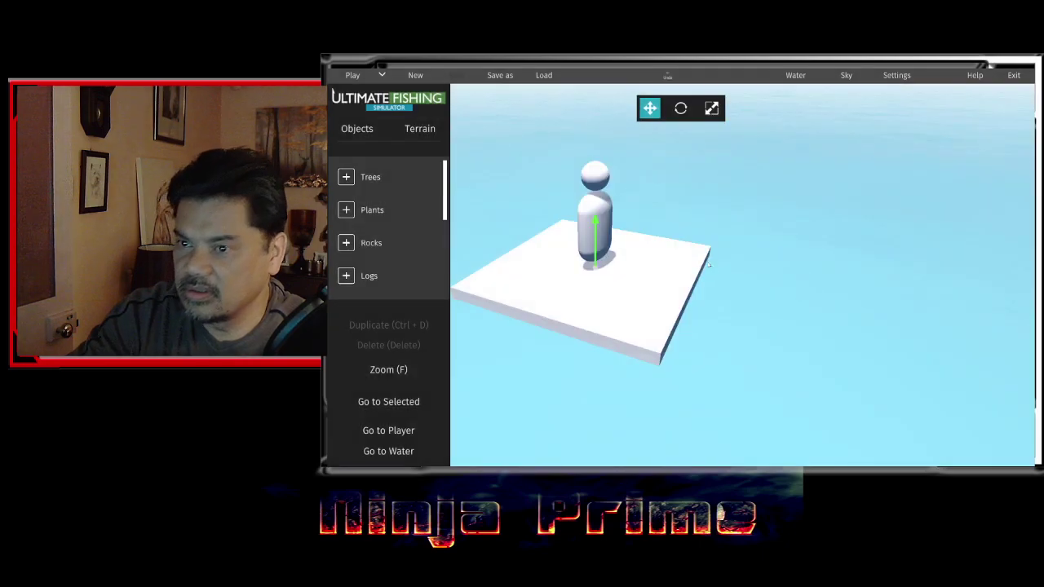
right_drag(765, 245, 725, 248)
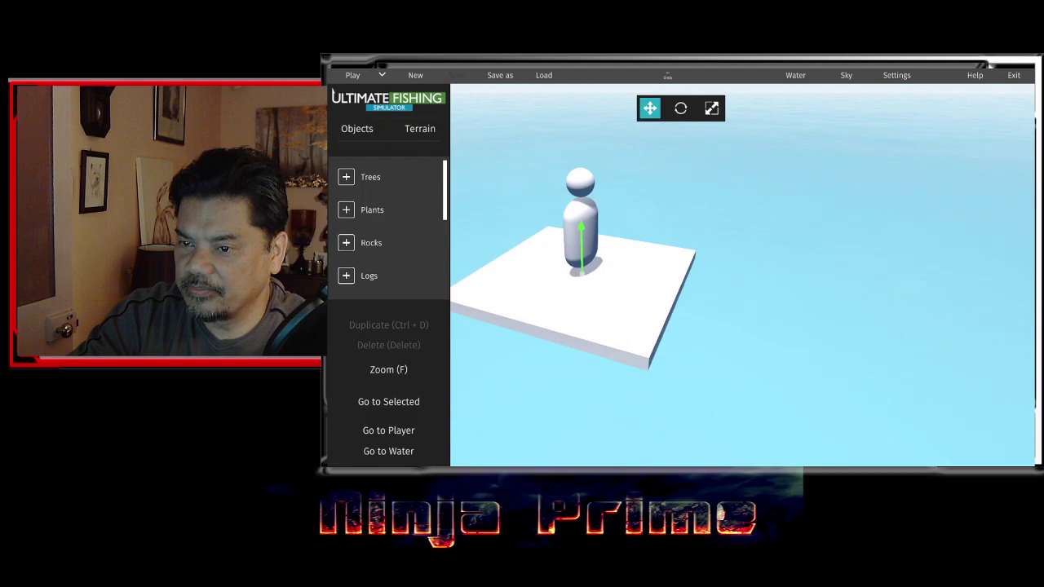
click(420, 129)
scroll(664, 292, down, 5)
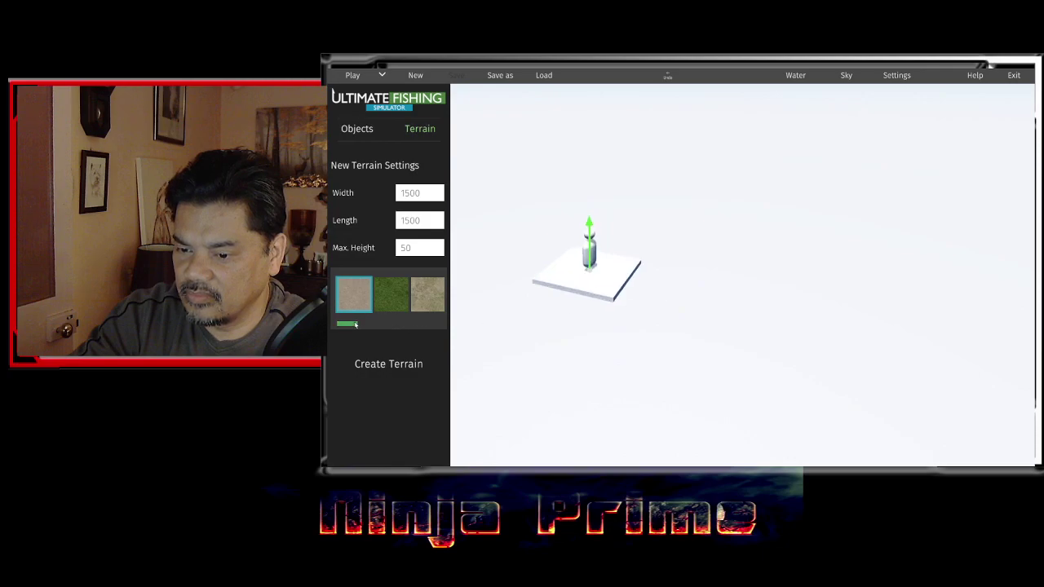
mouse_move(355, 324)
mouse_down()
mouse_move(444, 324)
mouse_move(388, 312)
mouse_up()
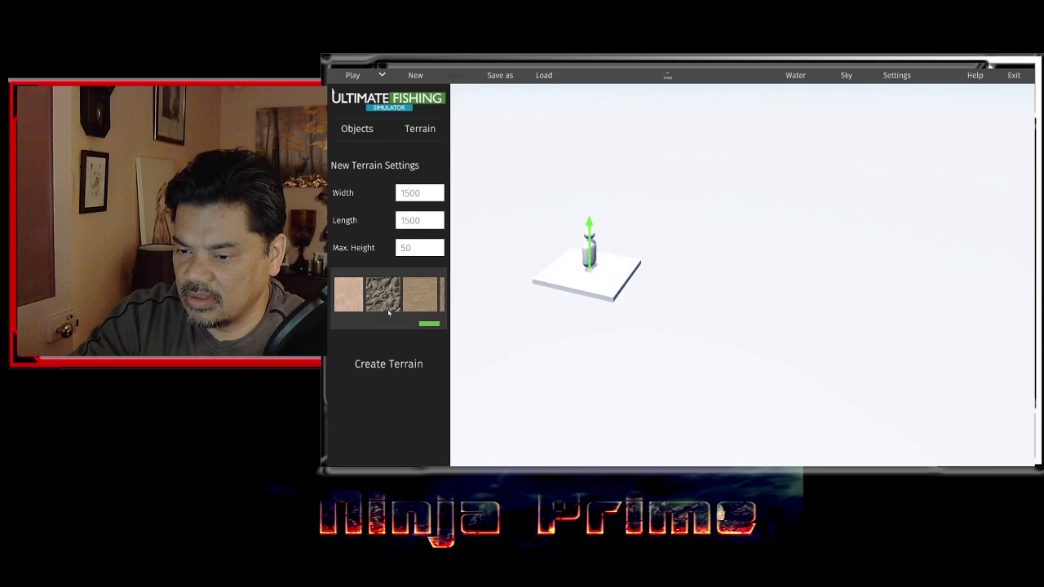
click(388, 306)
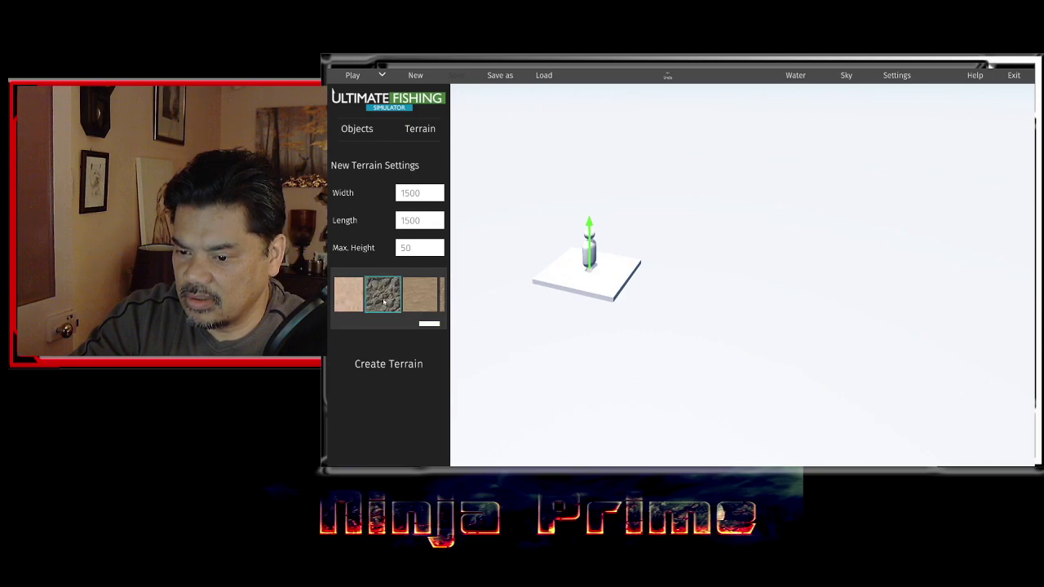
click(387, 365)
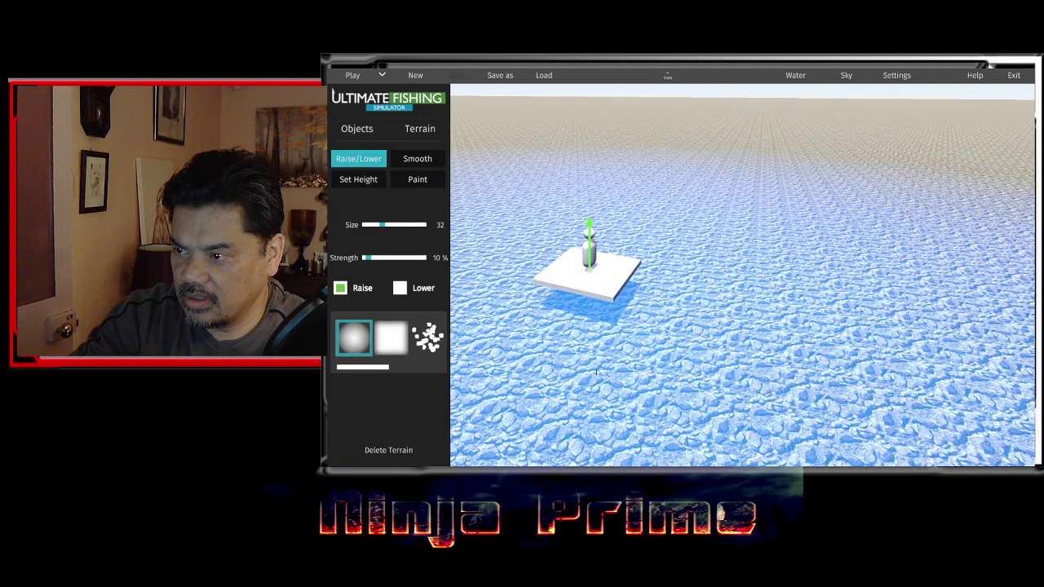
- Try the splatter, square and soft round brush shapes while moving the view near the platform
scroll(734, 244, down, 3)
scroll(621, 289, up, 5)
scroll(621, 289, up, 3)
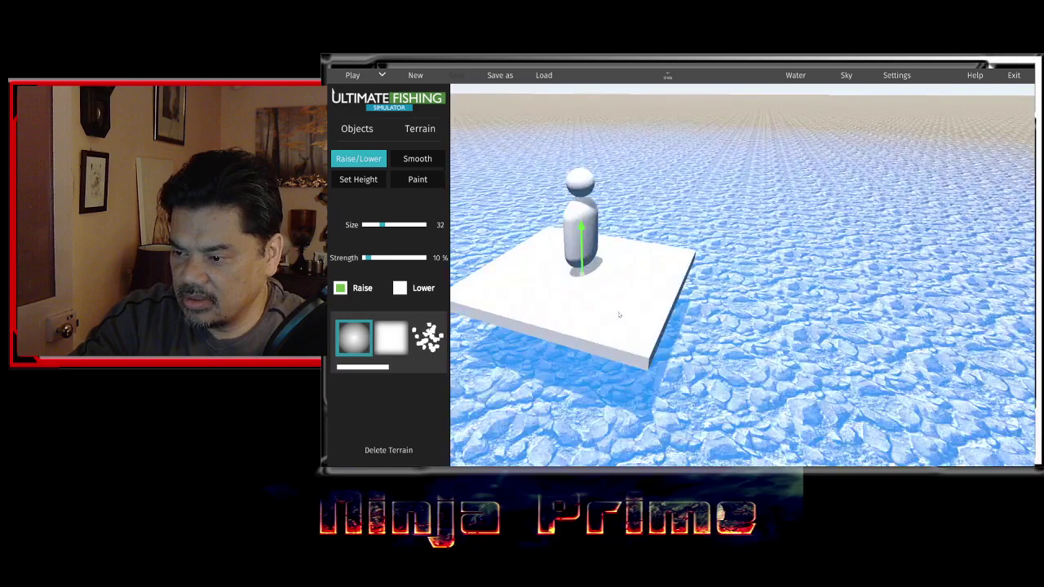
scroll(621, 289, down, 4)
right_drag(621, 289, 733, 269)
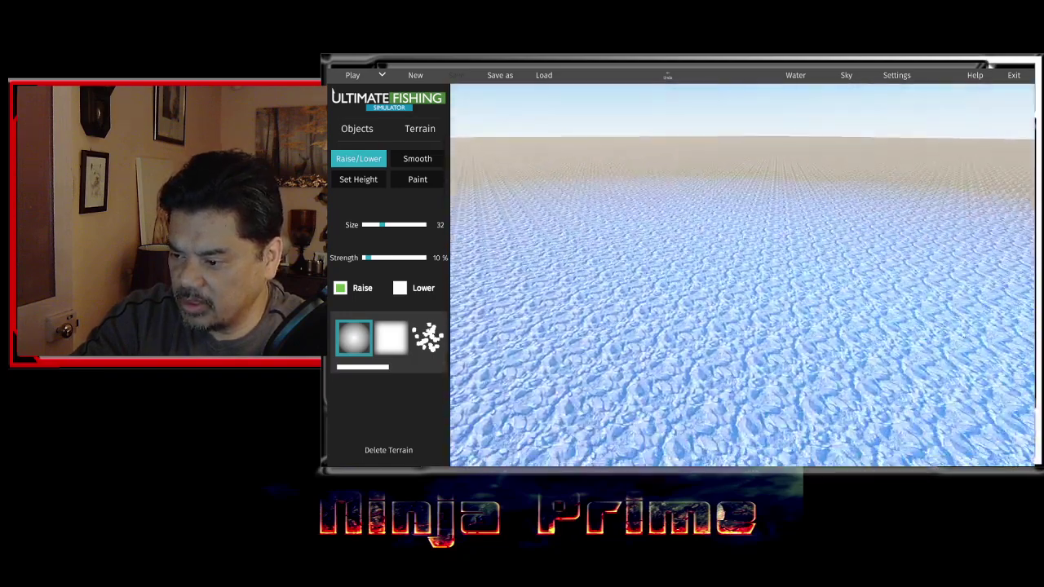
right_drag(622, 289, 595, 397)
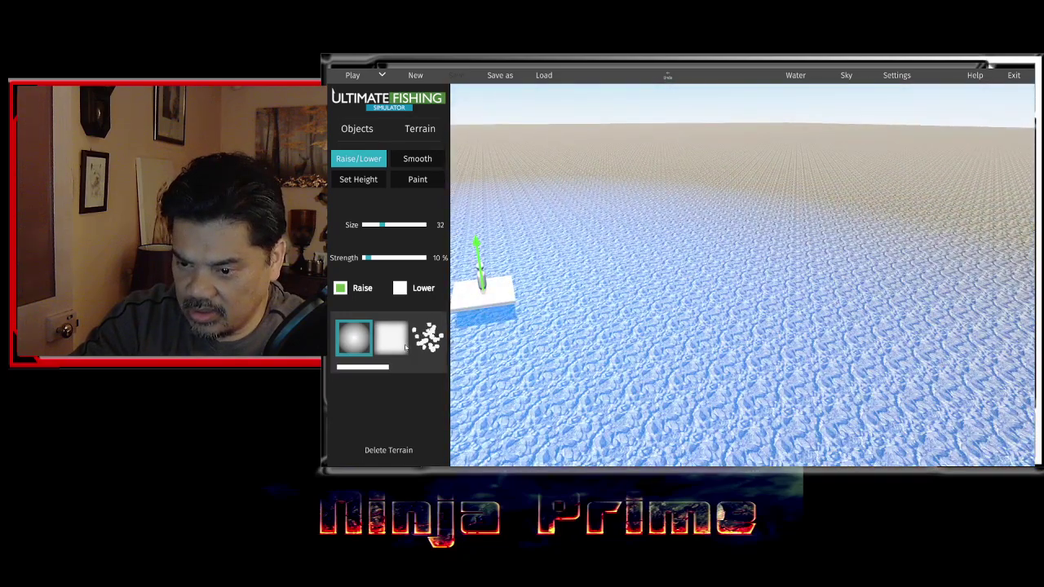
click(427, 337)
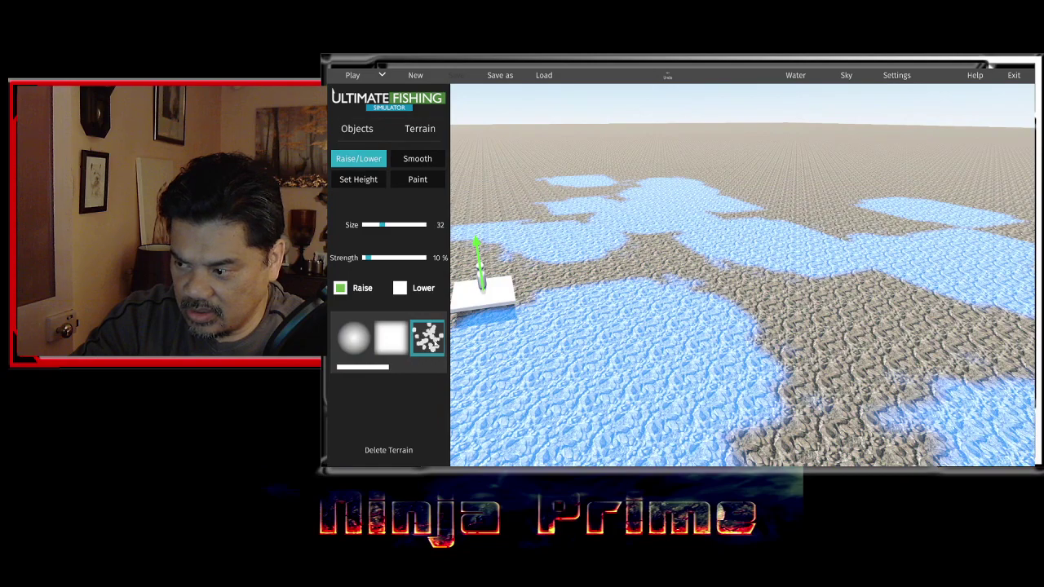
right_drag(620, 316, 660, 317)
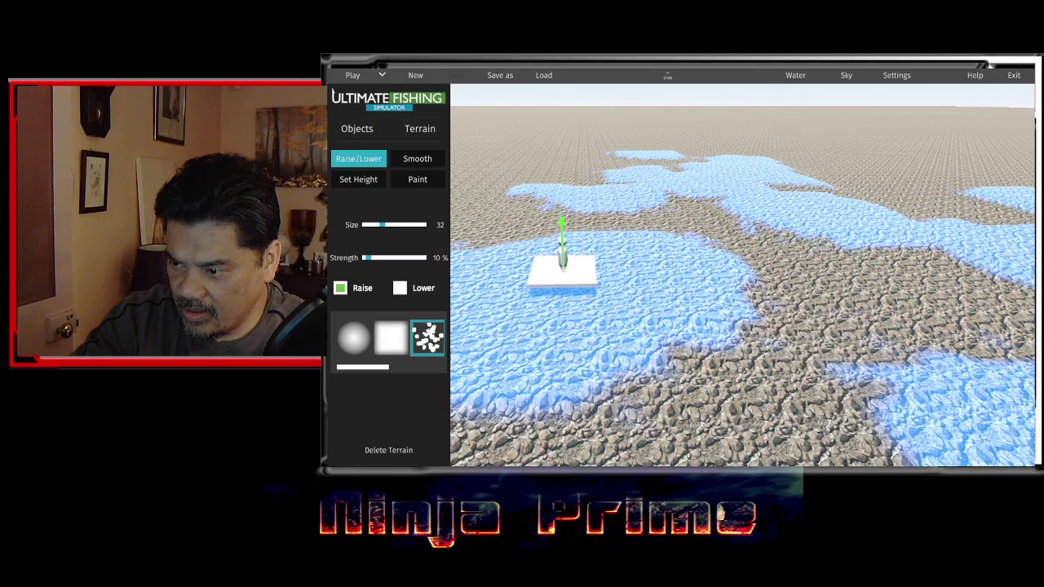
key(w)
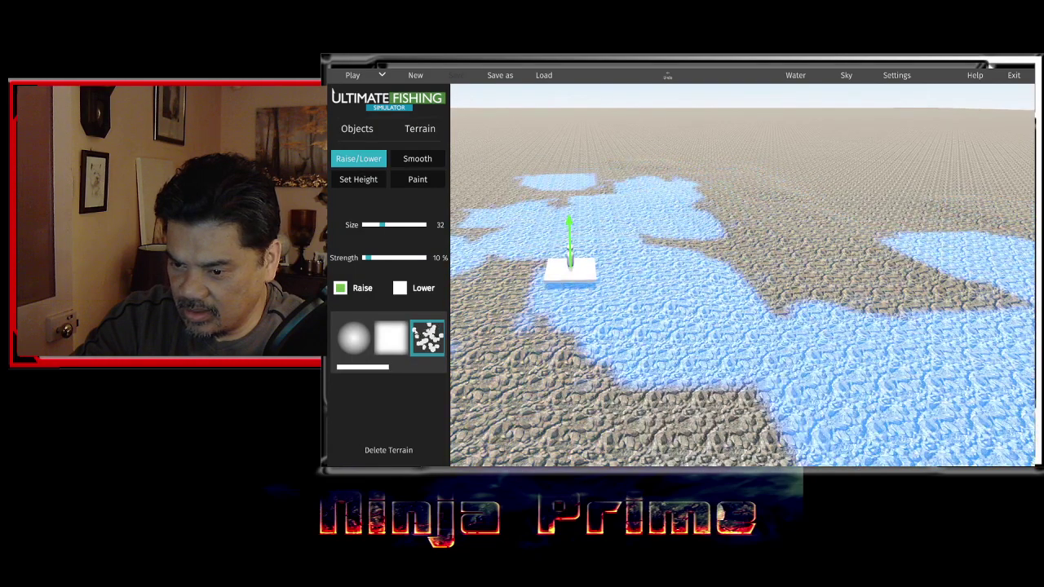
click(393, 337)
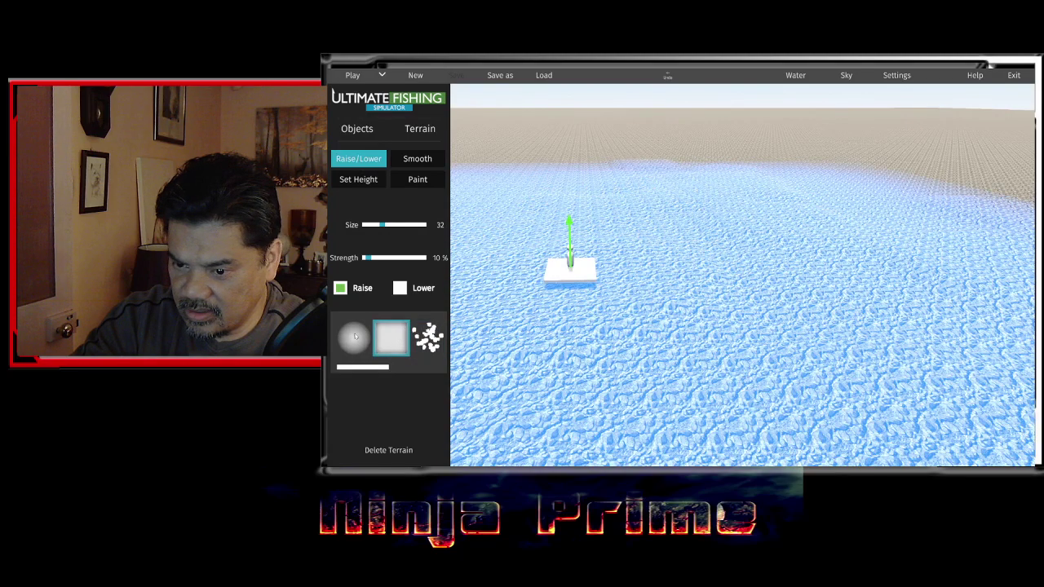
click(354, 338)
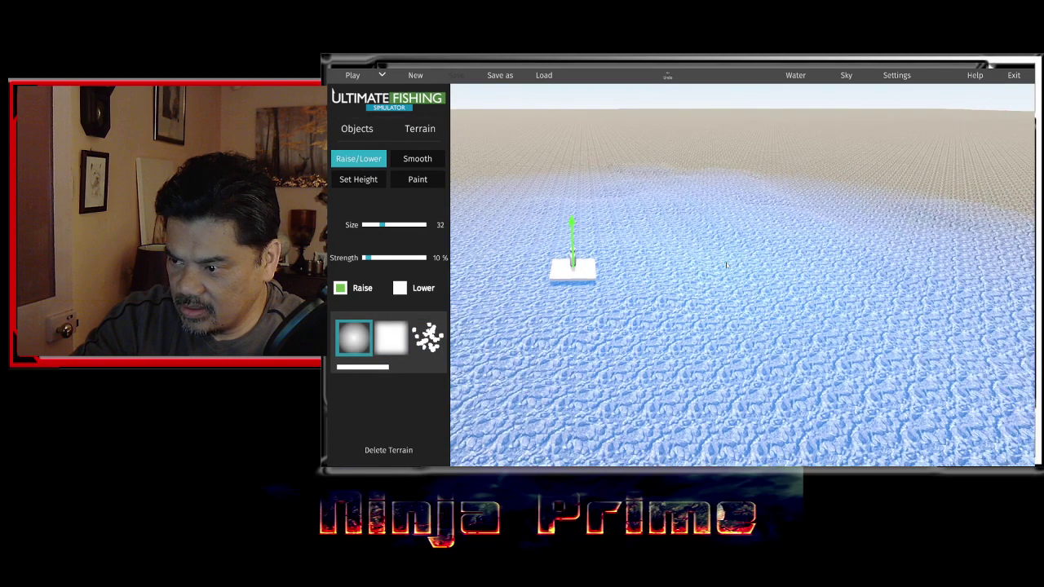
key(s)
key(w)
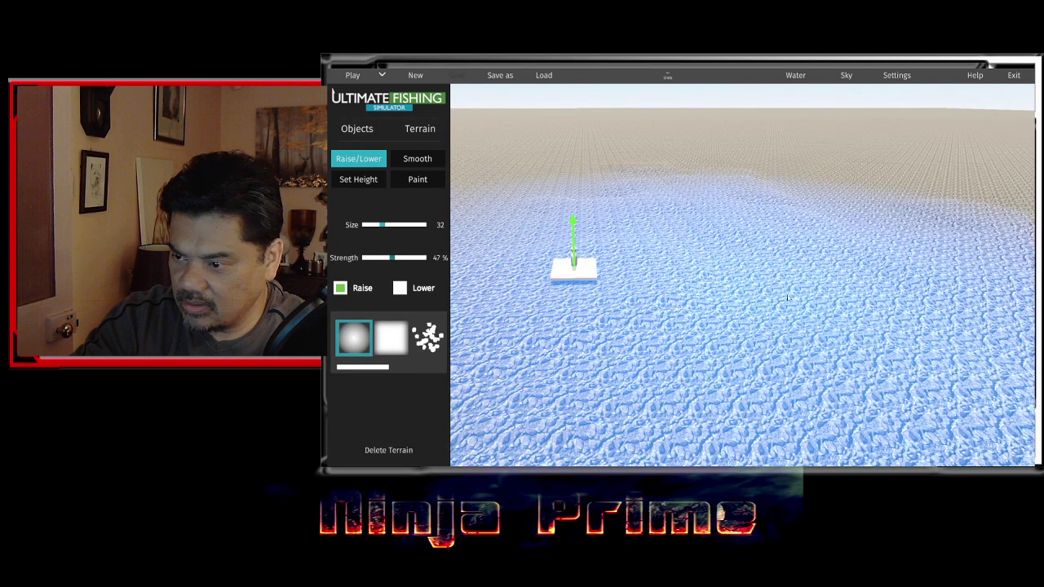
- Build a mound beside the platform with Raise, then flatten it with Lower
click(832, 302)
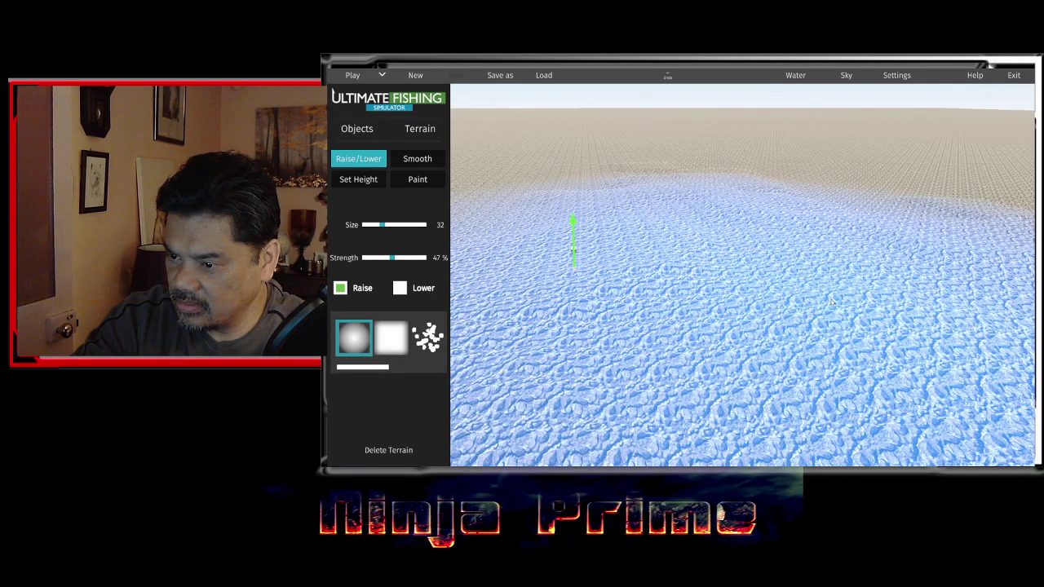
drag(831, 302, 831, 302)
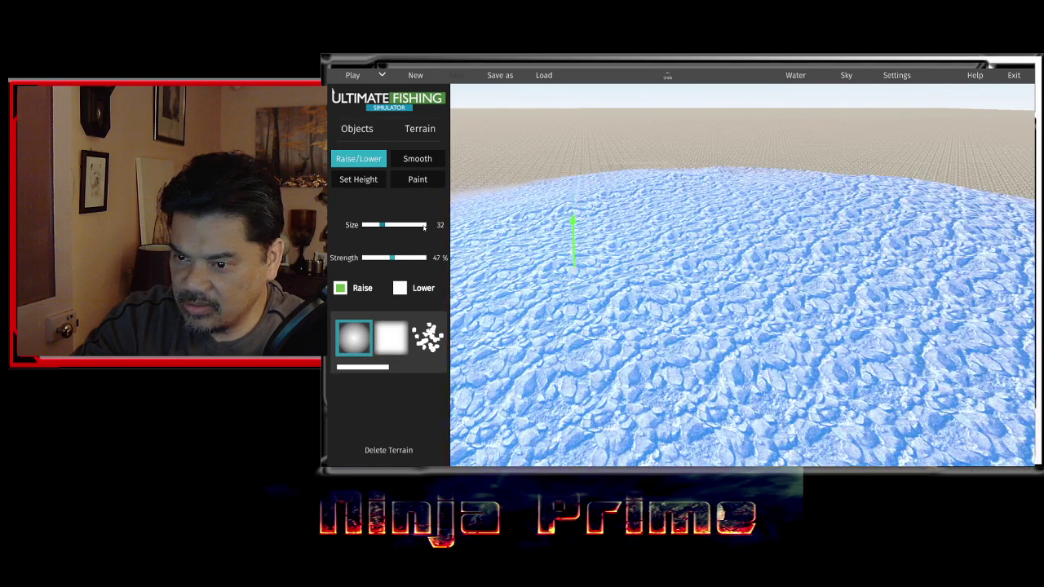
click(399, 288)
drag(722, 253, 721, 253)
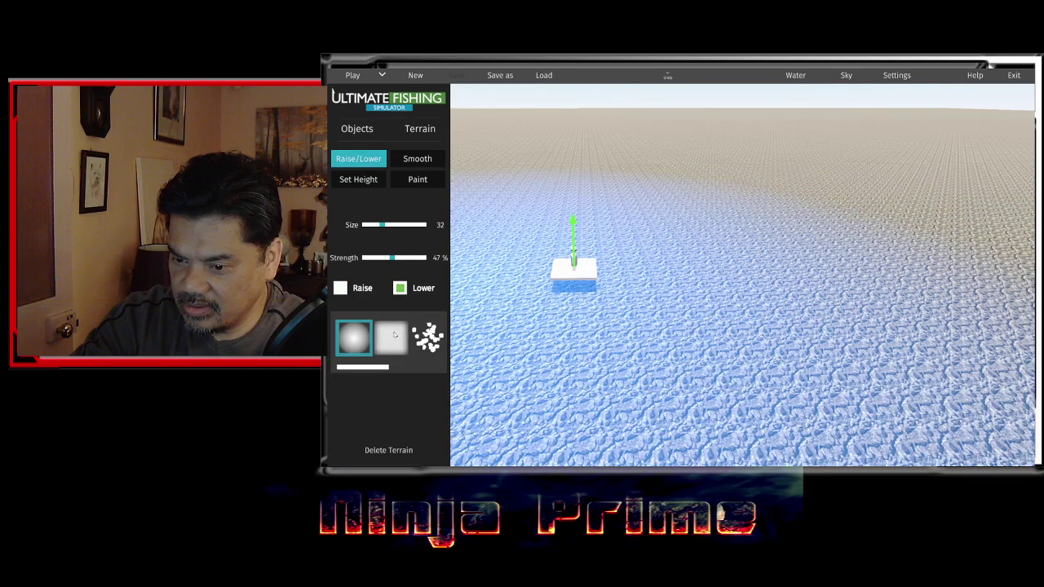
- Lower mottled patches with the spiky brush, then set it to Raise at size 16
drag(380, 369, 421, 372)
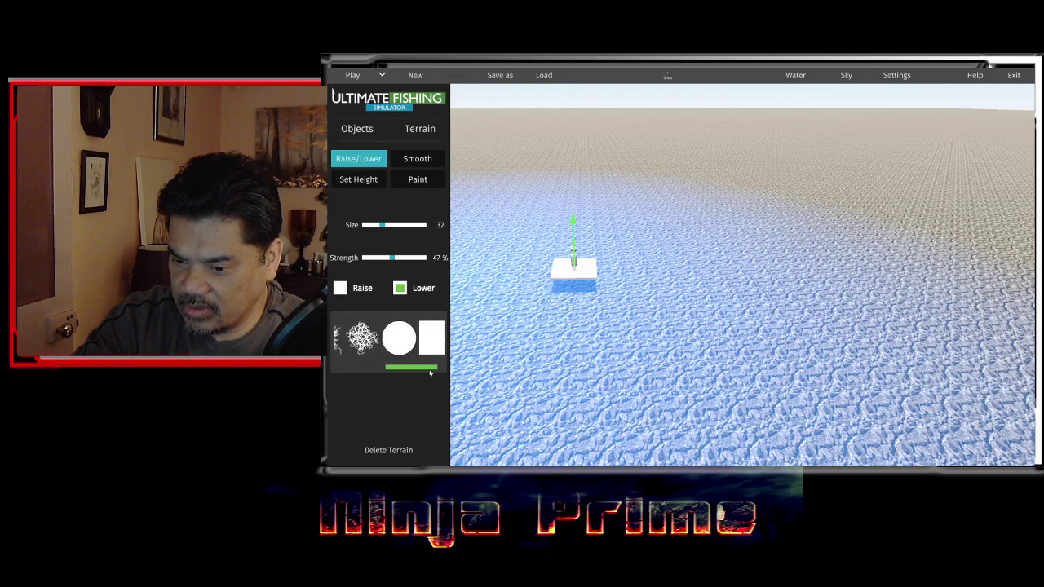
click(361, 337)
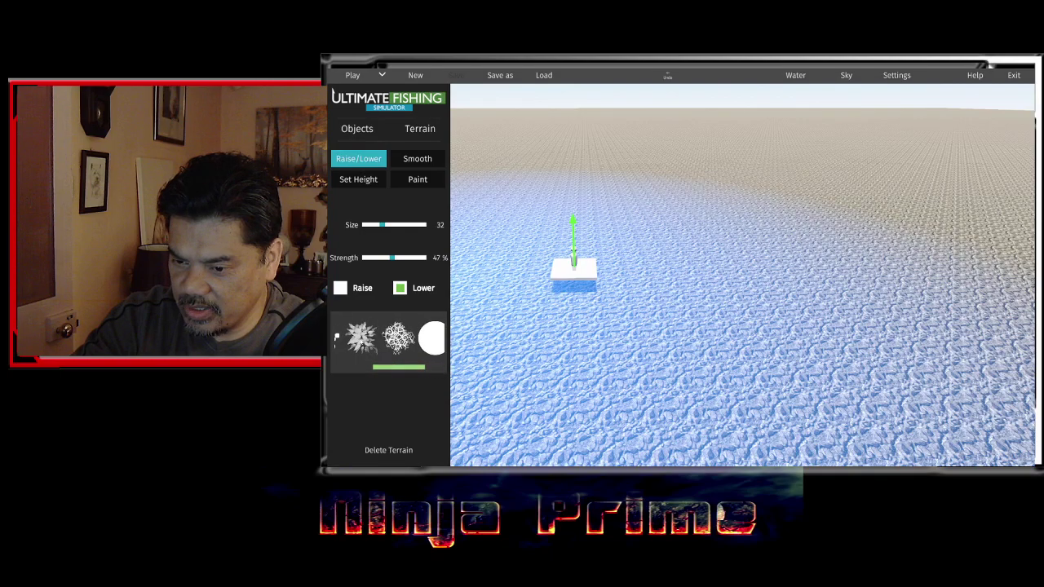
drag(636, 245, 736, 297)
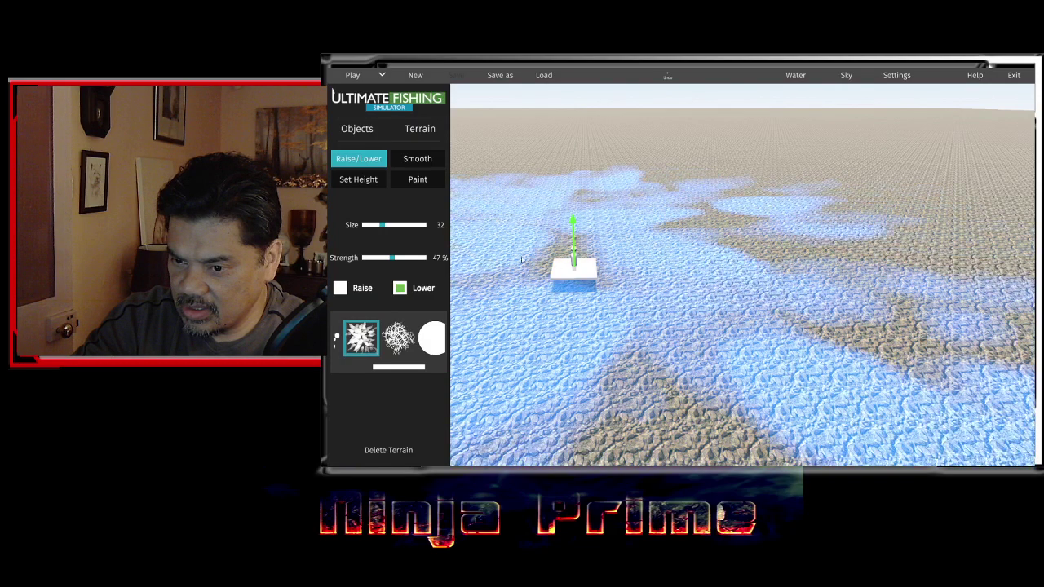
click(340, 288)
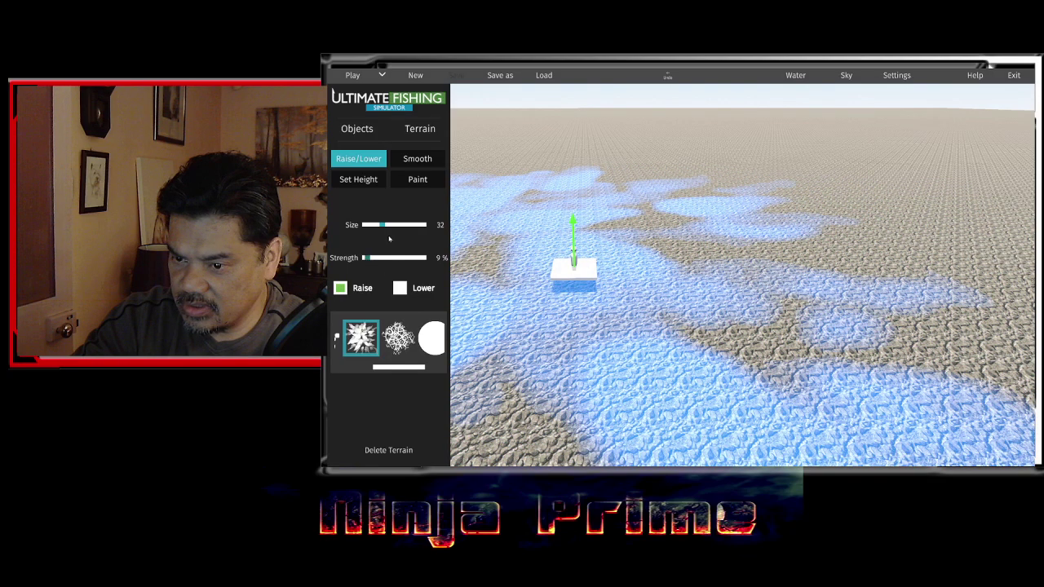
drag(381, 226, 366, 226)
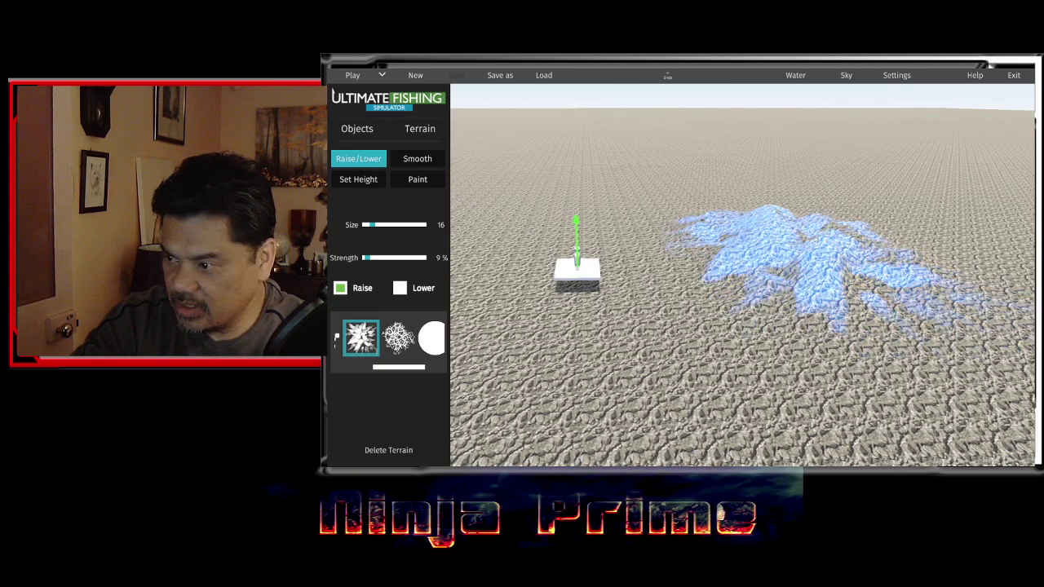
- Raise a low mound just beyond the platform with the small brush
key(a)
middle_drag(826, 240, 777, 239)
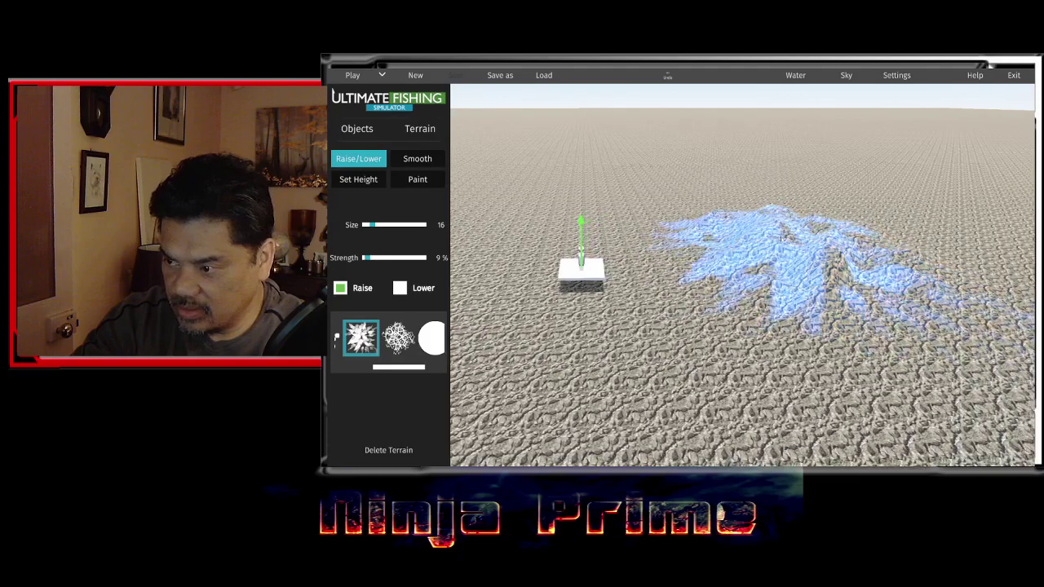
drag(783, 235, 791, 239)
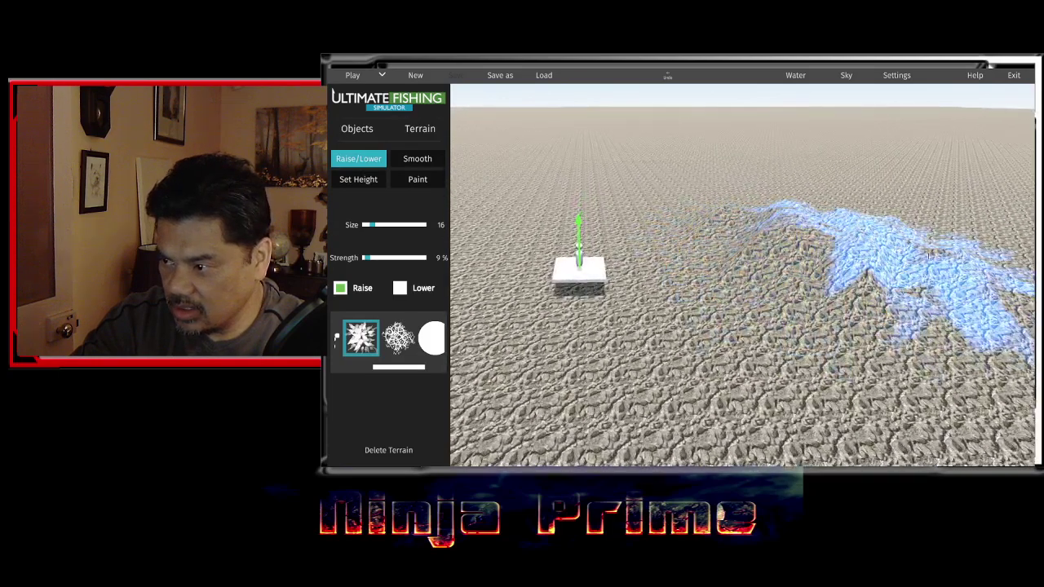
key(w)
key(d)
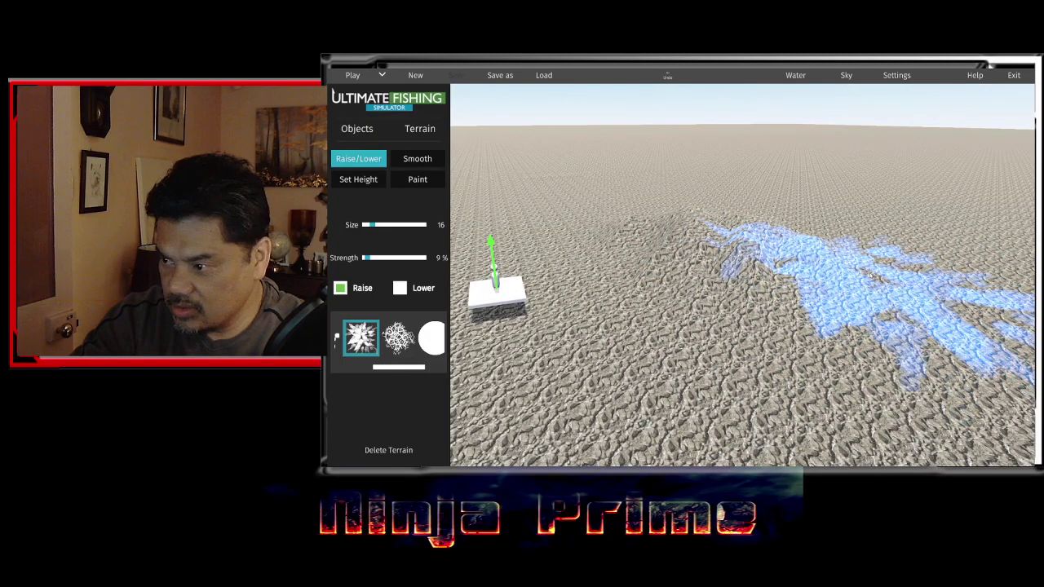
key(s)
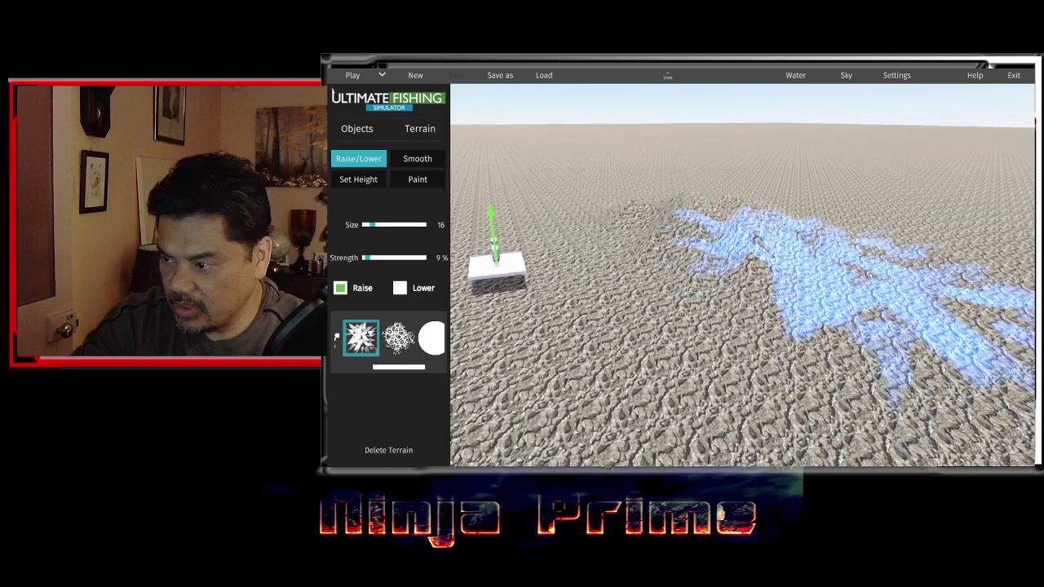
- Fly the camera around at different heights to inspect the new mound
key(e)
key(q)
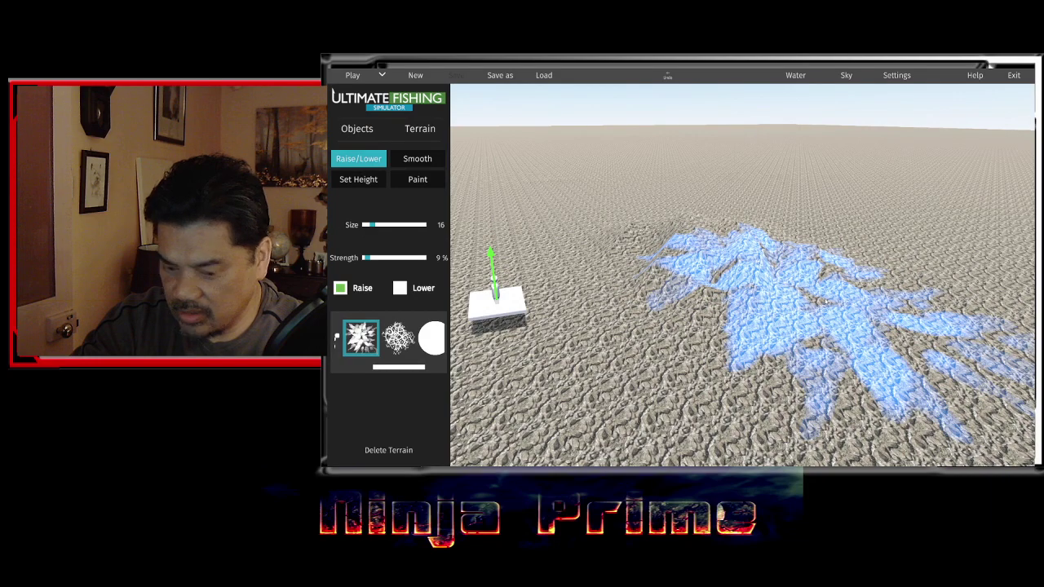
key(a)
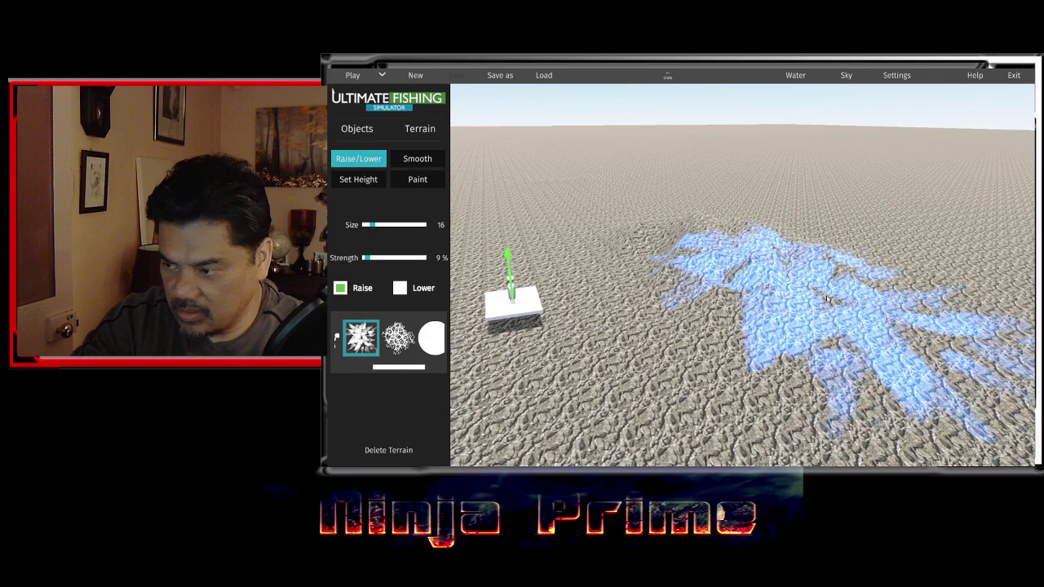
key(w)
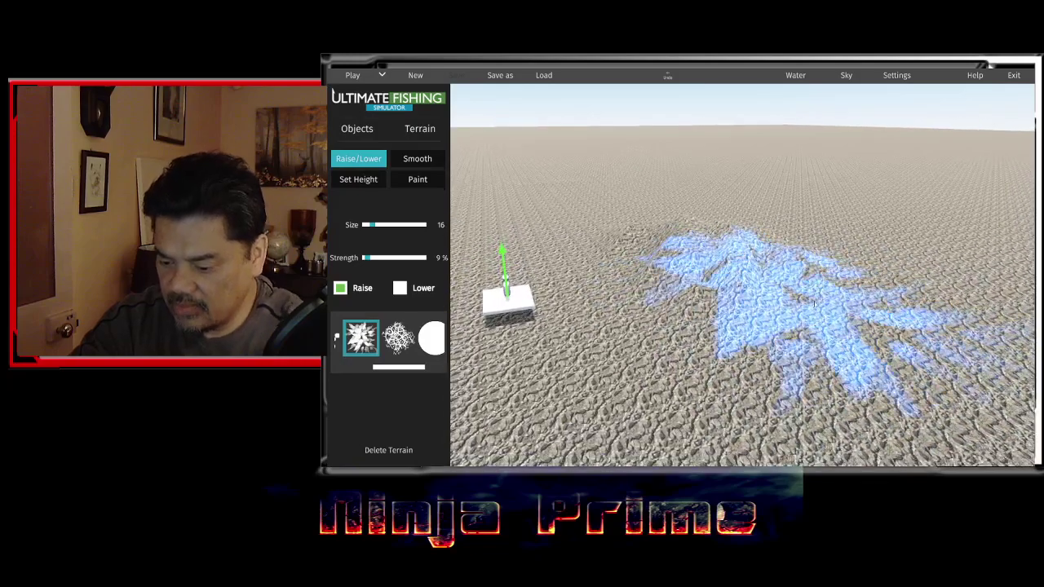
key(w)
key(w)
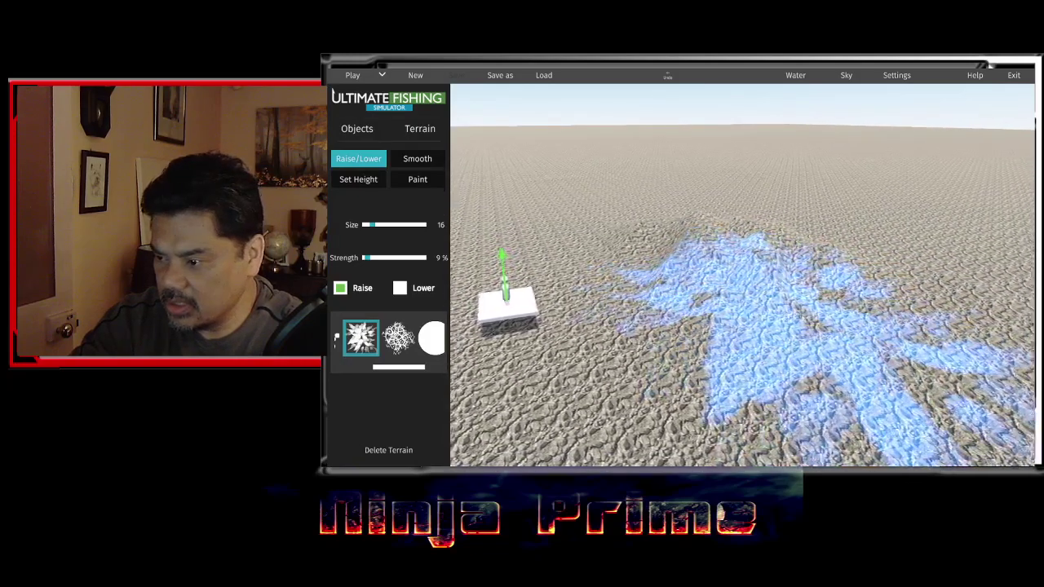
key(s)
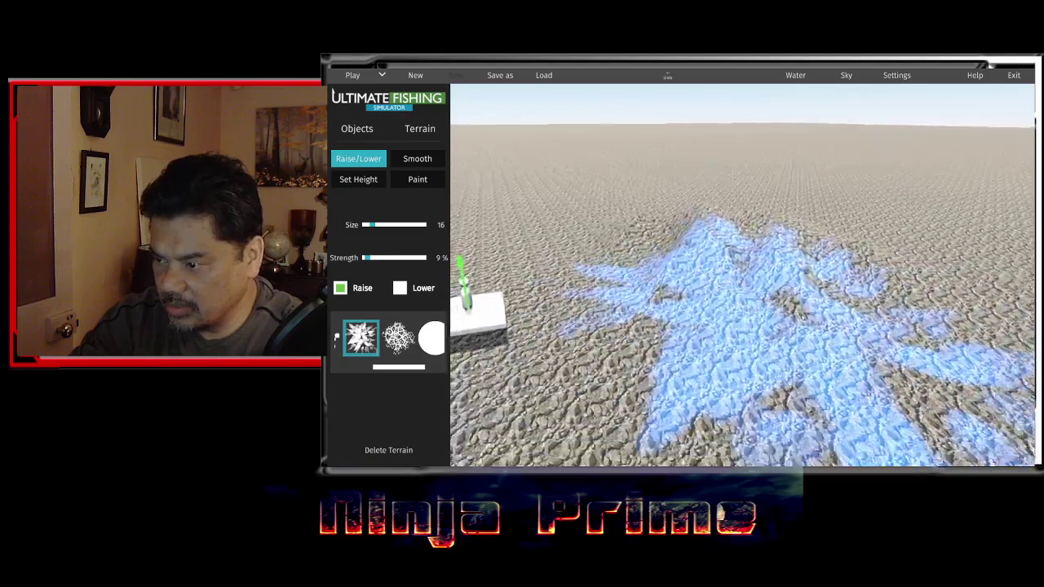
key(a)
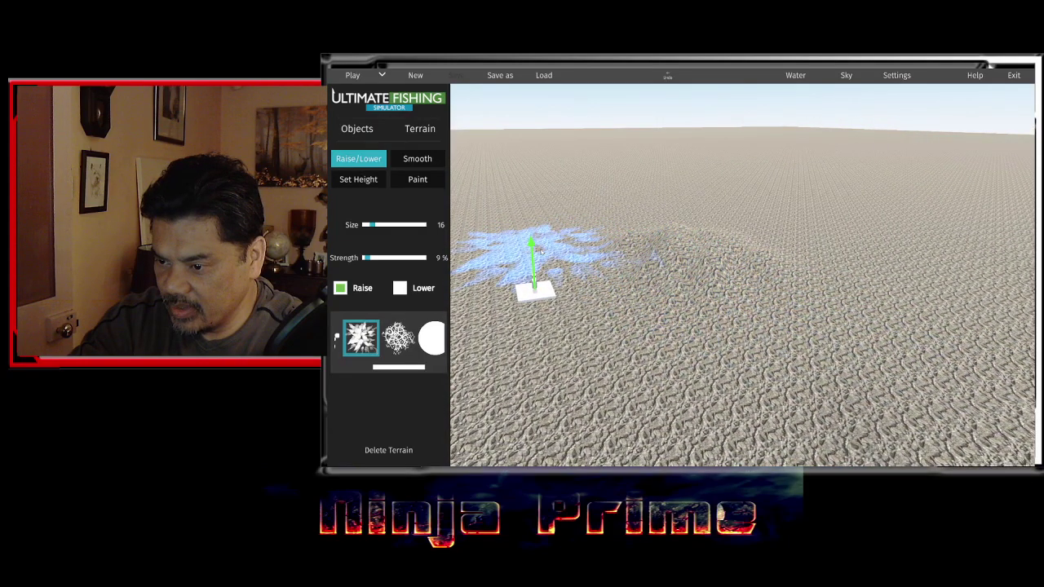
key(a)
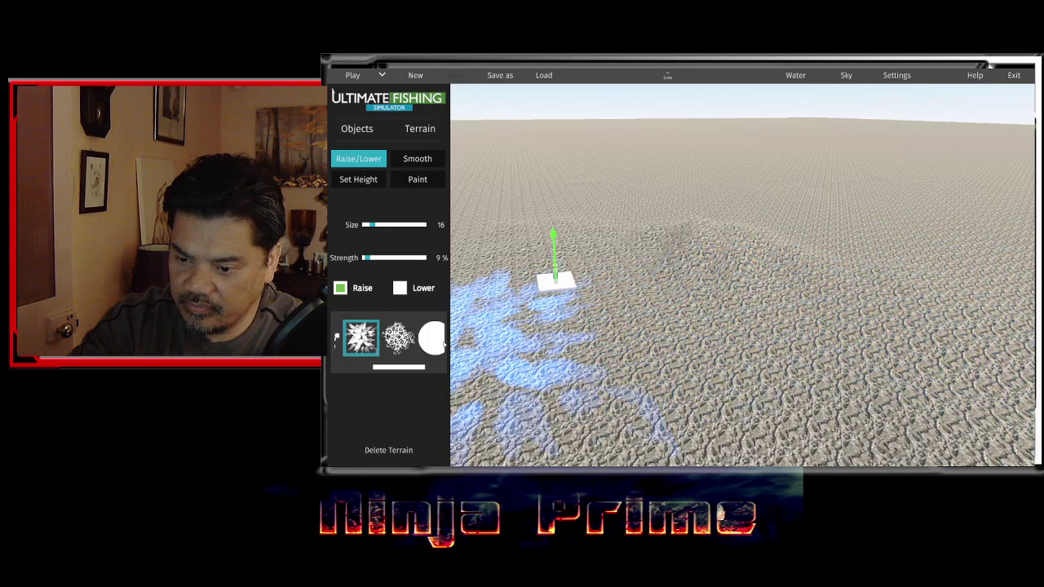
- Raise lattice-pattern bumps on the terrain right of the platform
click(399, 337)
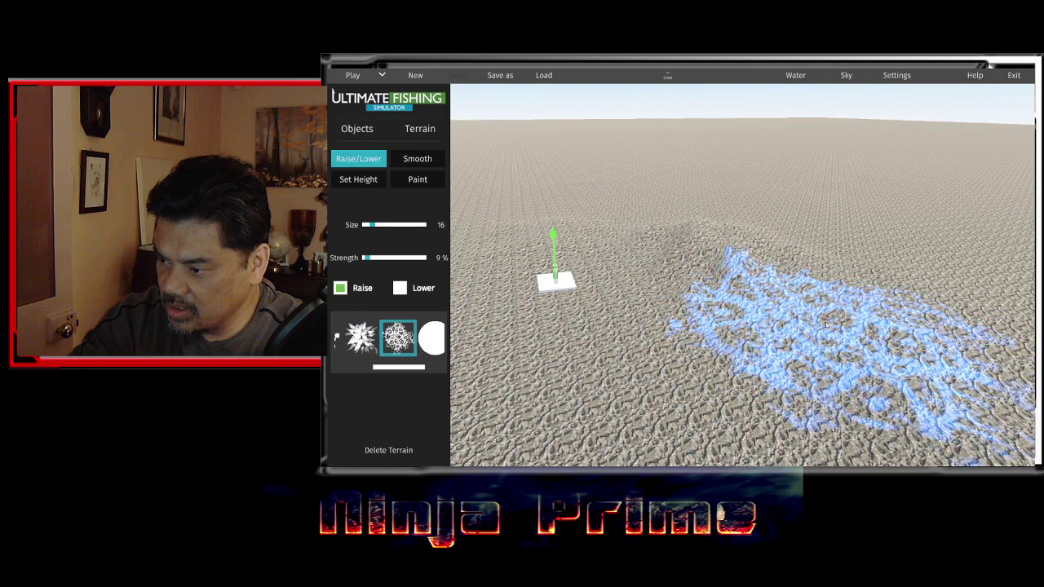
drag(825, 324, 825, 324)
key(a)
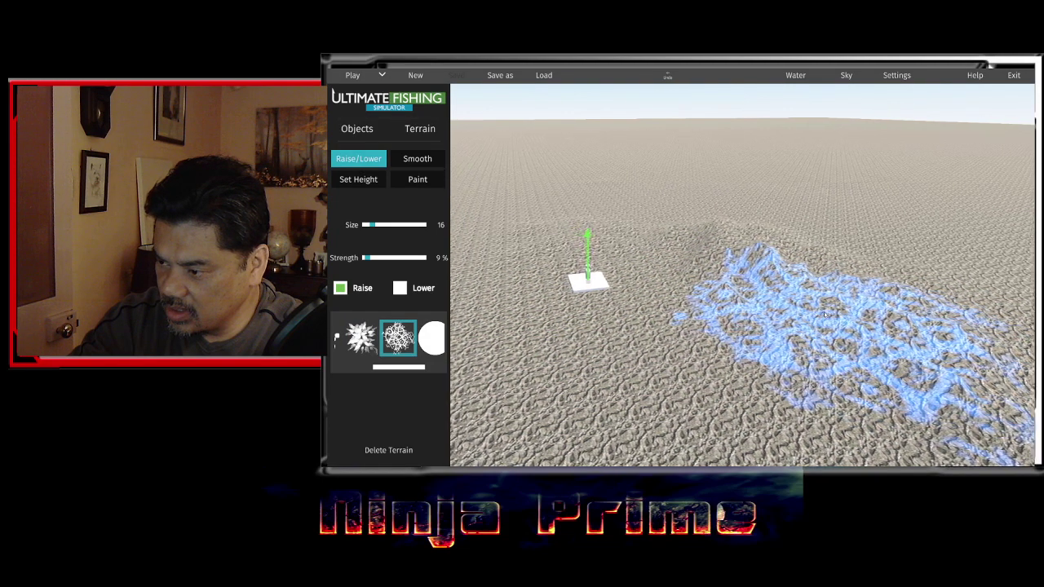
key(w)
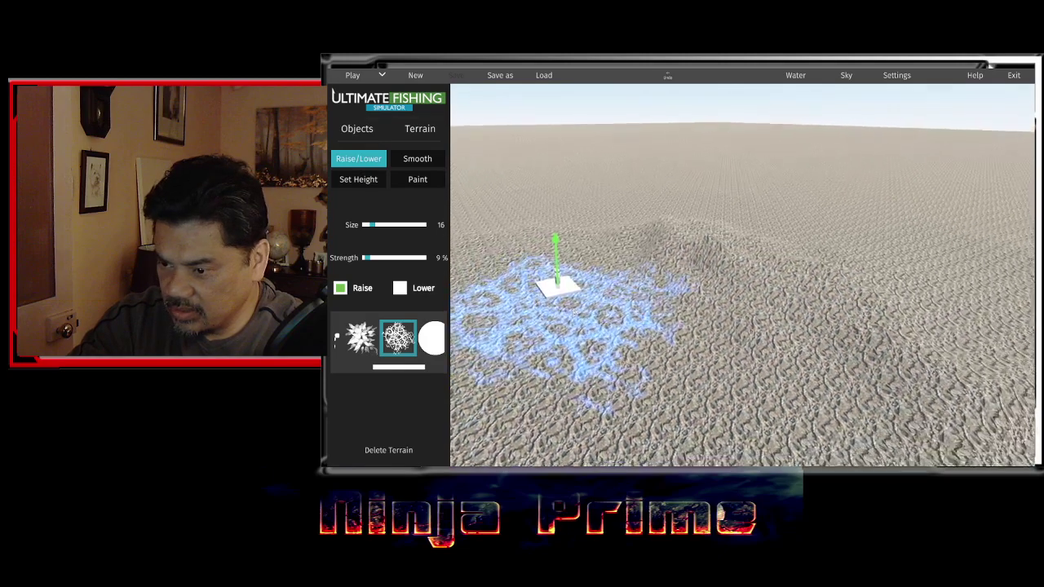
key(s)
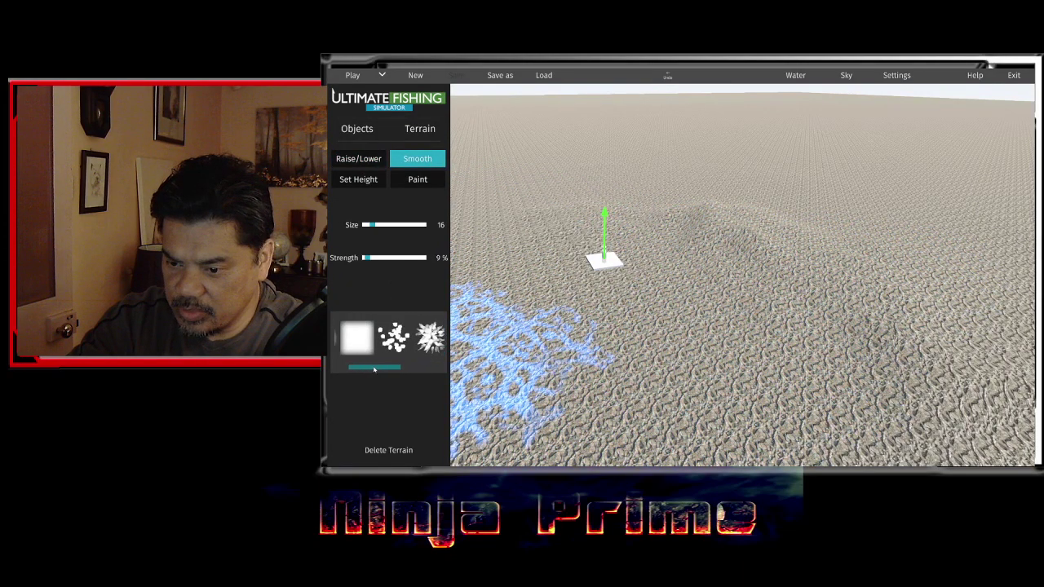
- Pick the soft round brush and switch the terrain tool to texture painting
click(360, 338)
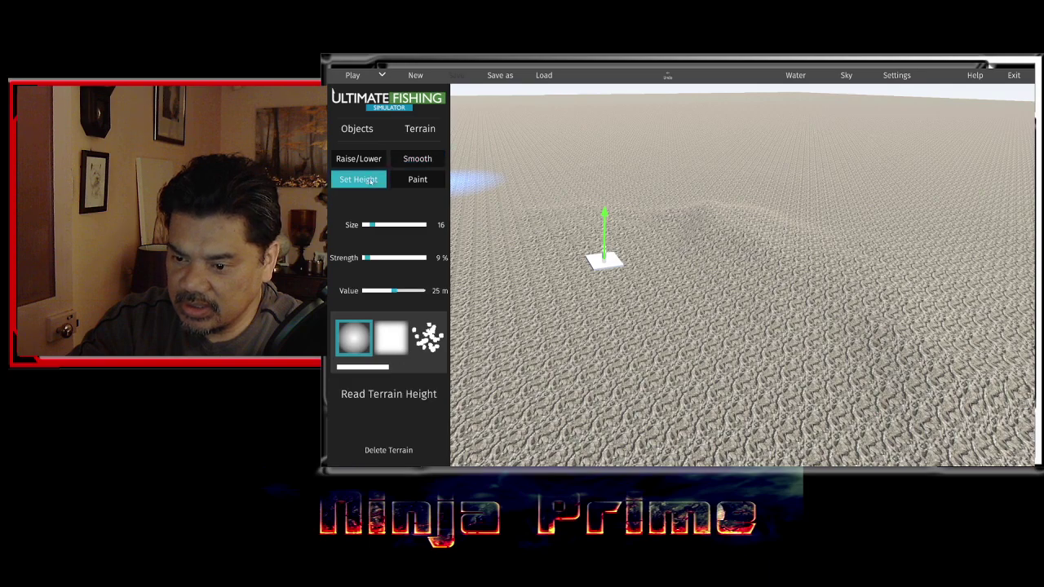
click(415, 182)
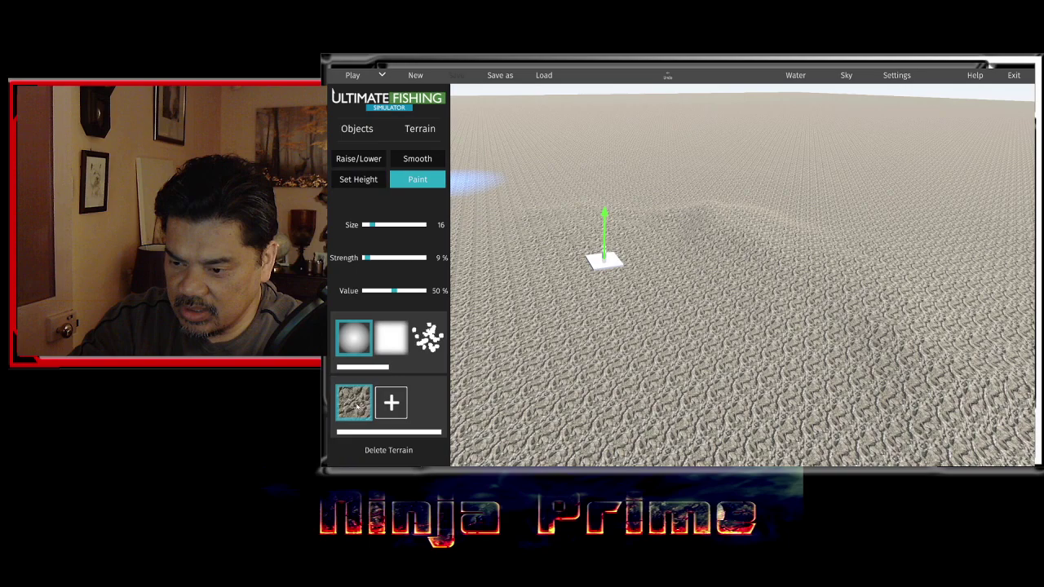
- Add the sand and dark gravel textures as new terrain paint layers
click(393, 403)
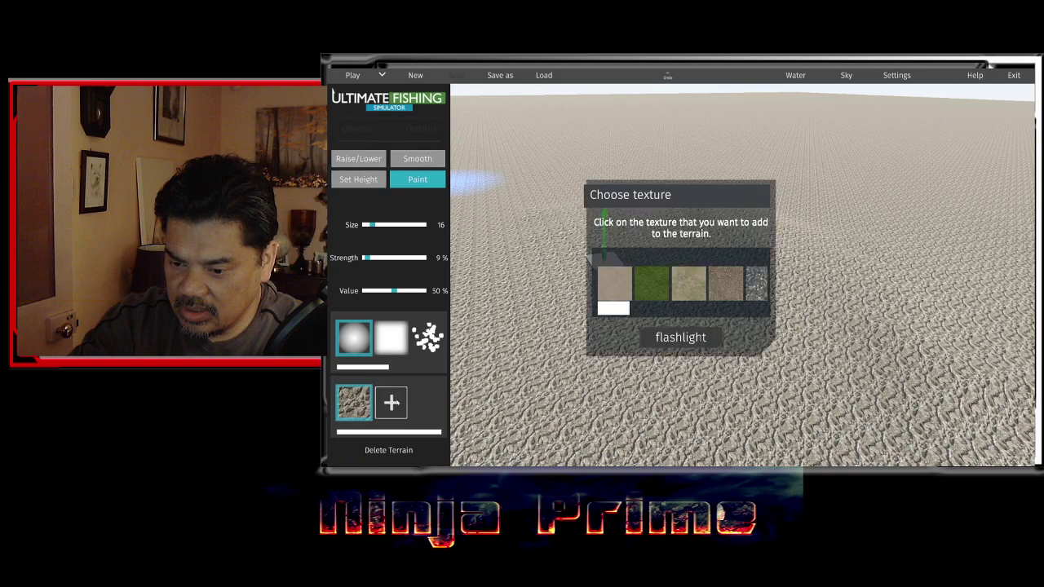
click(689, 284)
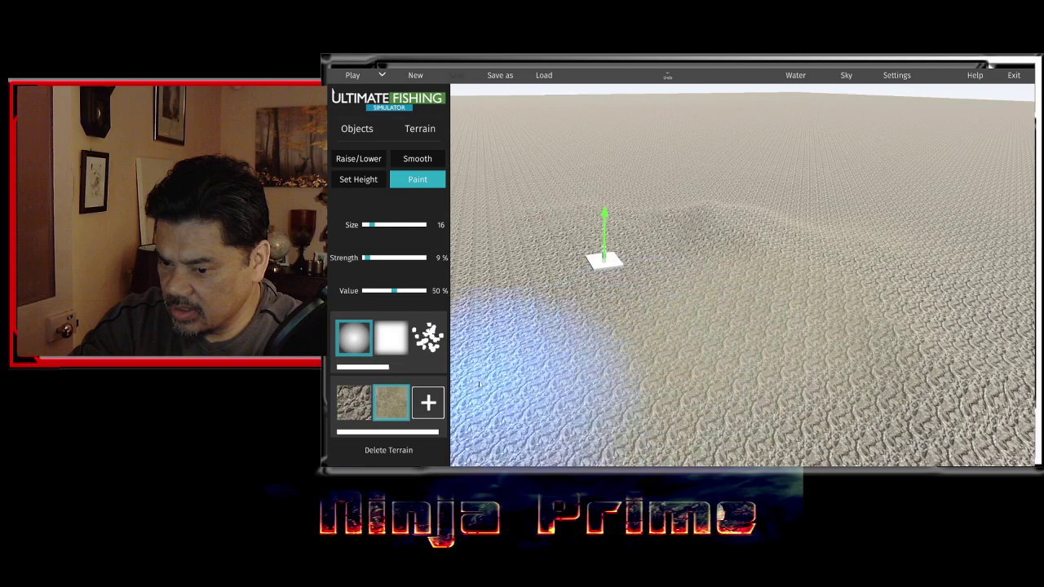
click(430, 405)
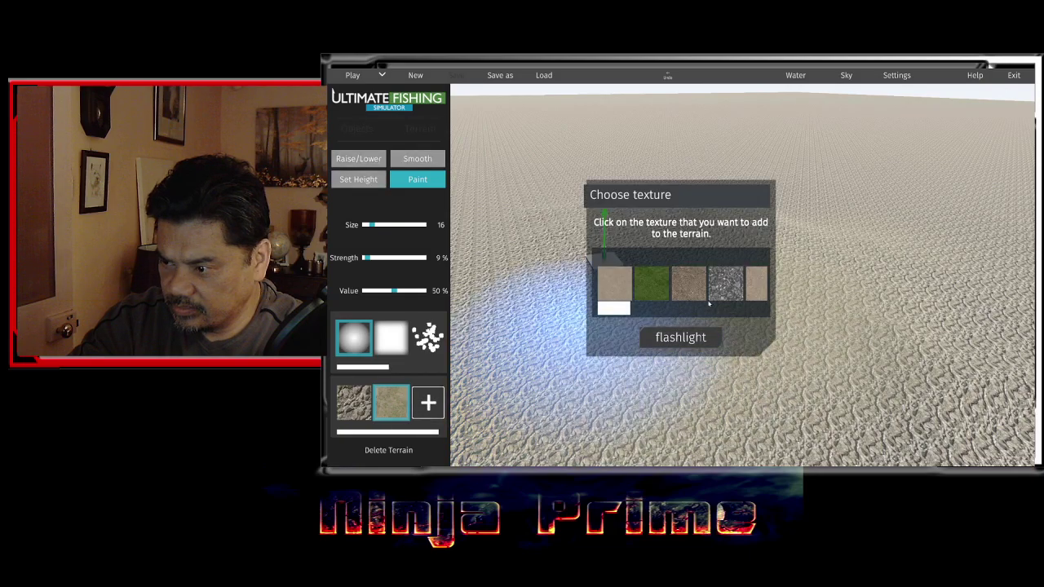
click(733, 285)
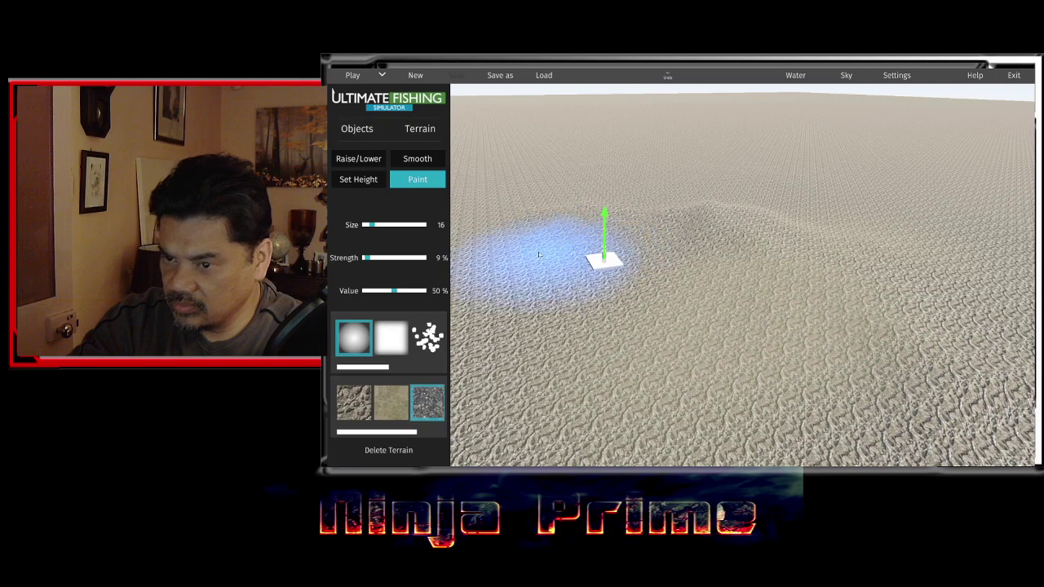
- Move to the Objects tab and orbit the view toward the sandy island
click(375, 164)
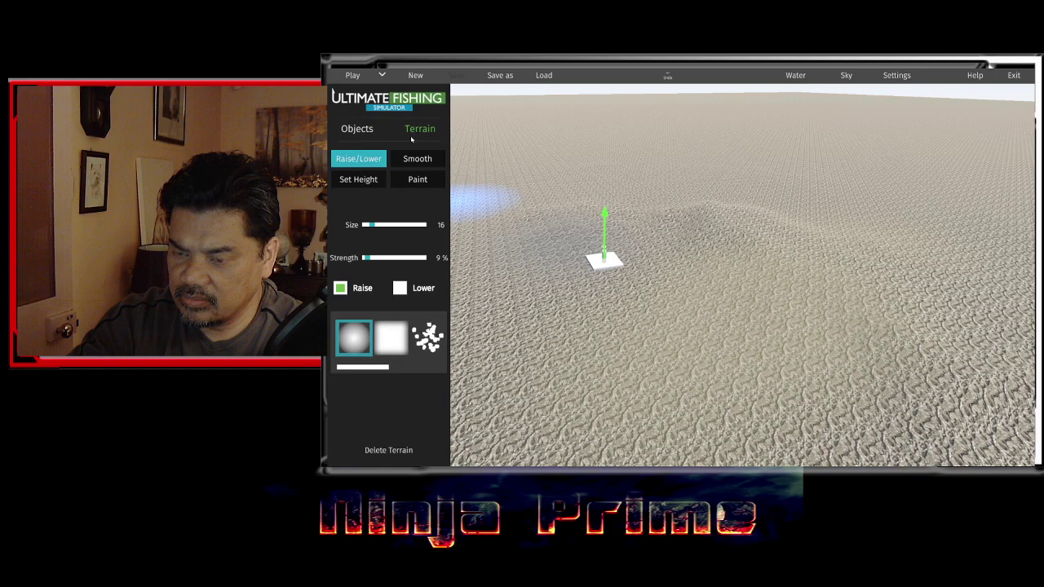
click(364, 132)
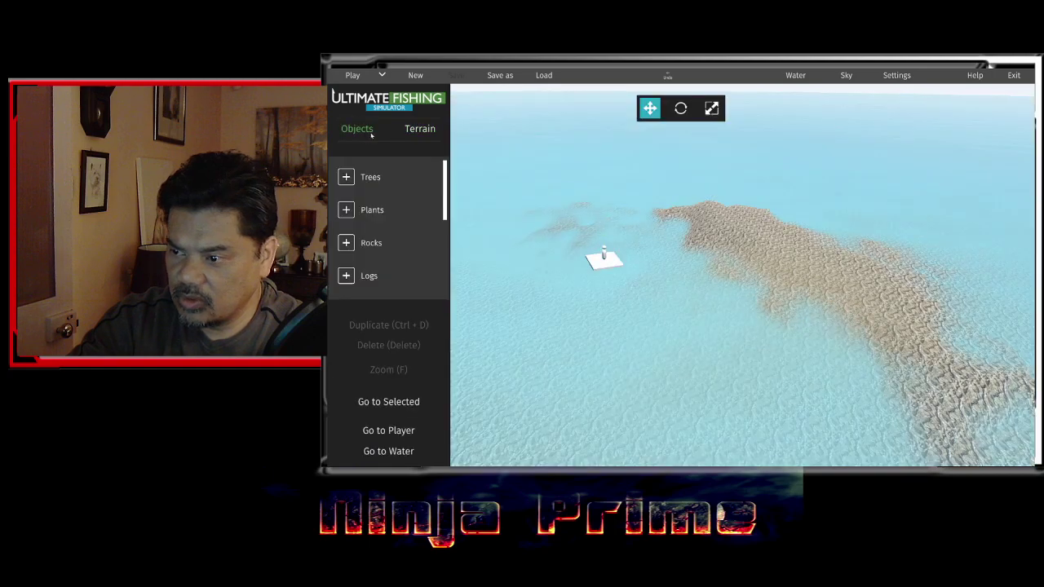
mouse_move(794, 342)
right_down()
mouse_move(729, 273)
mouse_move(851, 296)
right_up()
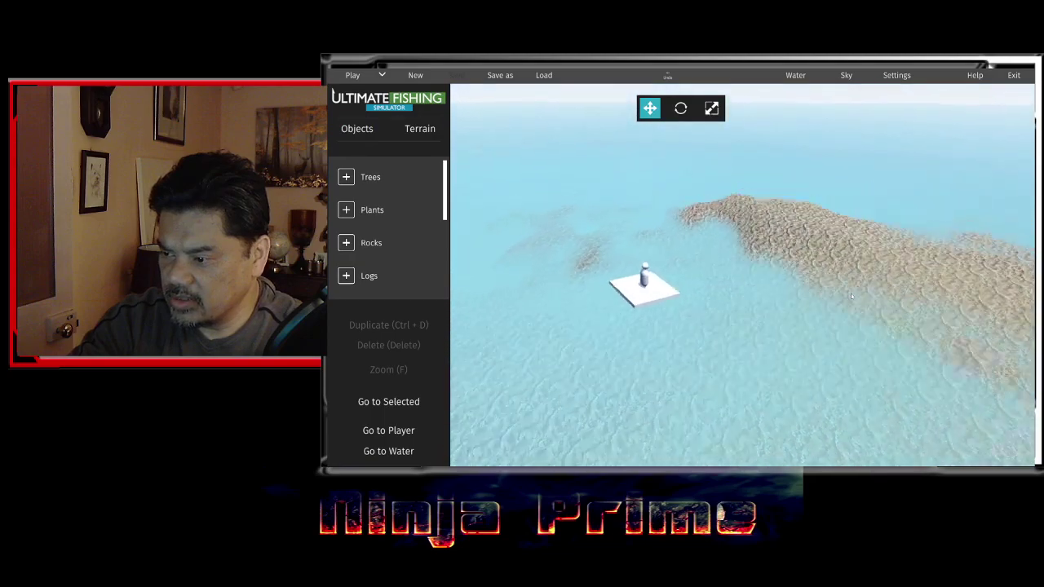
mouse_move(851, 297)
right_down()
mouse_move(993, 324)
mouse_move(779, 345)
mouse_move(796, 320)
mouse_move(771, 330)
right_up()
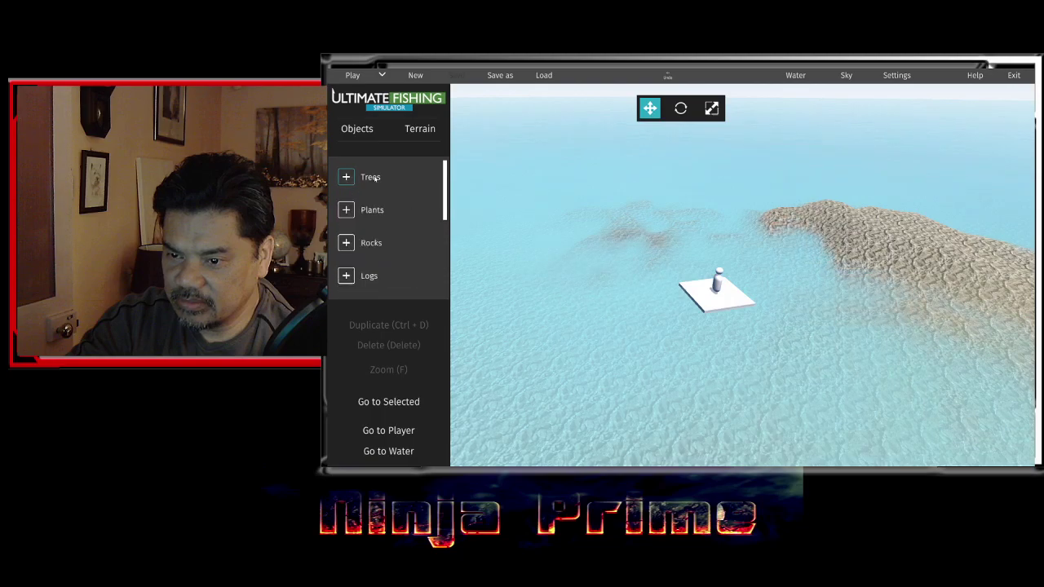
- Place a Douglas Fir tree on the island sand and step the camera back
scroll(424, 198, down, 1)
scroll(415, 208, down, 1)
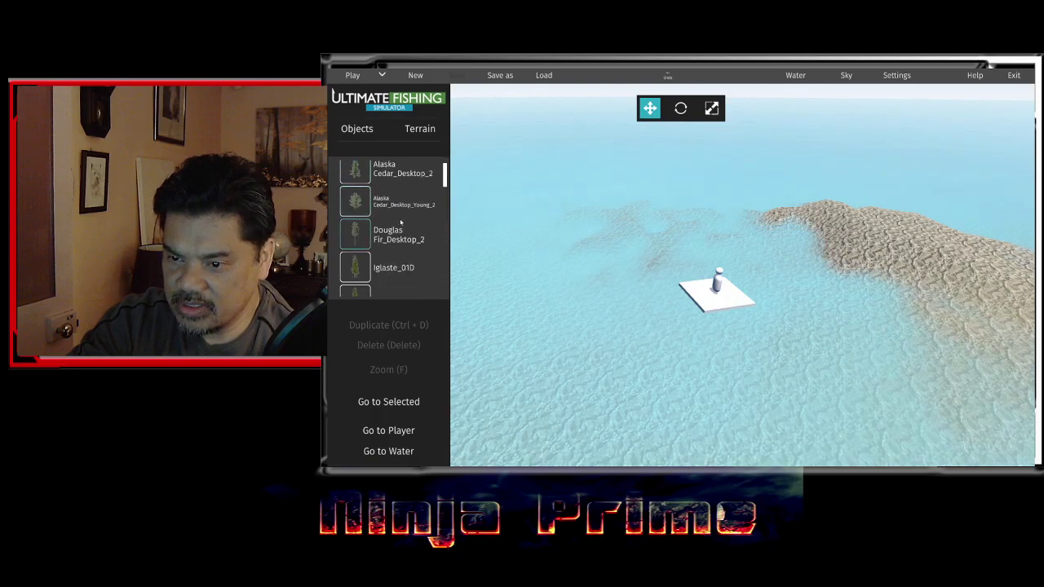
scroll(405, 218, down, 1)
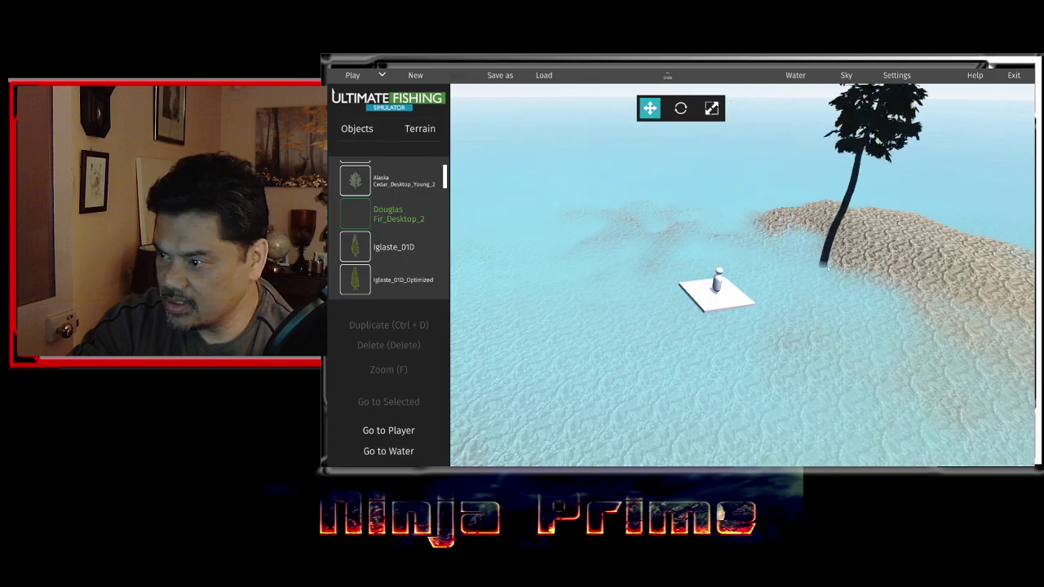
click(815, 219)
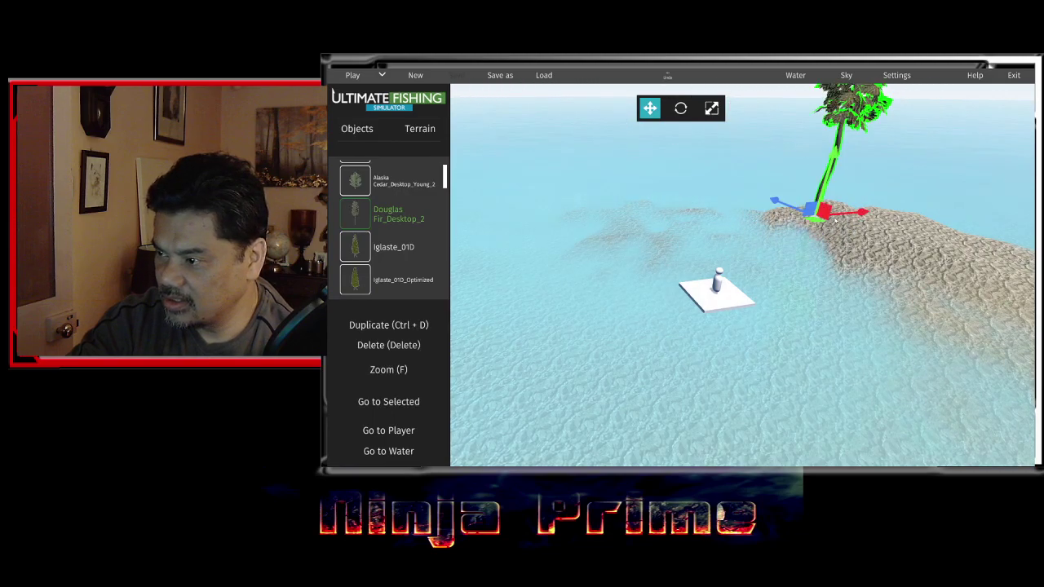
key(s)
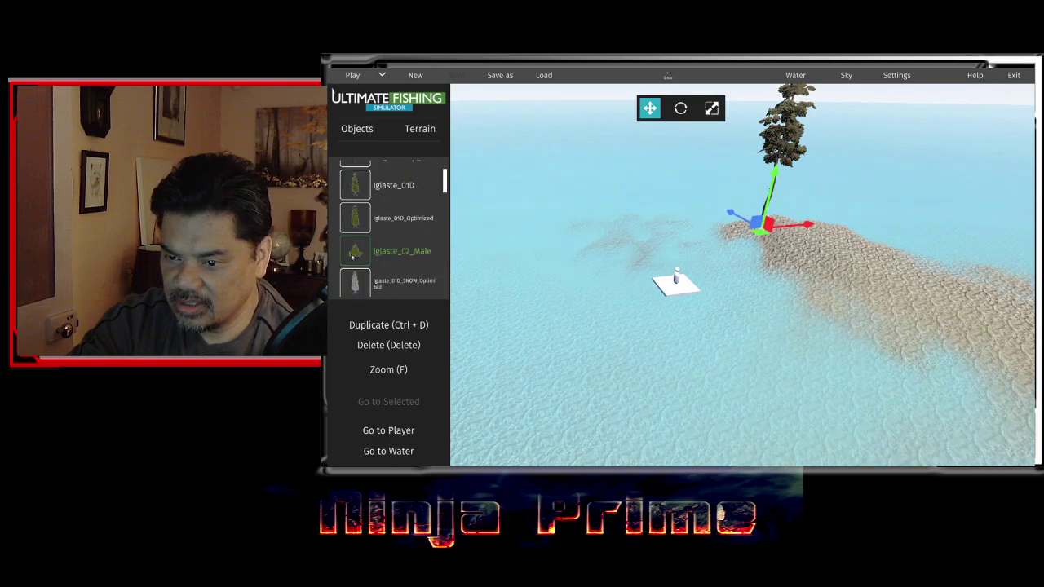
- Set an Iglaste_02_Male pine on the sand beside the tall tree
click(353, 256)
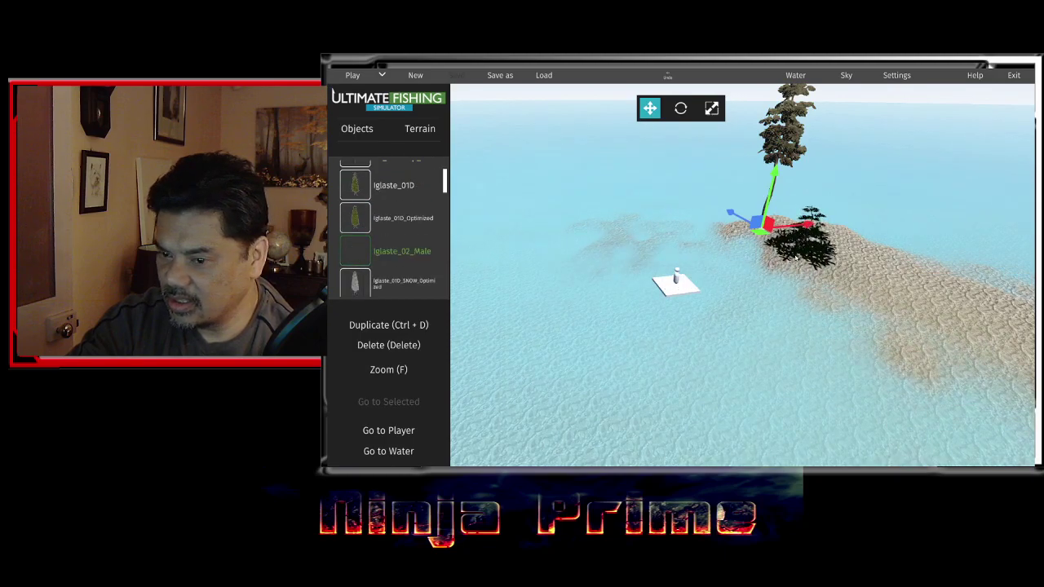
click(795, 256)
scroll(365, 267, down, 2)
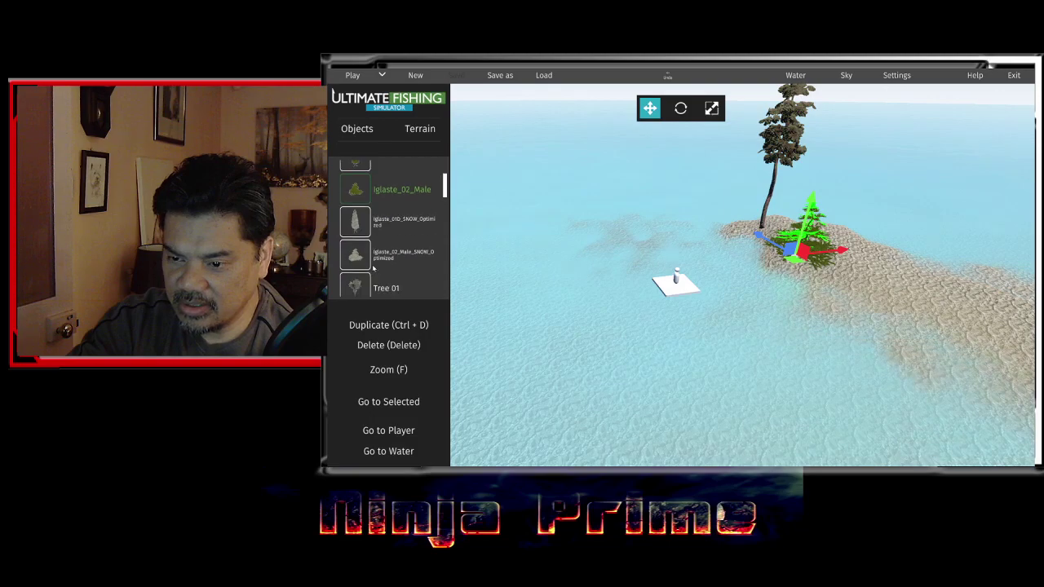
scroll(373, 267, down, 1)
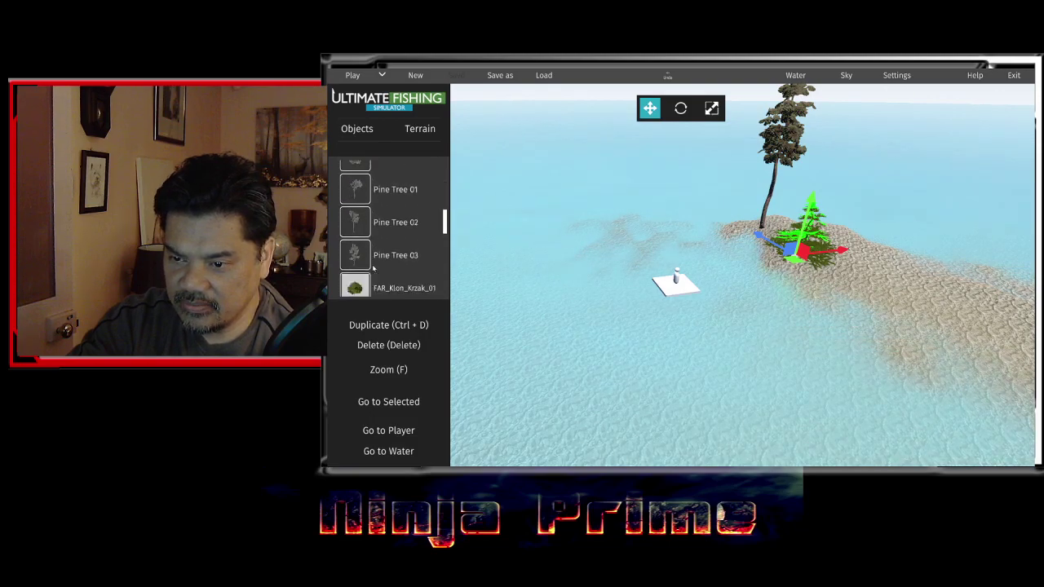
scroll(372, 267, down, 2)
scroll(375, 264, down, 1)
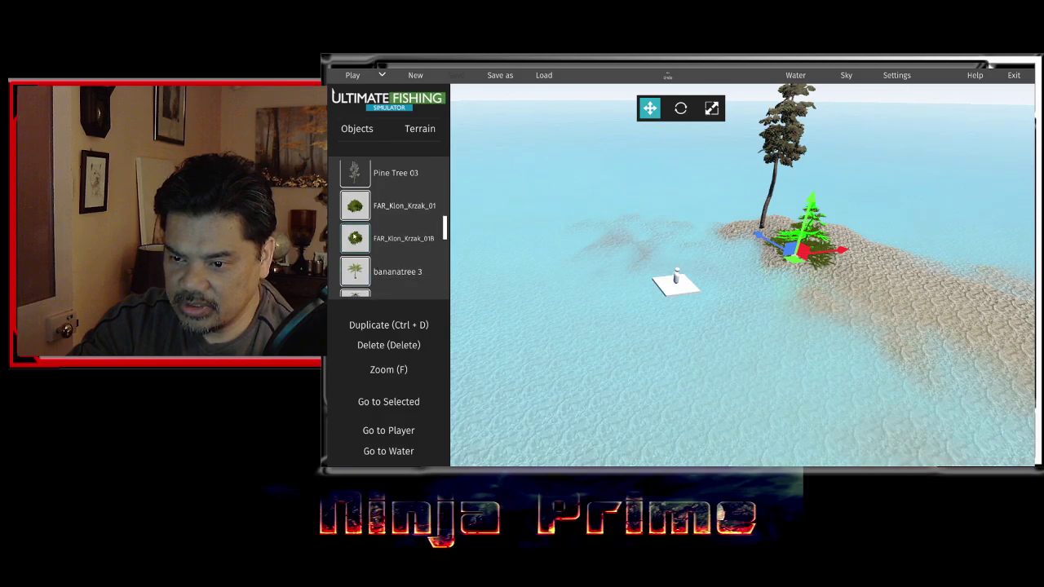
- Try out the FAR_Klon_Krzak_01B tree, then cancel it
drag(355, 238, 385, 249)
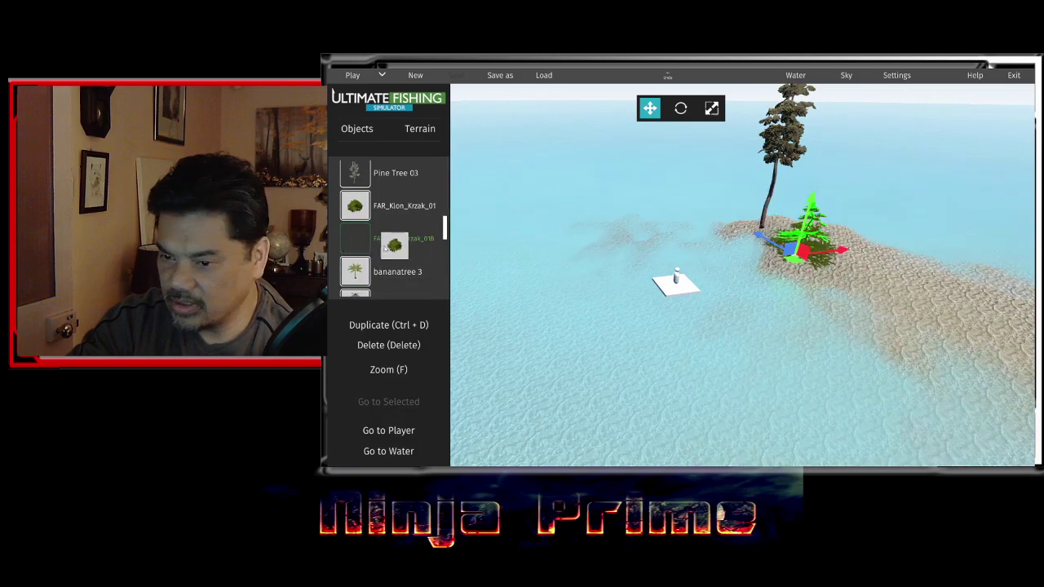
scroll(364, 269, down, 2)
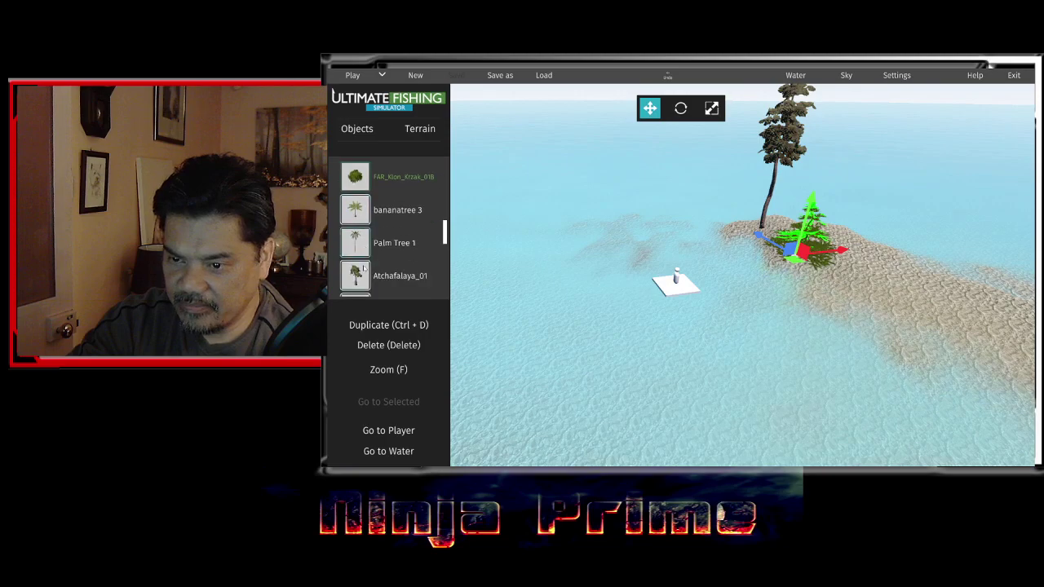
scroll(365, 269, down, 1)
scroll(365, 268, down, 1)
- Place Atchafalaya_Tree_03 beside the pine, lower it onto the sand, and deselect it
scroll(366, 264, down, 2)
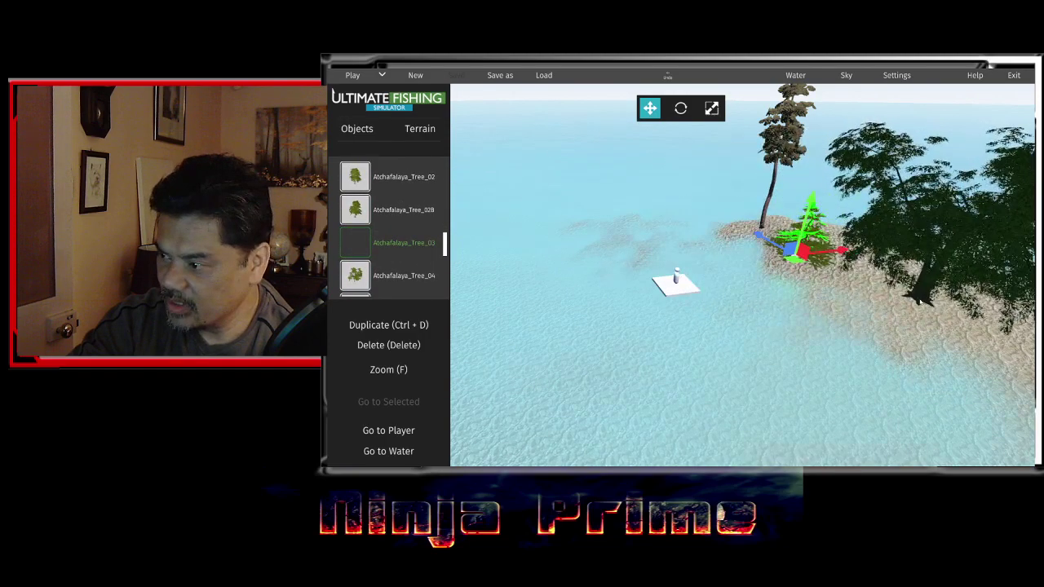
drag(423, 246, 913, 294)
right_drag(723, 302, 832, 269)
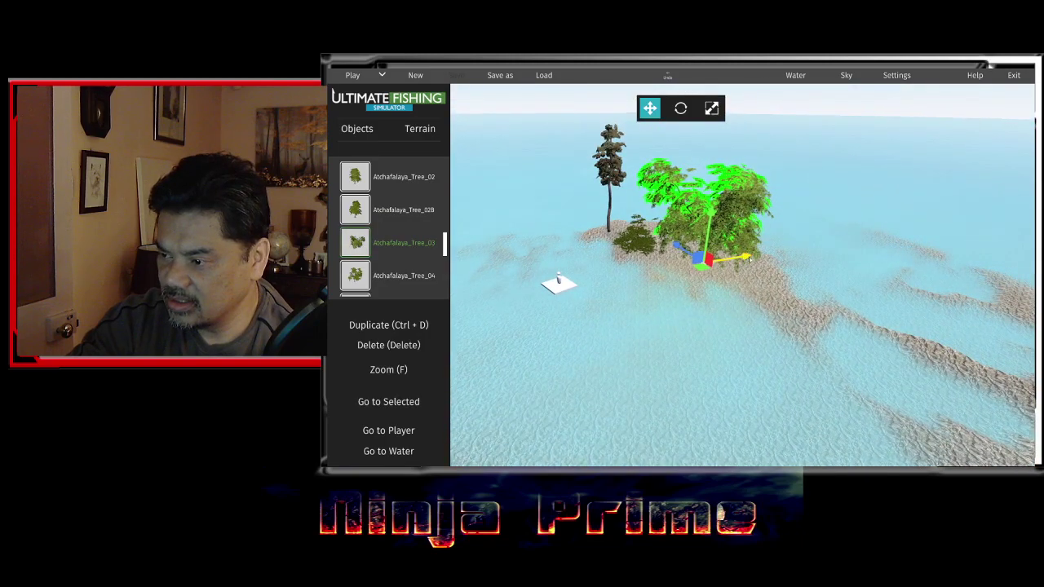
mouse_move(708, 219)
mouse_down()
mouse_move(708, 264)
mouse_move(722, 230)
mouse_up()
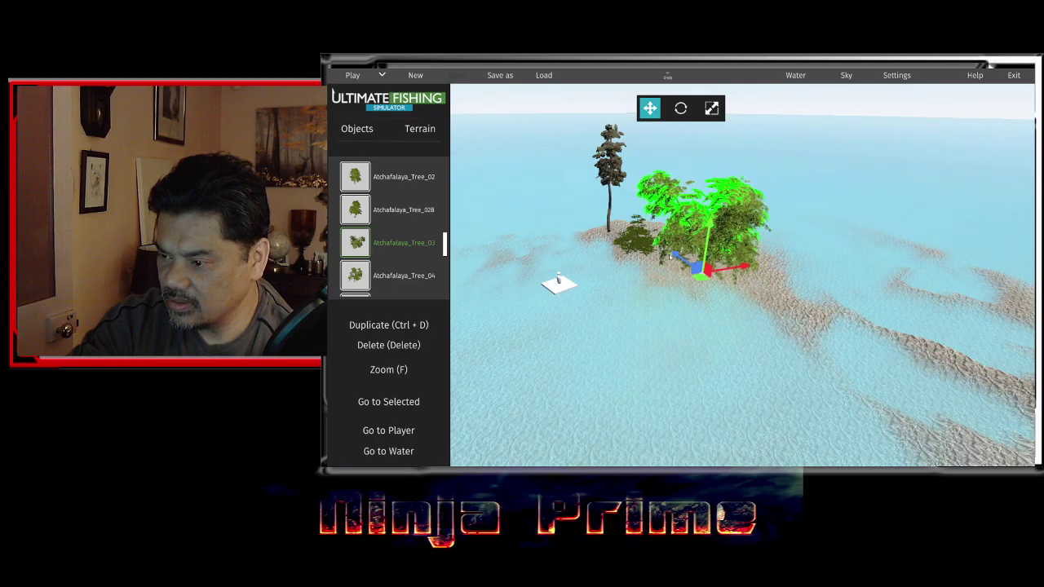
click(517, 272)
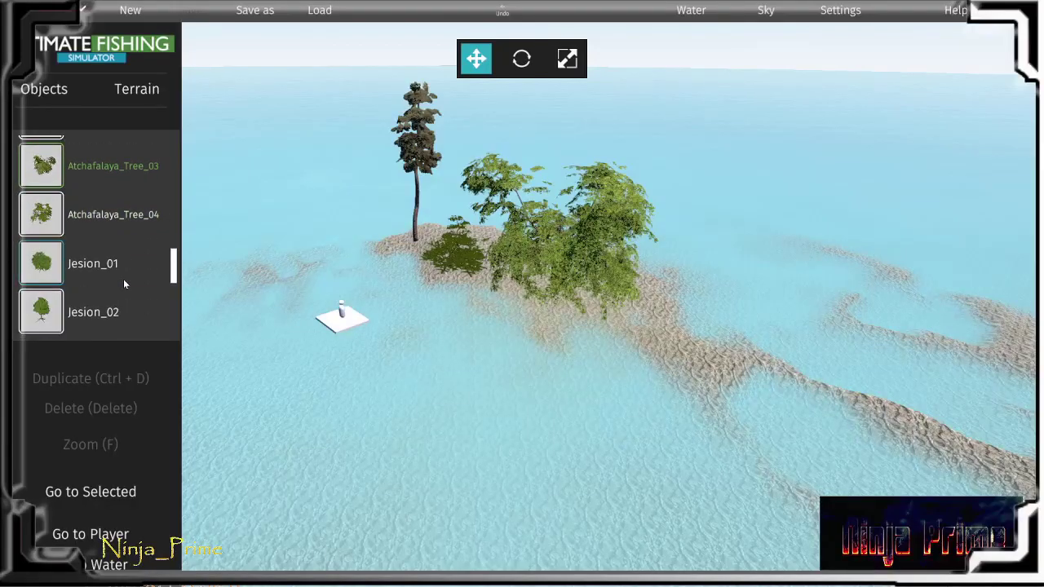
- Expand the Plants category and place a fern in the scene
scroll(124, 282, down, 2)
scroll(123, 282, down, 1)
scroll(124, 282, down, 3)
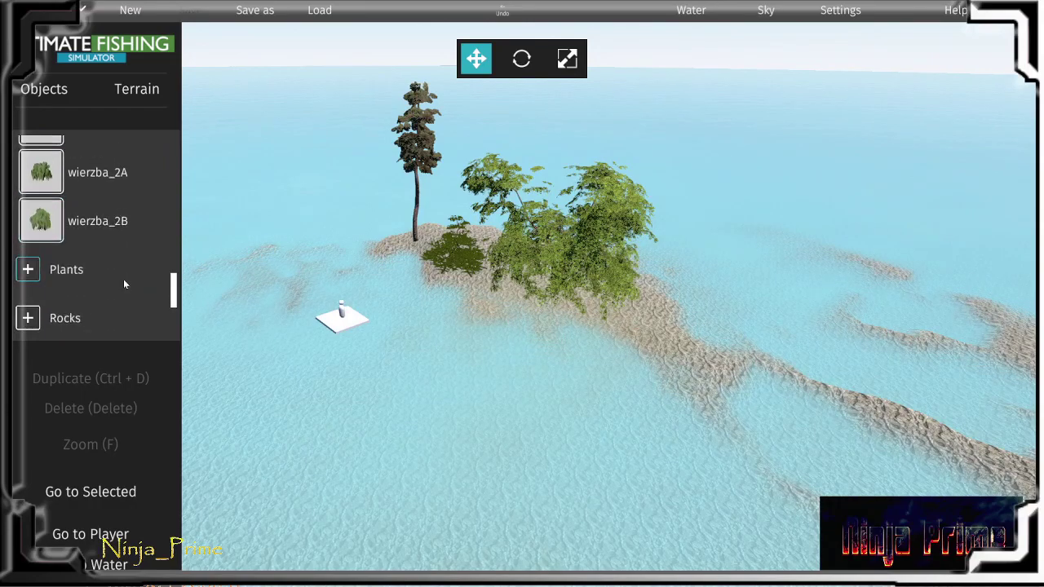
click(120, 269)
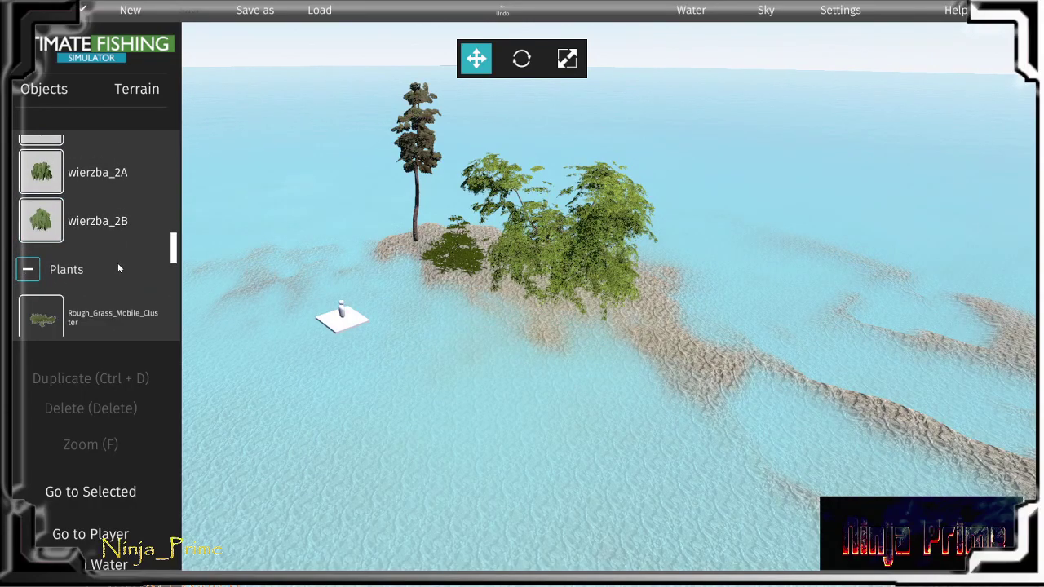
scroll(111, 285, down, 1)
scroll(113, 290, down, 1)
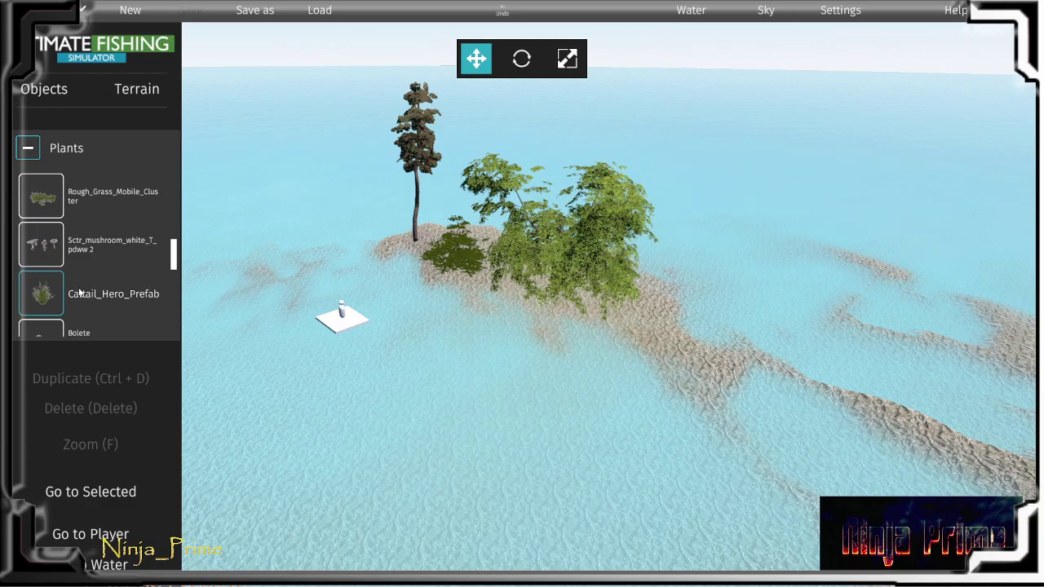
scroll(80, 290, down, 1)
scroll(81, 287, down, 1)
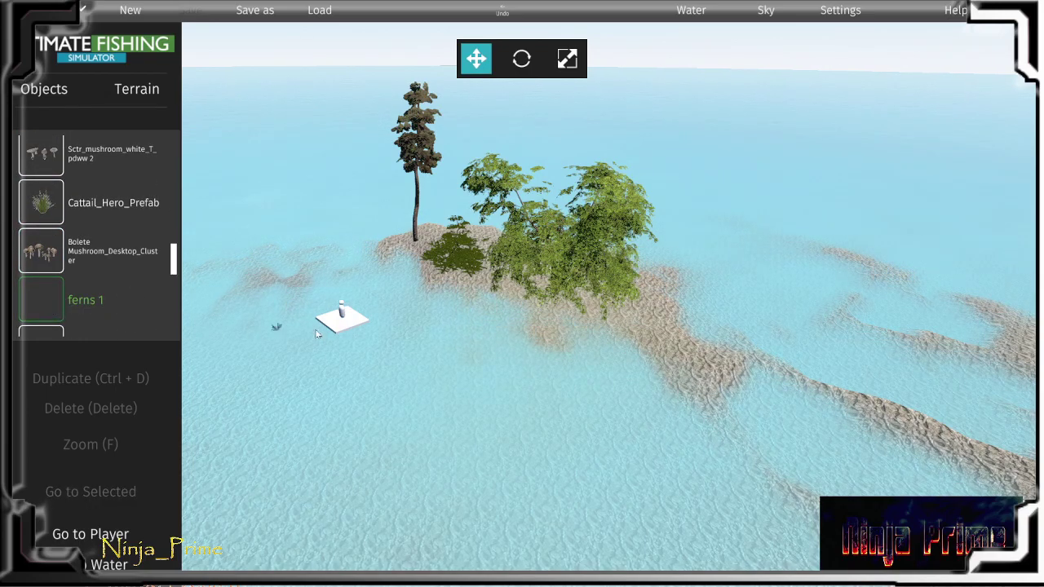
click(543, 316)
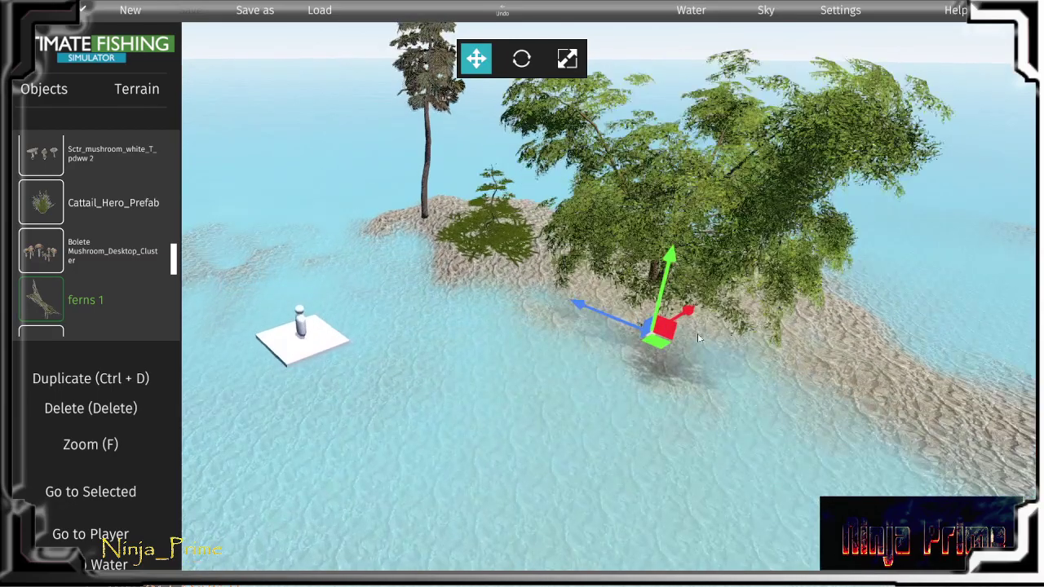
- Drop a 'ferns 1' fern on the shore under the large tree, then drag in bush 02
scroll(698, 337, up, 3)
scroll(560, 291, up, 2)
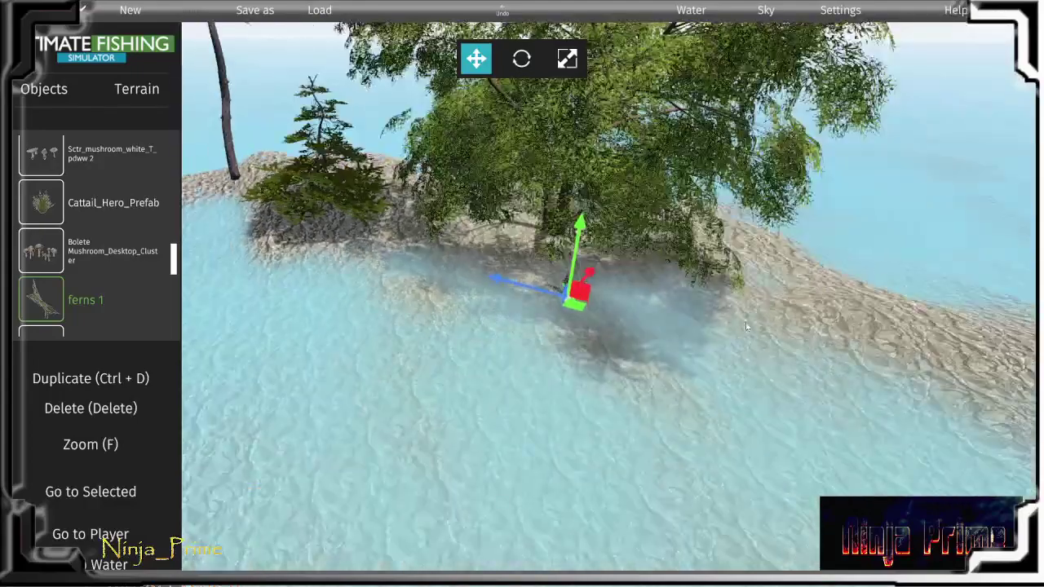
click(512, 261)
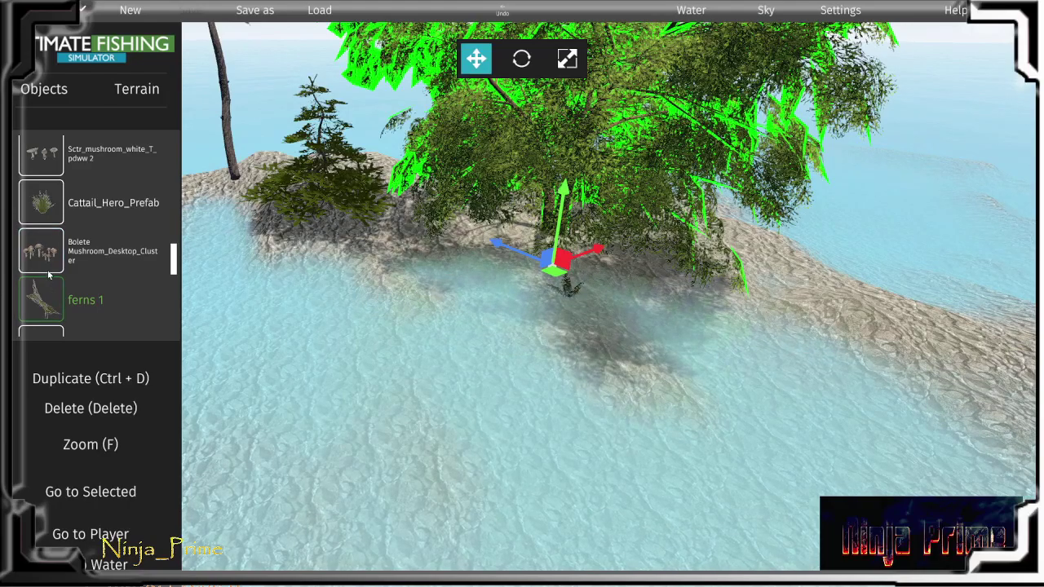
drag(49, 275, 459, 264)
drag(524, 244, 509, 252)
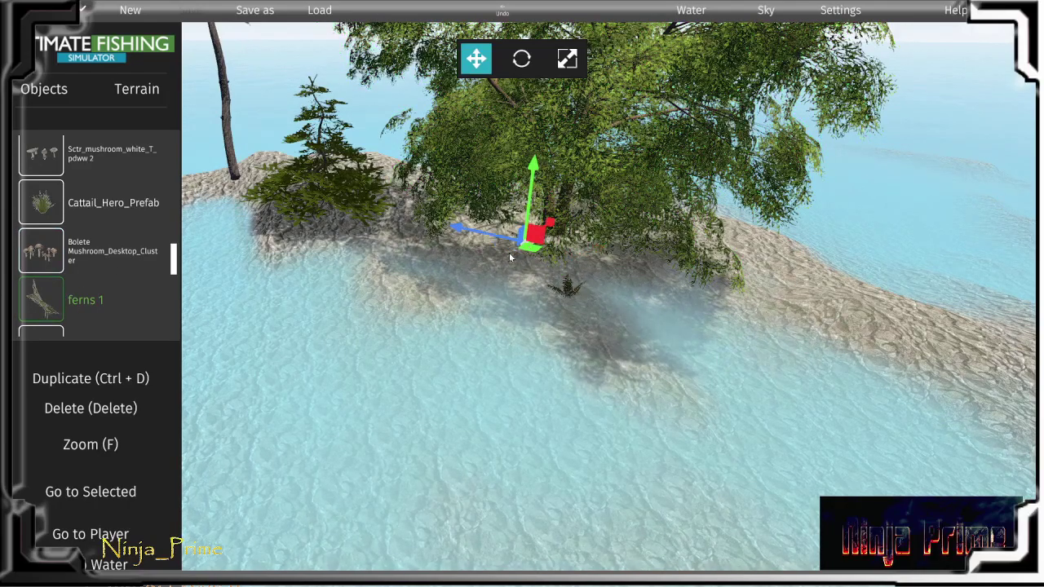
scroll(96, 287, down, 2)
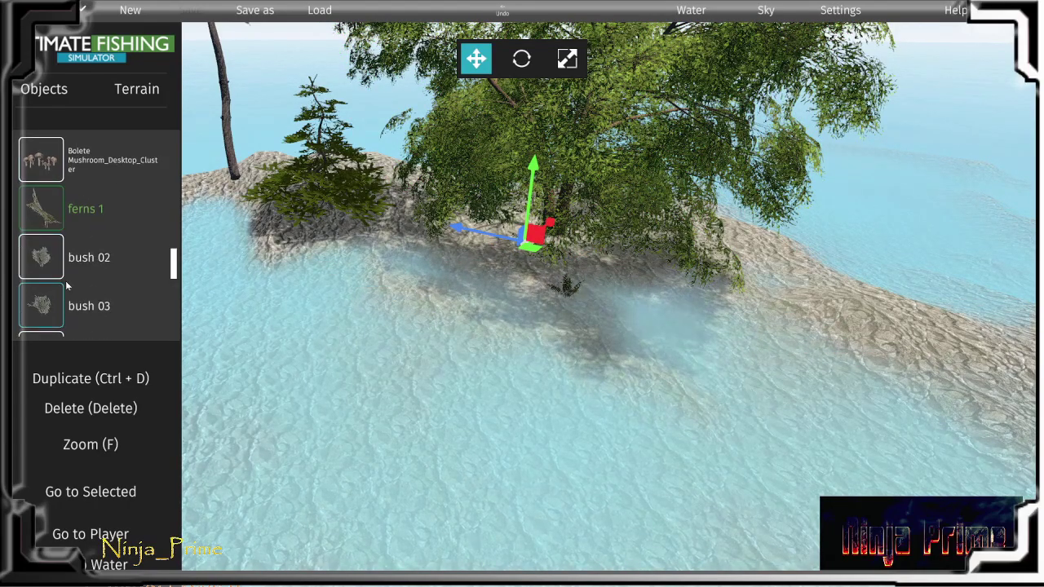
mouse_move(40, 256)
mouse_down()
mouse_move(528, 294)
mouse_move(609, 277)
mouse_up()
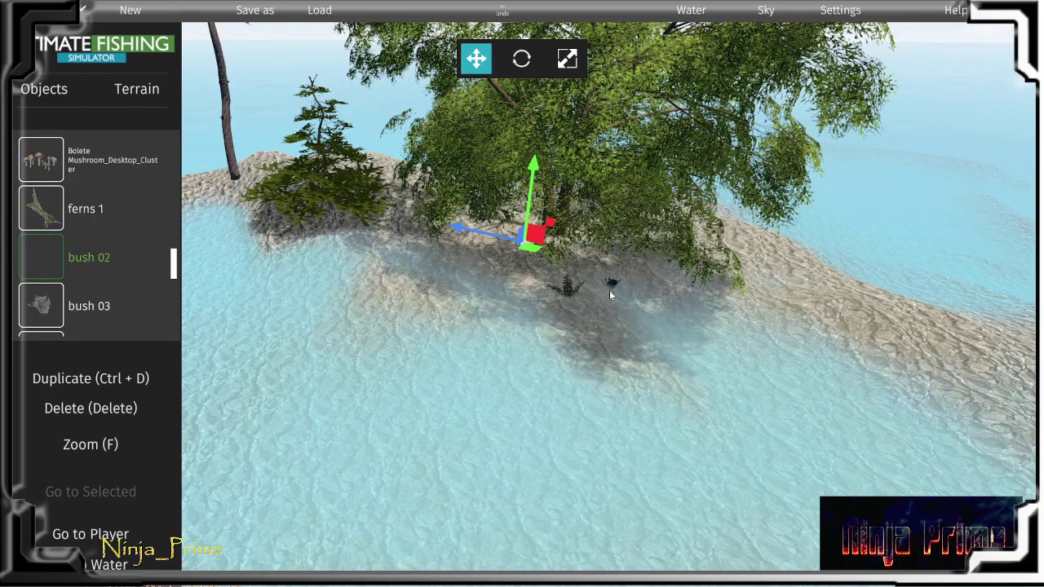
- Drop bush 02 beside the fern, enlarge it, and deselect it
drag(611, 277, 613, 283)
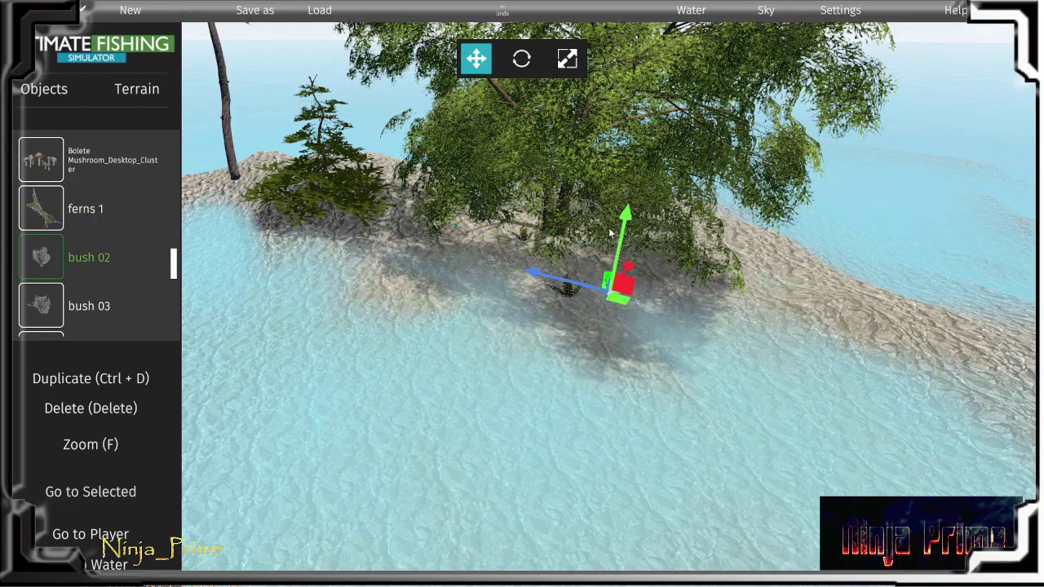
click(569, 64)
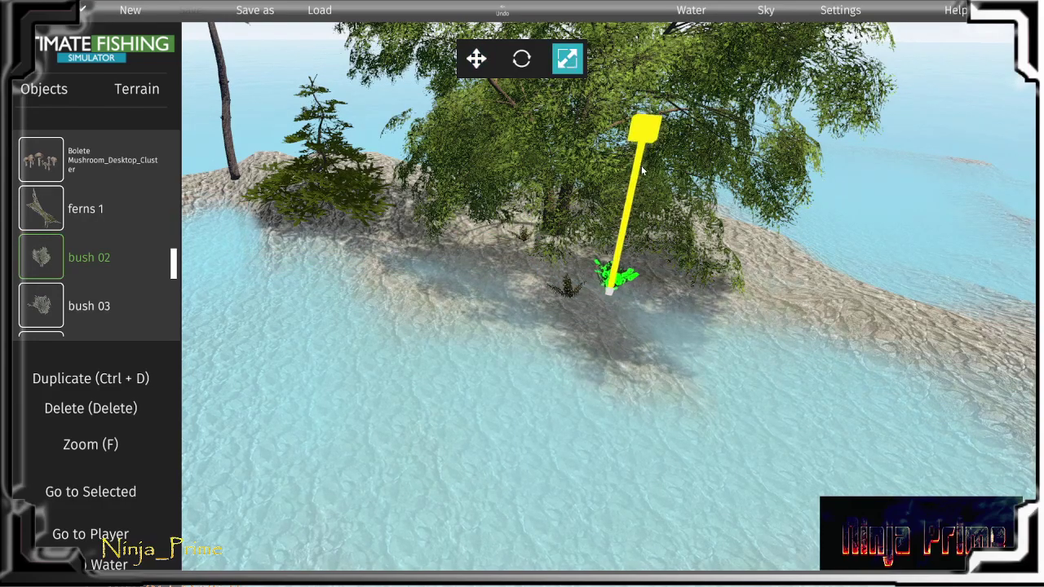
drag(642, 170, 656, 267)
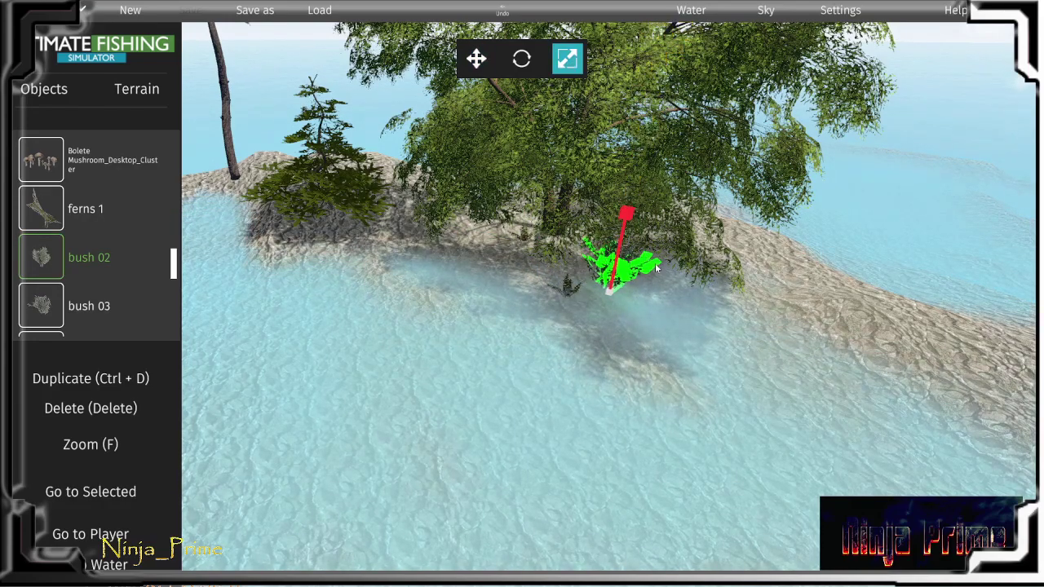
click(619, 277)
scroll(571, 203, up, 2)
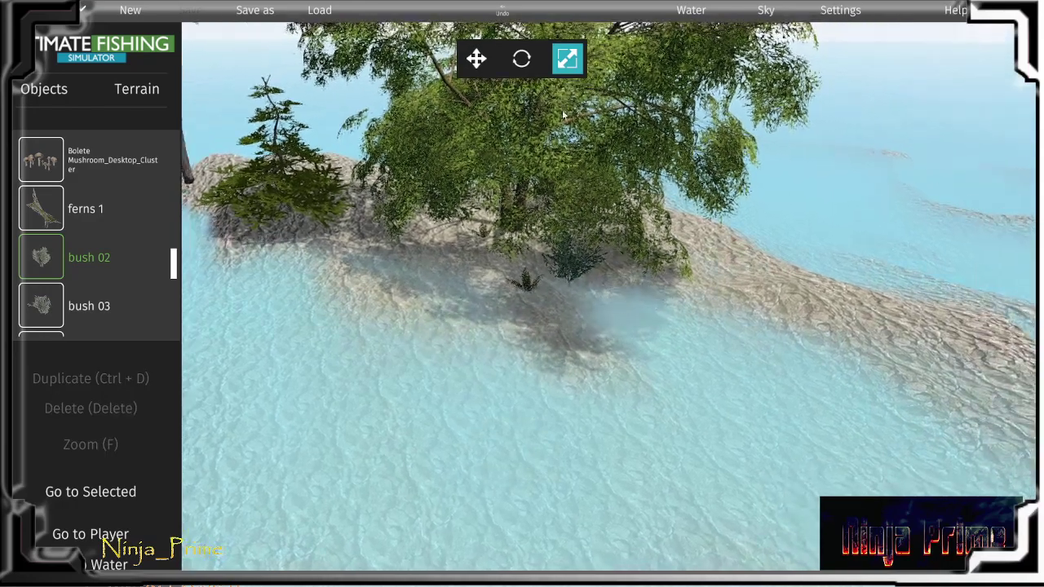
click(480, 70)
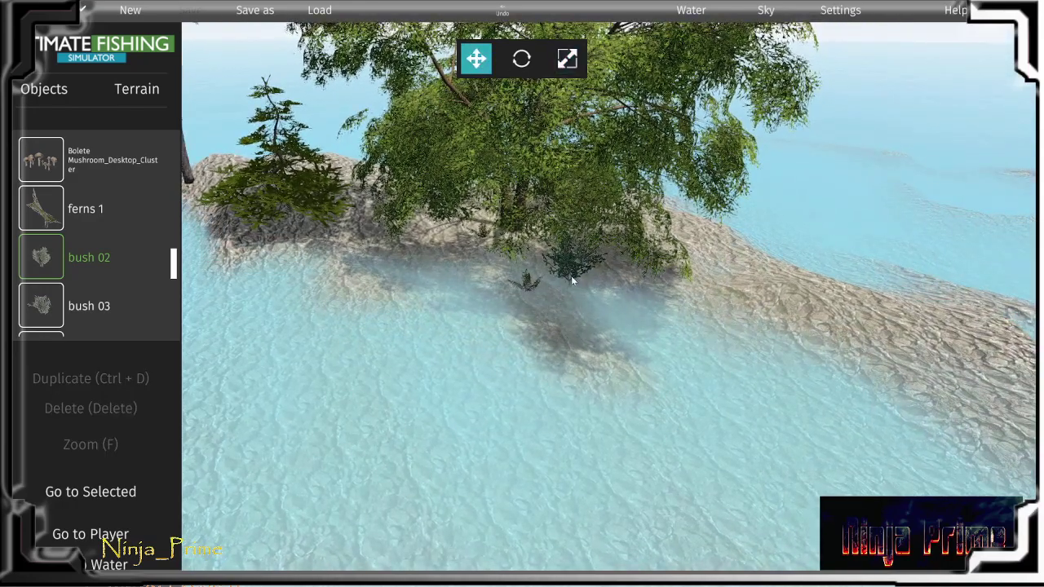
click(527, 70)
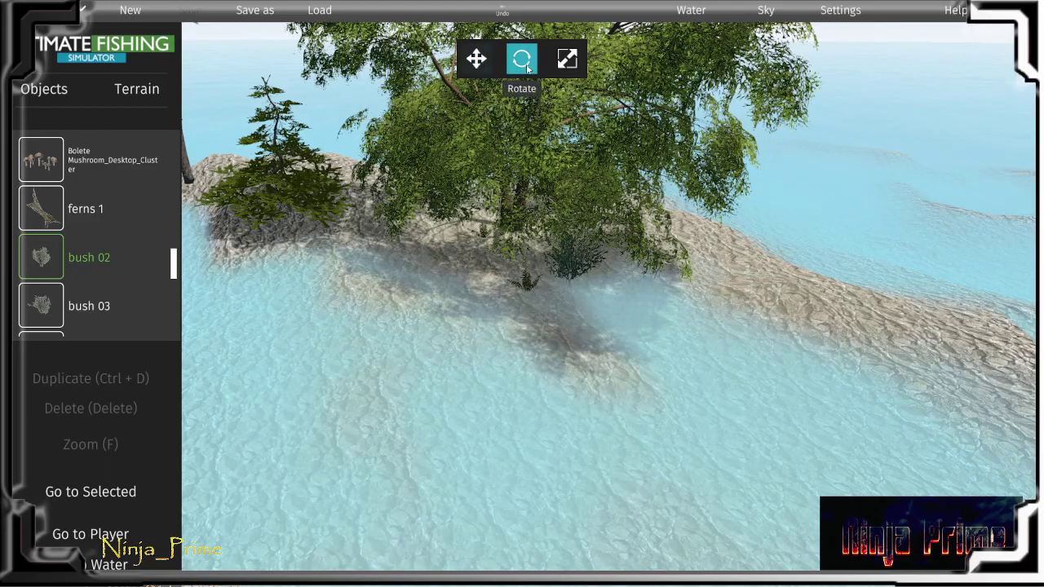
scroll(571, 273, up, 3)
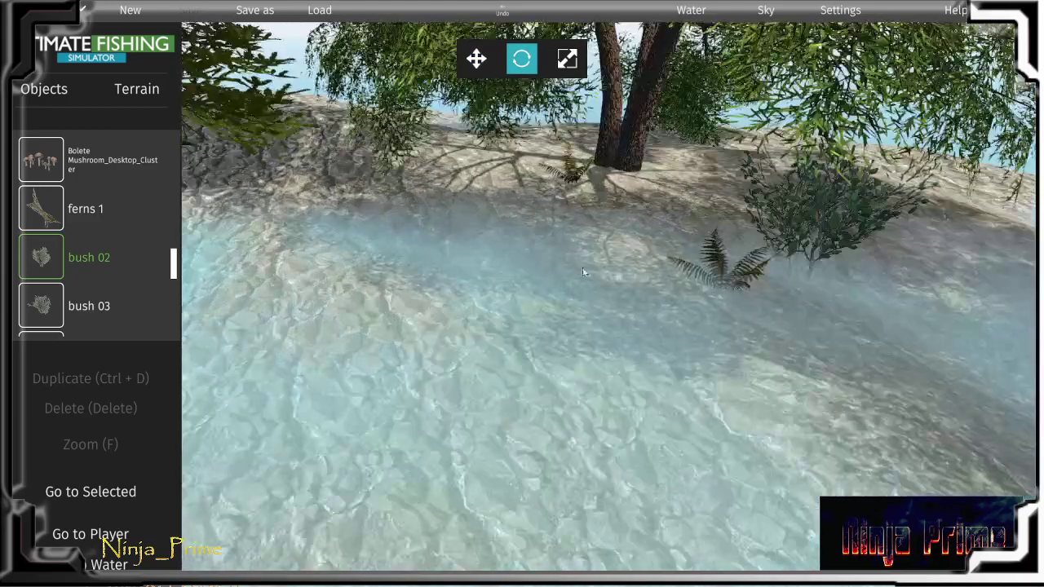
click(653, 272)
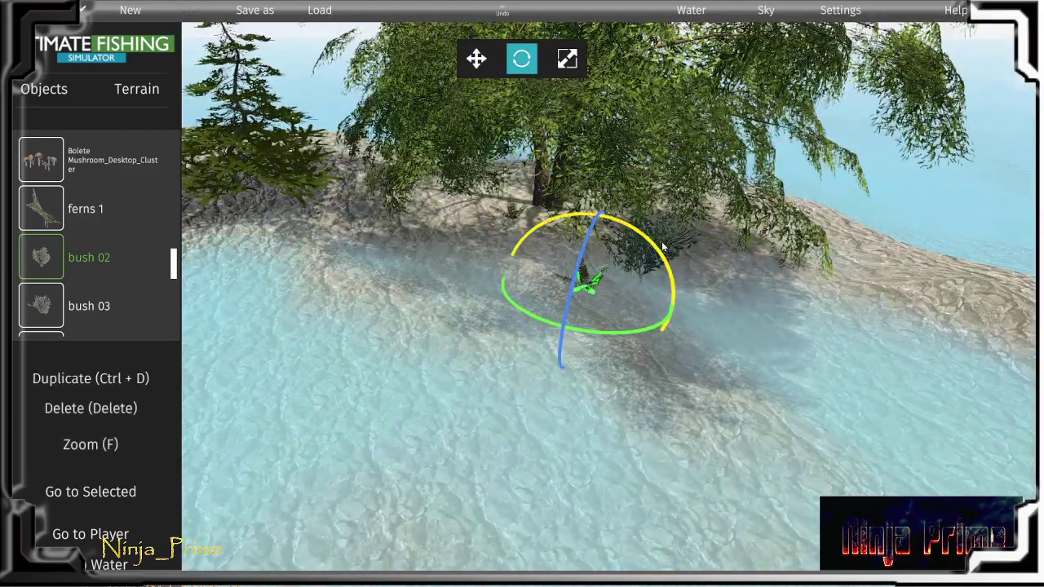
click(651, 268)
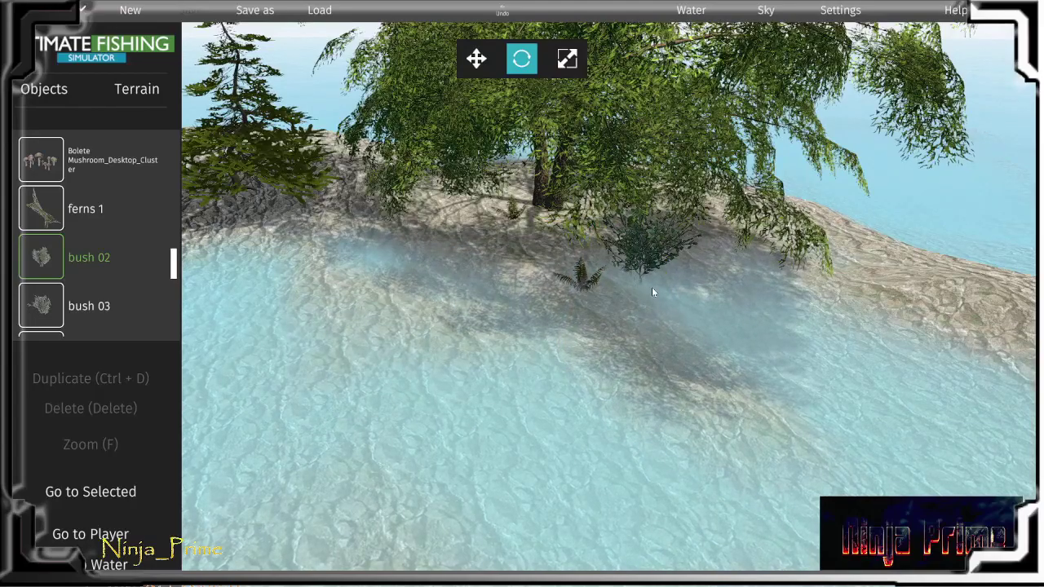
- Rotate the leafy tree above the fern to a new orientation and scale it larger
right_drag(670, 257, 838, 393)
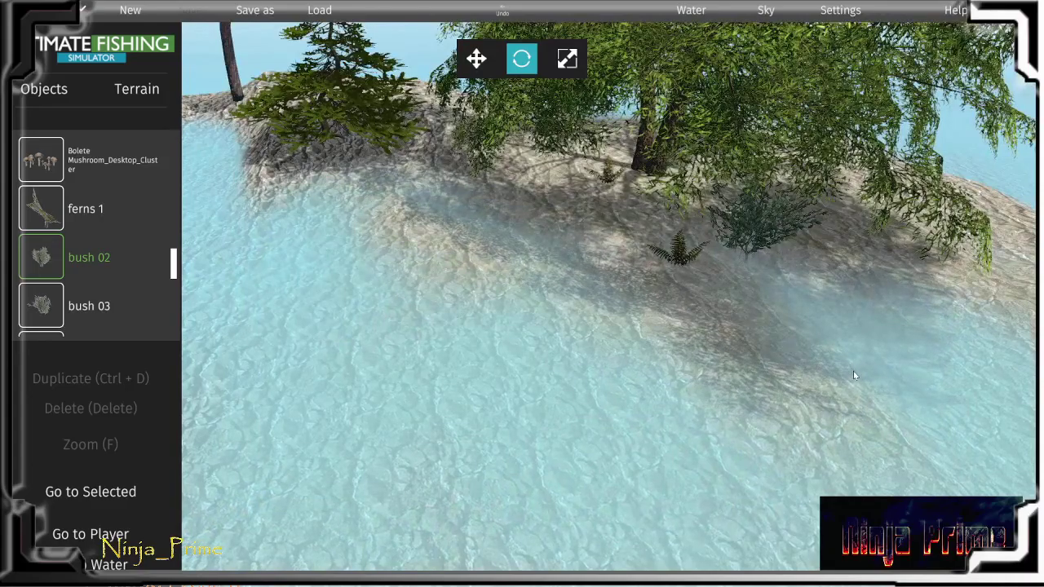
right_drag(853, 368, 517, 245)
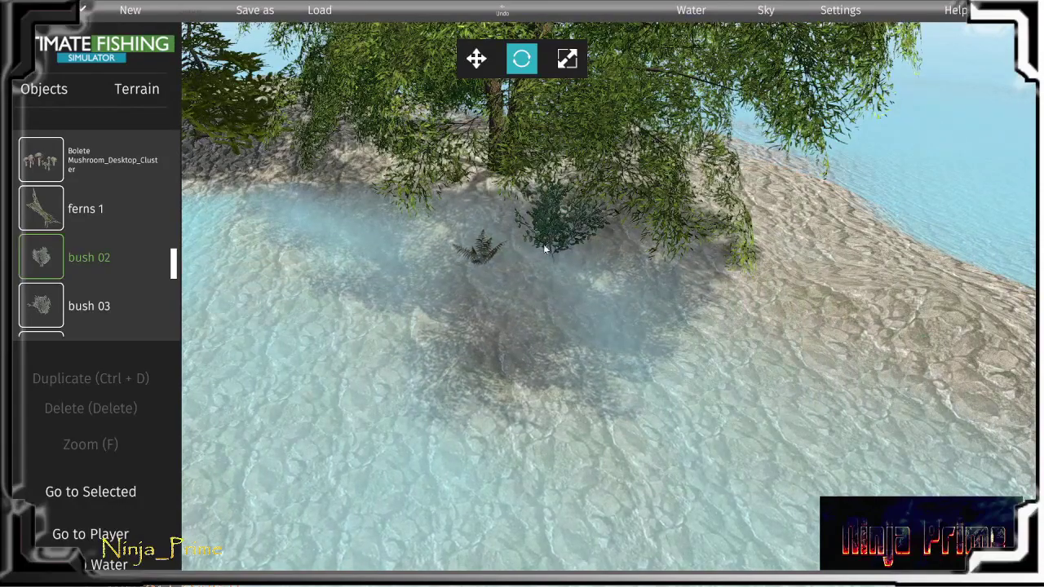
click(507, 258)
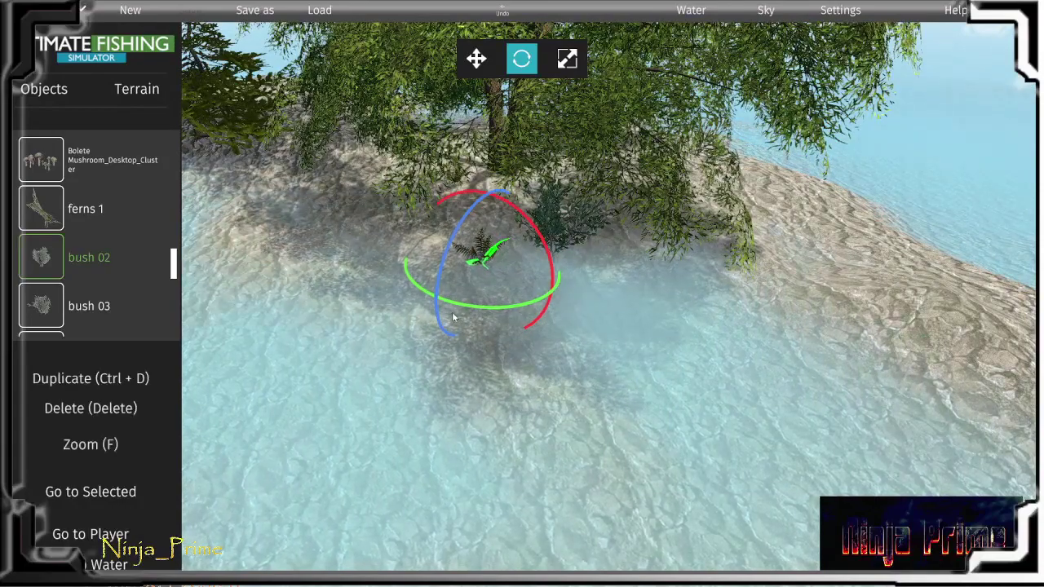
right_drag(618, 314, 699, 291)
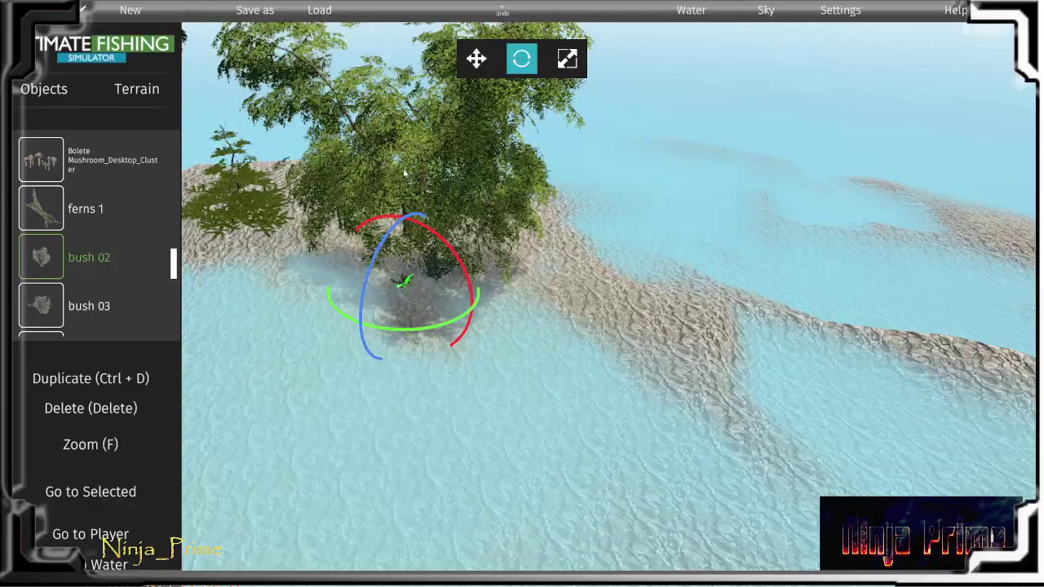
click(467, 200)
right_drag(467, 236, 471, 266)
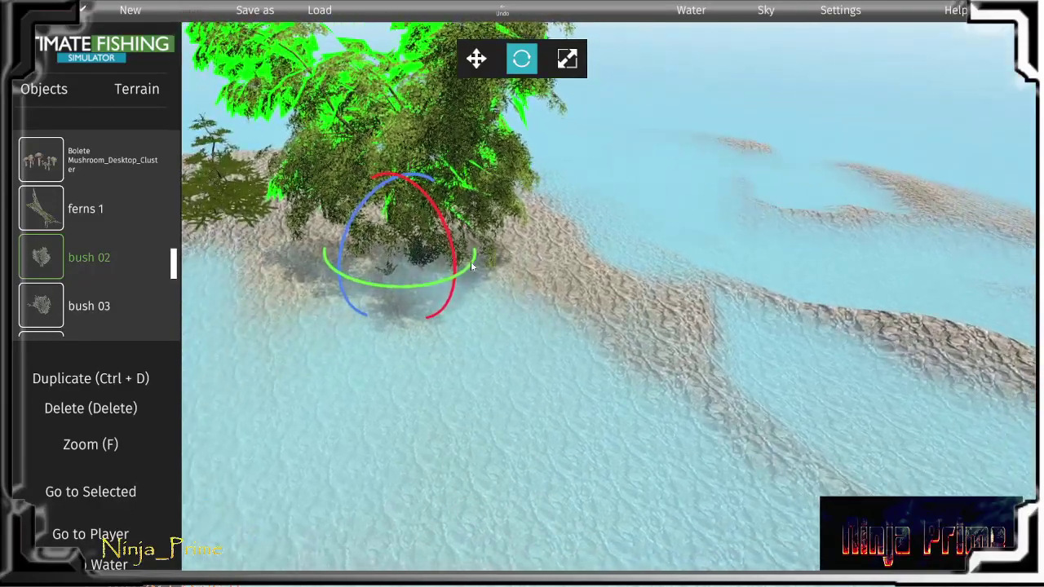
drag(447, 234, 446, 223)
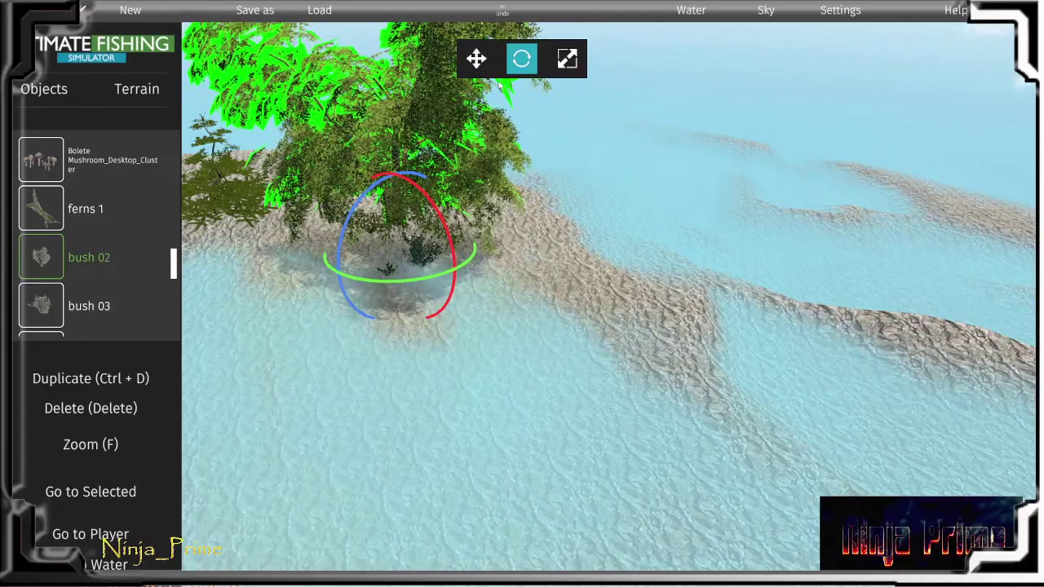
click(565, 63)
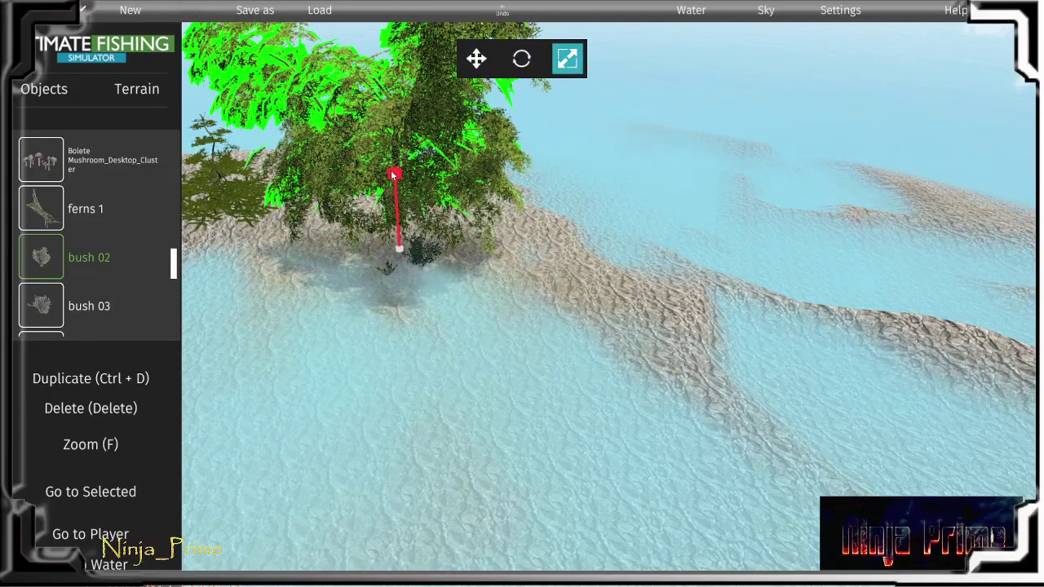
drag(392, 174, 399, 169)
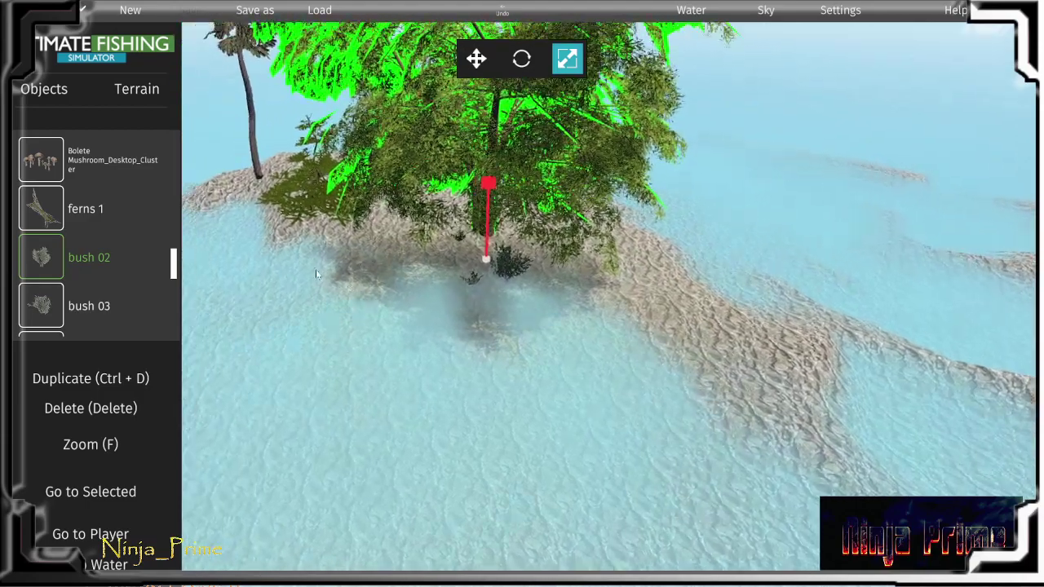
right_drag(316, 269, 224, 261)
- Expand Rocks and set a granite rock down on the sandy shore
scroll(131, 277, down, 3)
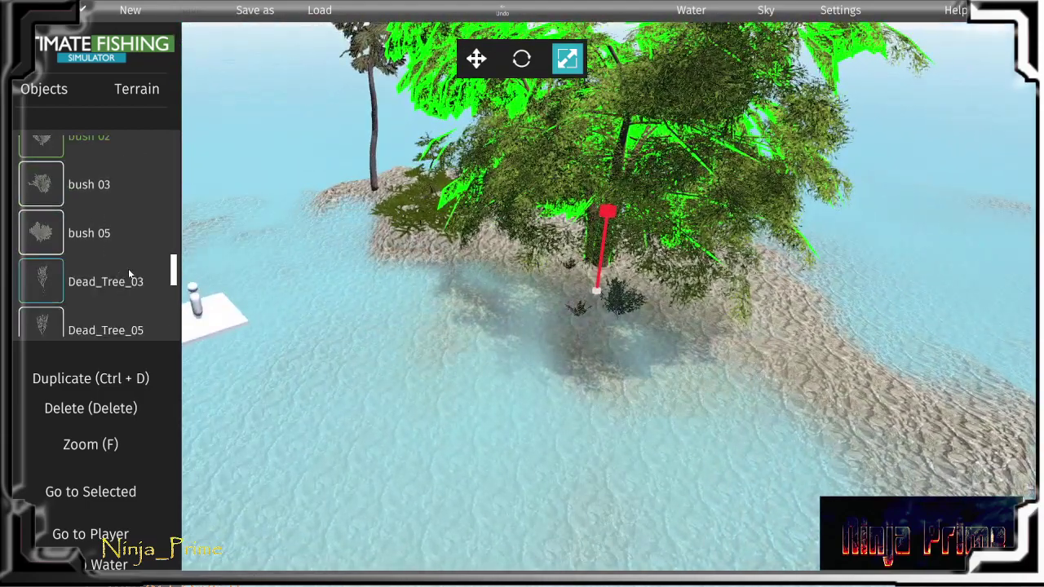
scroll(131, 267, down, 3)
scroll(133, 265, down, 3)
scroll(132, 265, down, 3)
scroll(134, 263, down, 3)
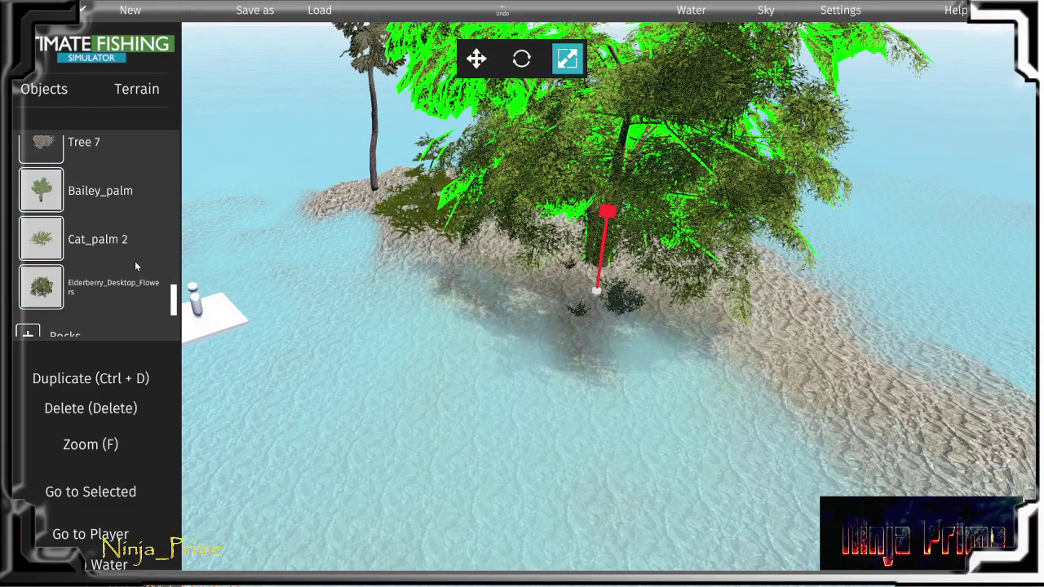
scroll(134, 261, down, 3)
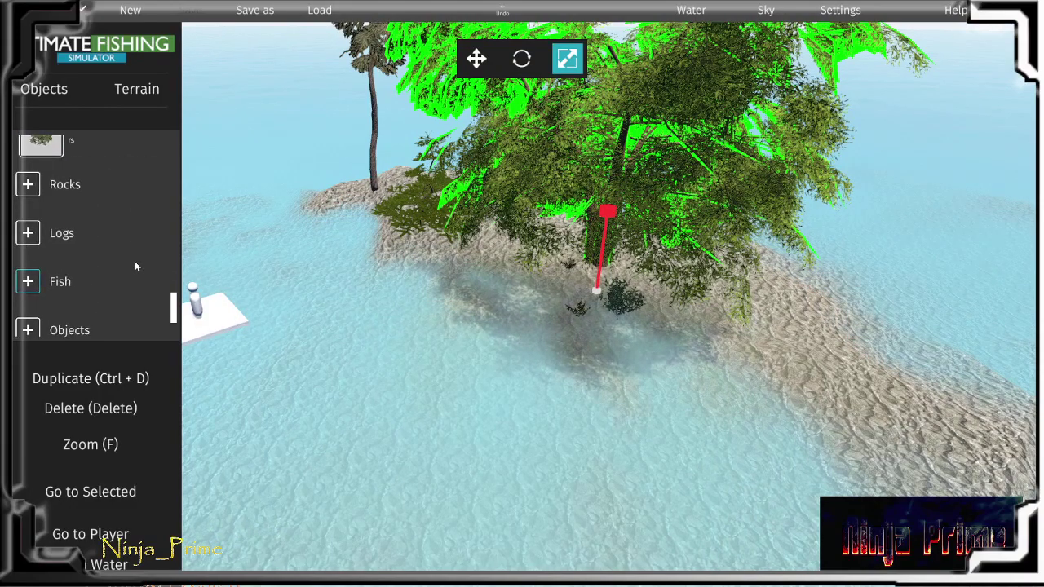
click(28, 184)
scroll(86, 227, down, 1)
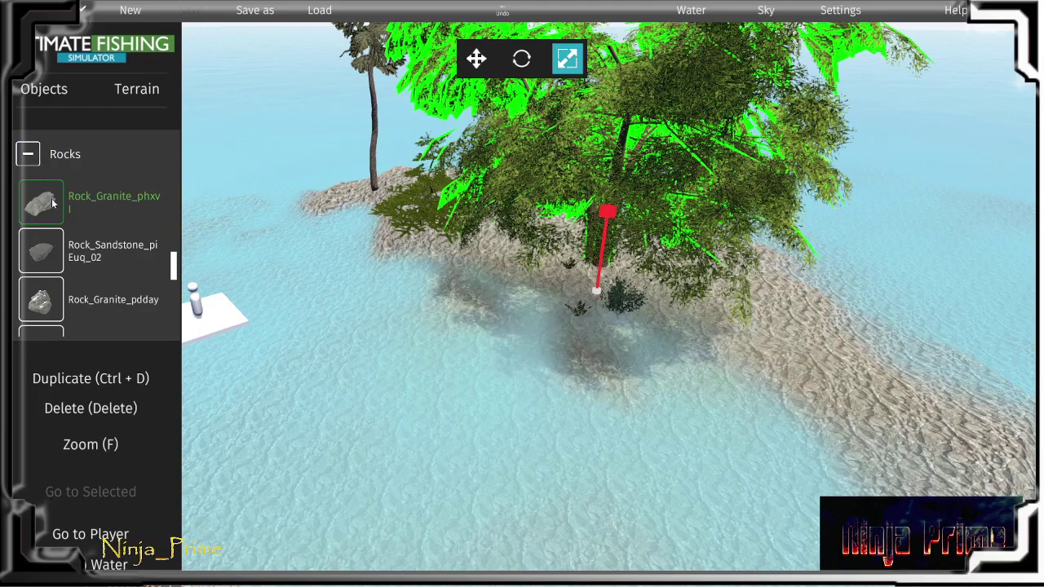
drag(44, 202, 707, 346)
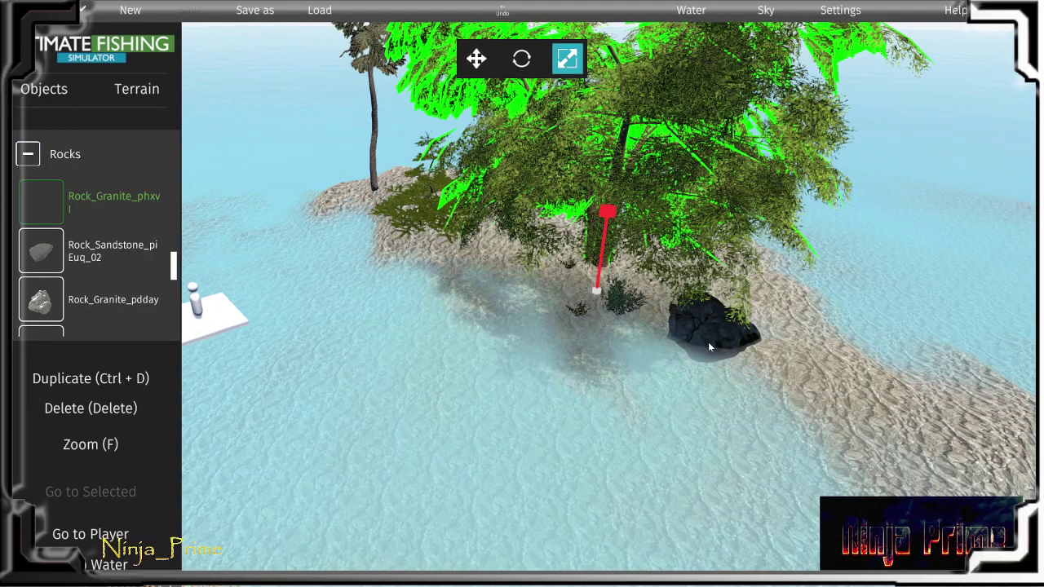
drag(707, 346, 489, 296)
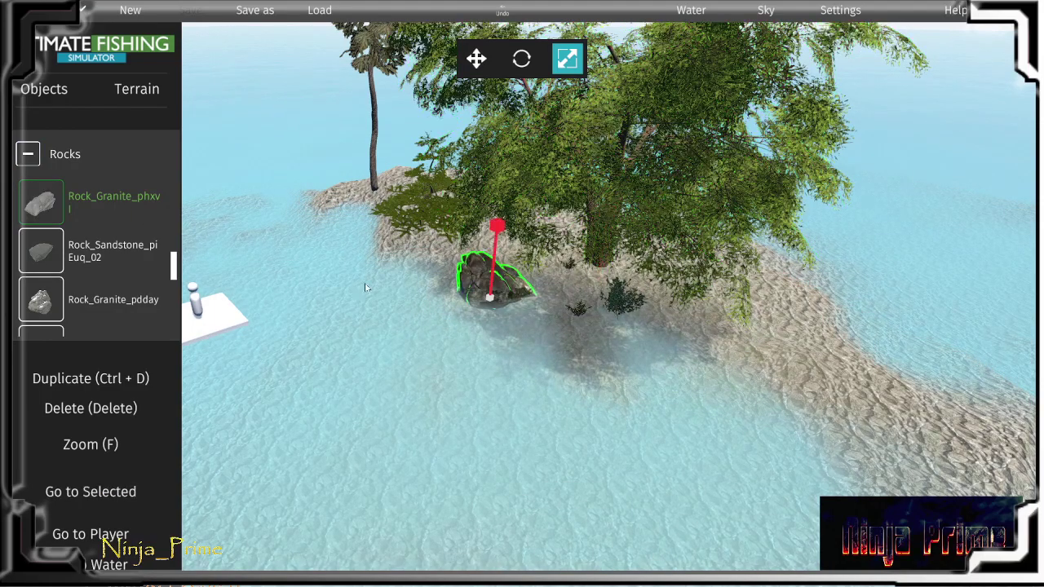
- Turn and tilt the granite rock, then raise it slightly
click(522, 58)
drag(447, 329, 501, 341)
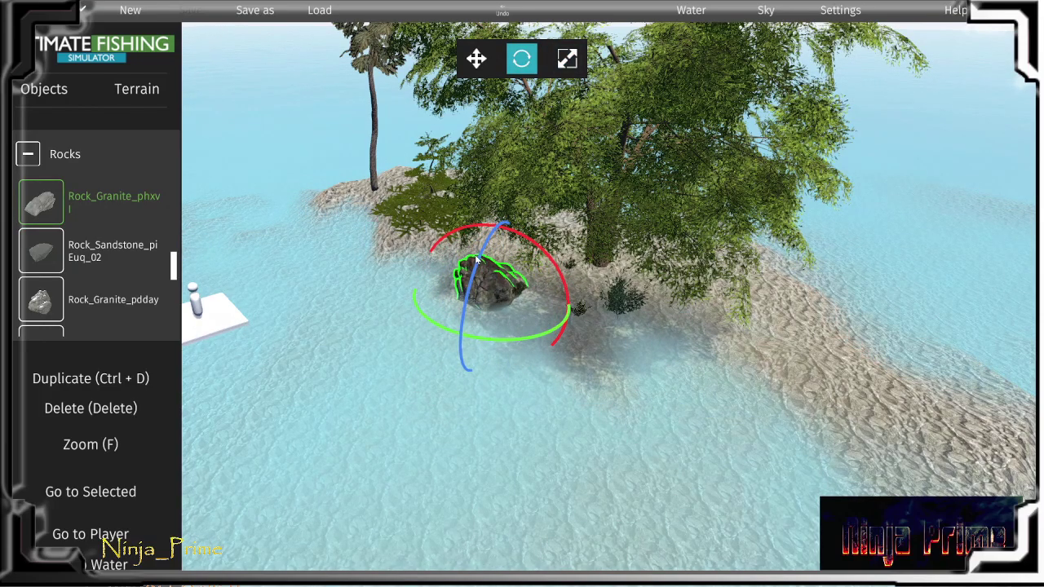
drag(477, 259, 535, 271)
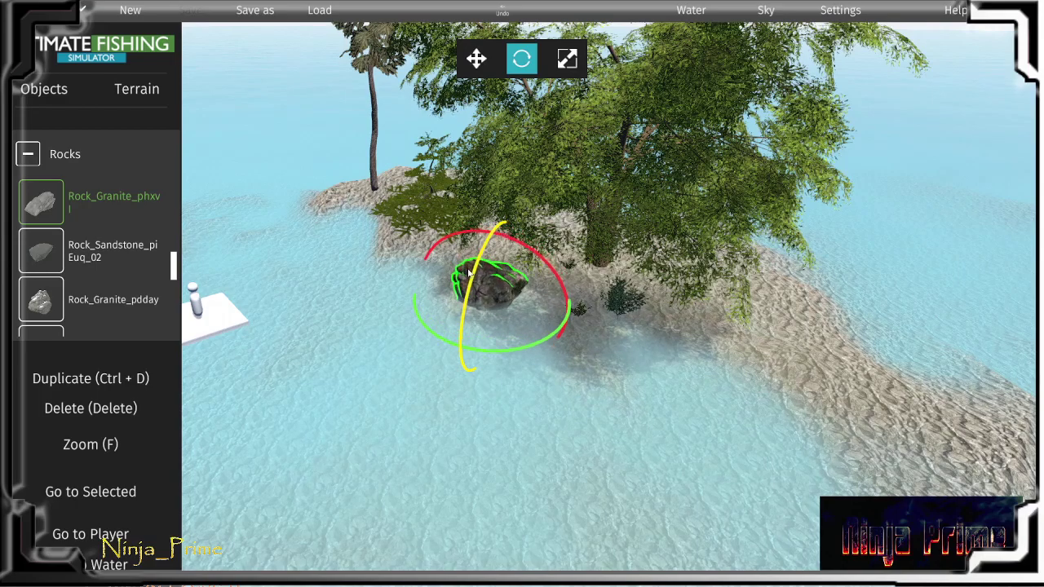
click(476, 59)
drag(494, 236, 495, 222)
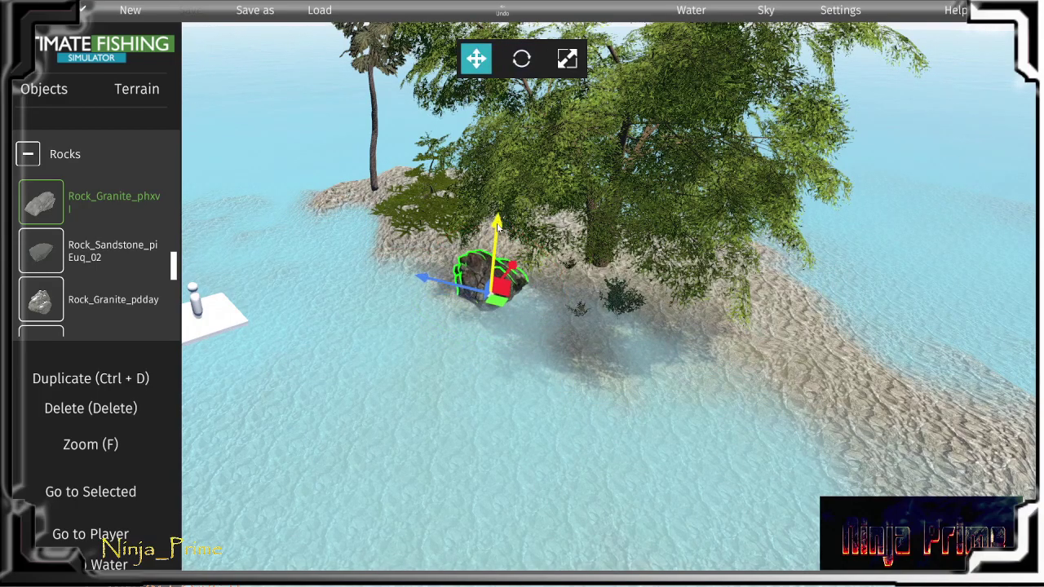
- Drag Rock_Granite_pdday into the scene and swing the view around the island
scroll(87, 255, down, 1)
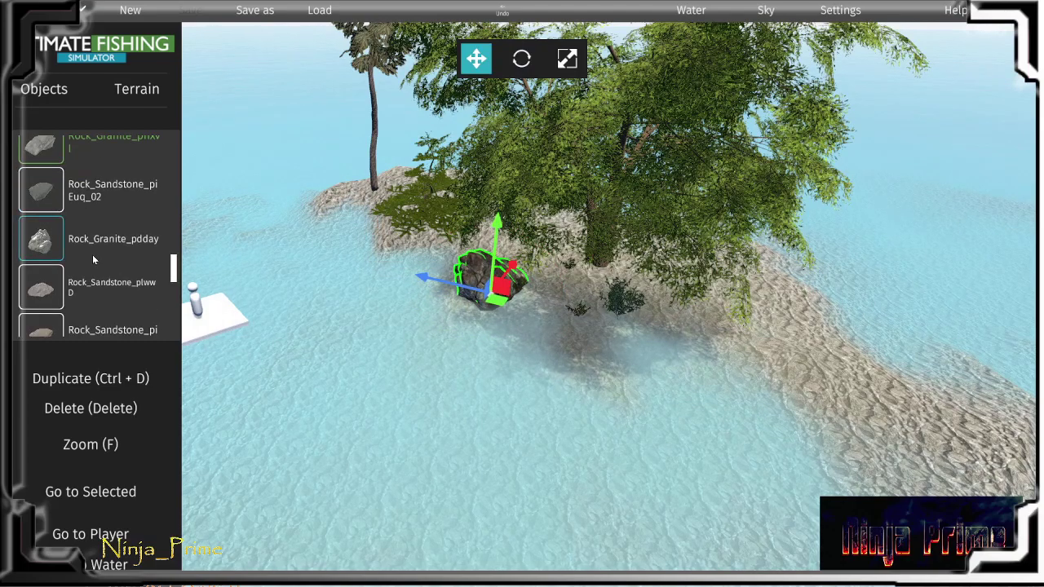
drag(92, 254, 685, 346)
scroll(742, 371, up, 2)
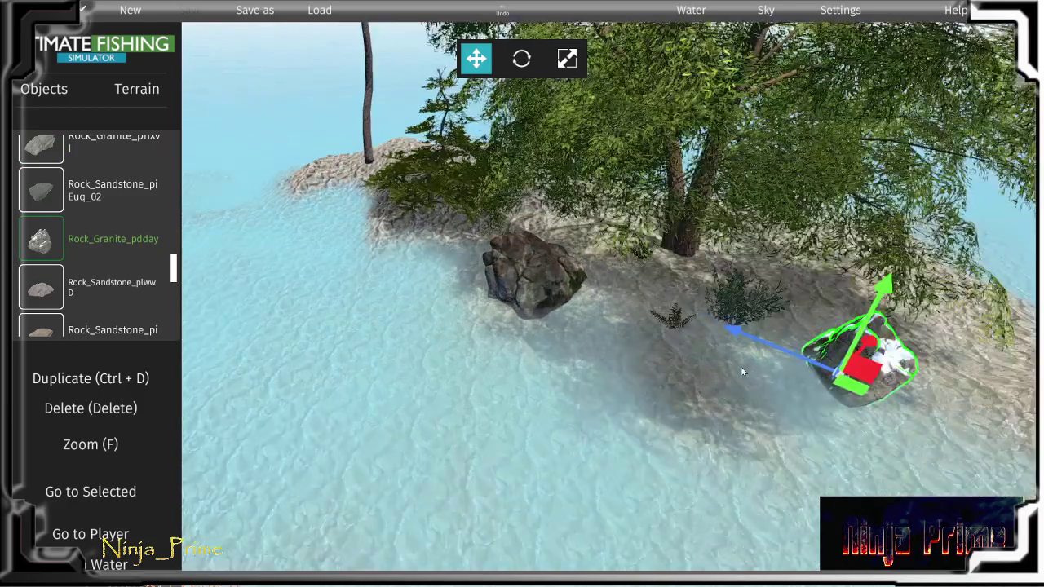
scroll(740, 366, down, 3)
mouse_move(740, 366)
right_down()
mouse_move(575, 362)
mouse_move(444, 333)
mouse_move(207, 349)
right_up()
scroll(95, 267, down, 1)
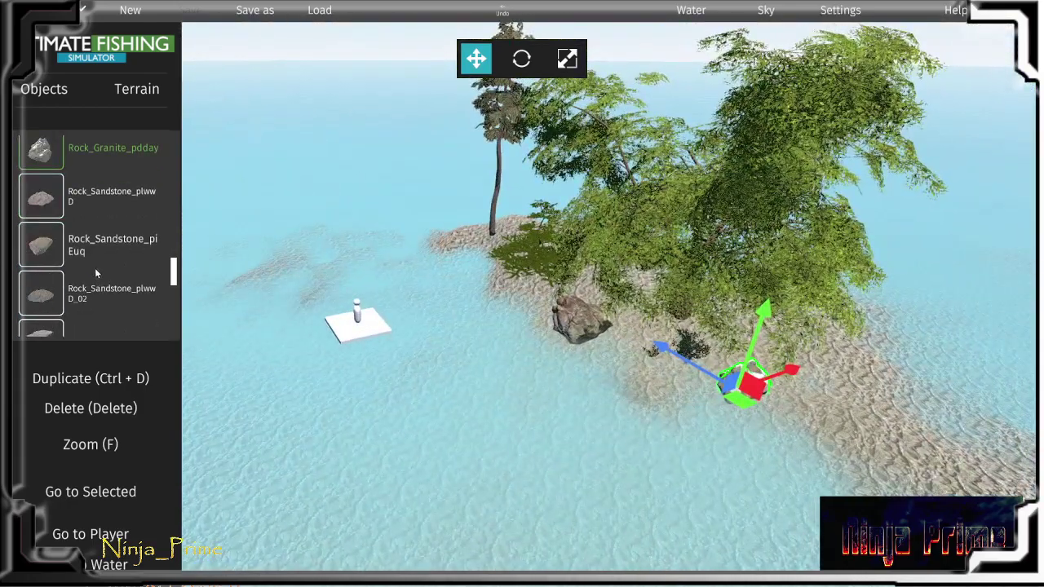
scroll(126, 228, down, 2)
scroll(126, 235, down, 1)
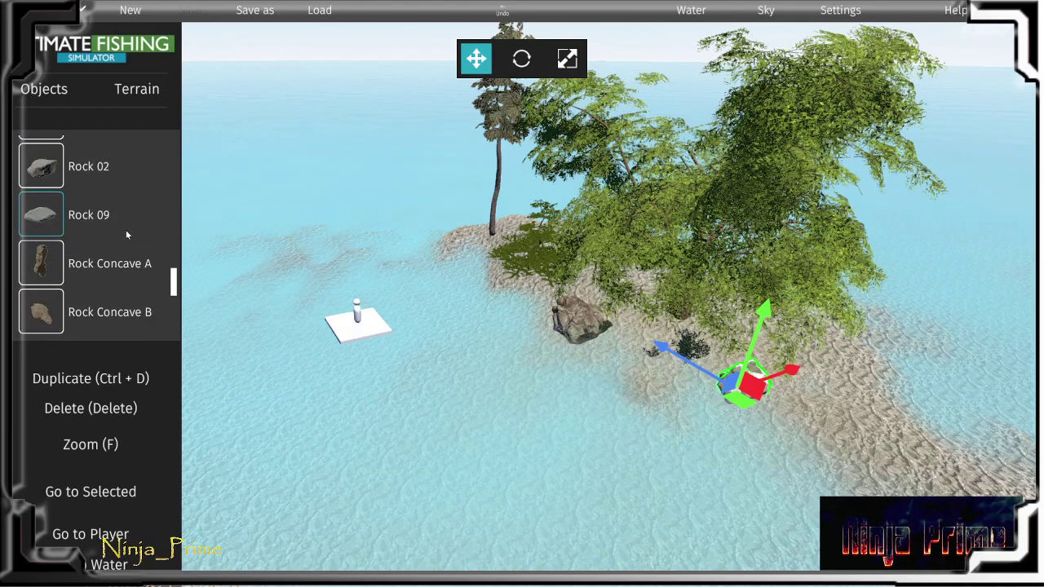
scroll(126, 235, down, 4)
scroll(126, 234, up, 1)
scroll(126, 235, up, 2)
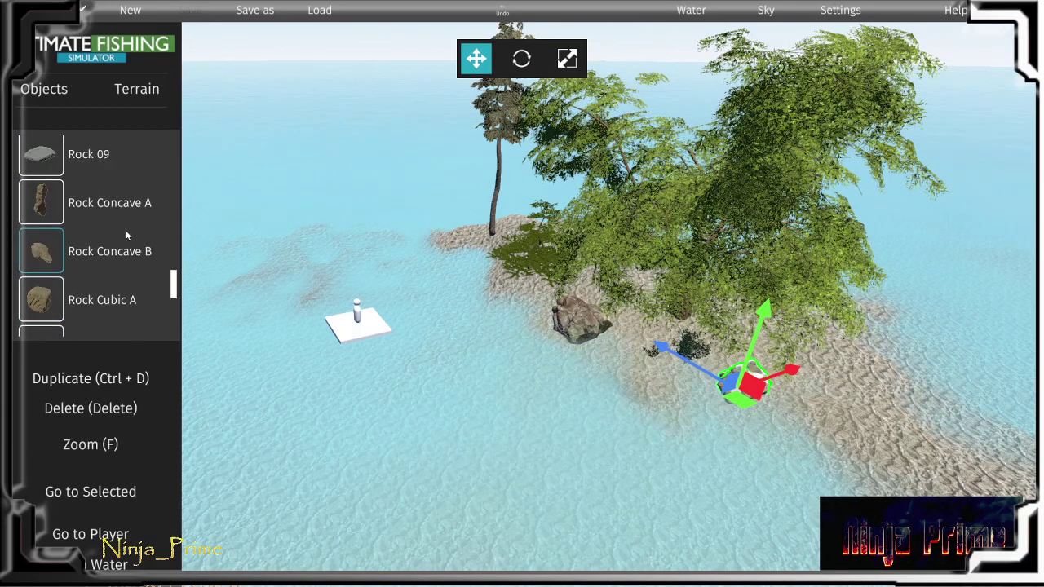
- Place a Rock Concave A at the shore's edge
click(54, 211)
drag(79, 218, 659, 380)
scroll(691, 393, up, 2)
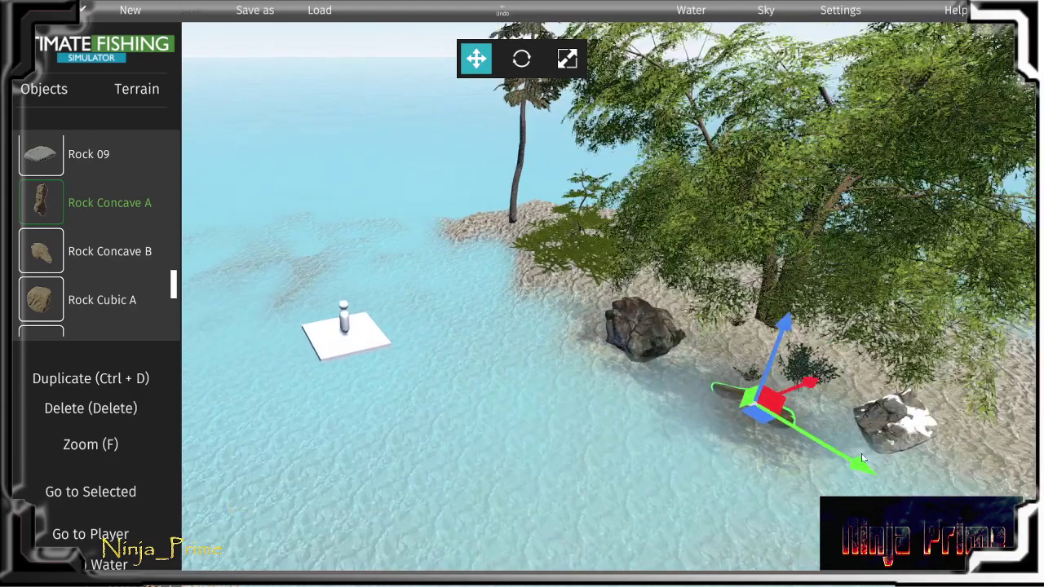
scroll(81, 234, down, 3)
scroll(82, 234, down, 3)
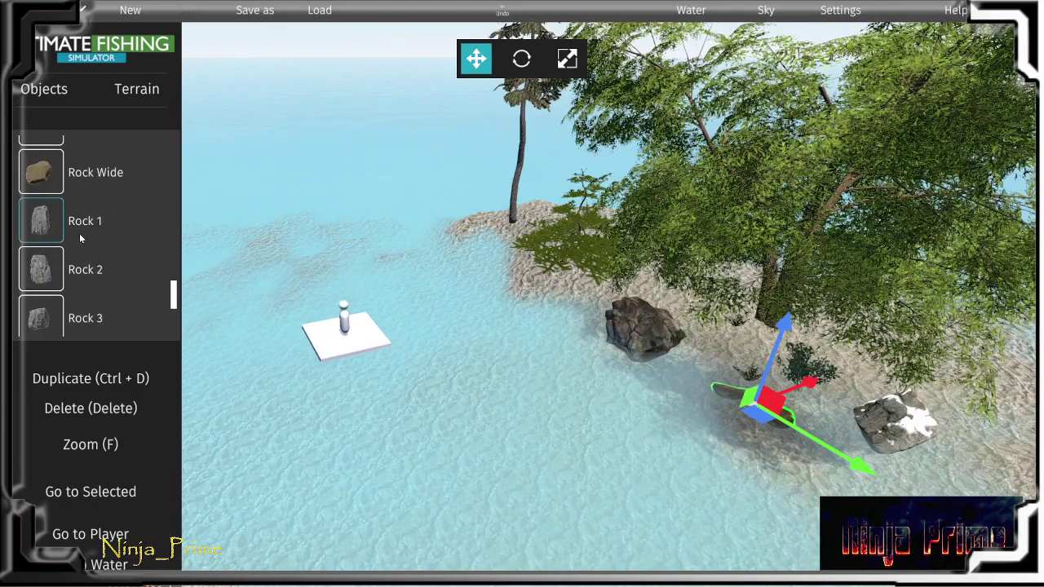
scroll(83, 238, down, 2)
scroll(83, 238, down, 2)
scroll(84, 236, down, 1)
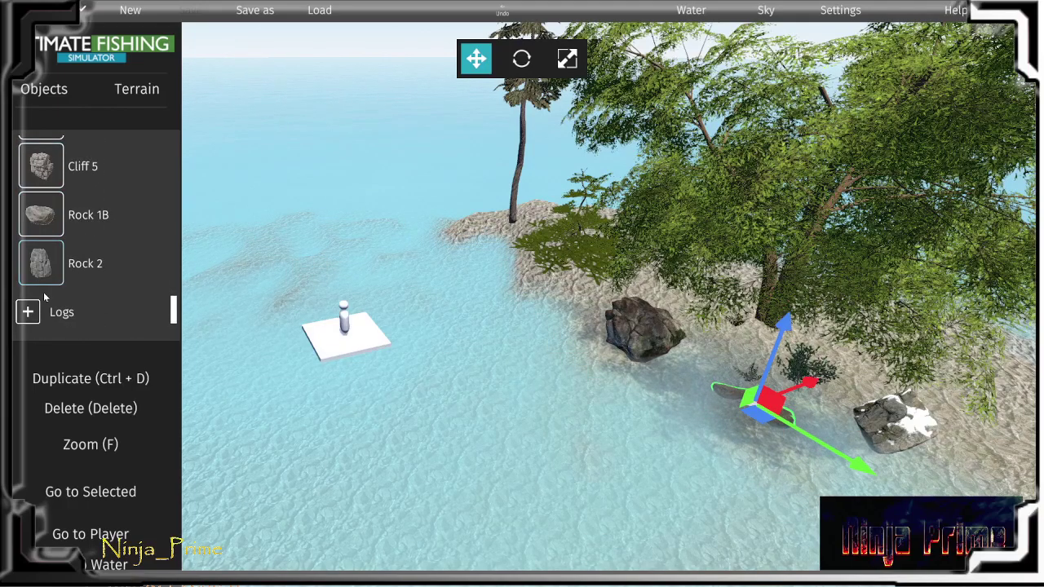
- Expand Logs and drop a Stick 03 onto the island shore
click(29, 312)
scroll(167, 304, down, 2)
scroll(165, 306, down, 1)
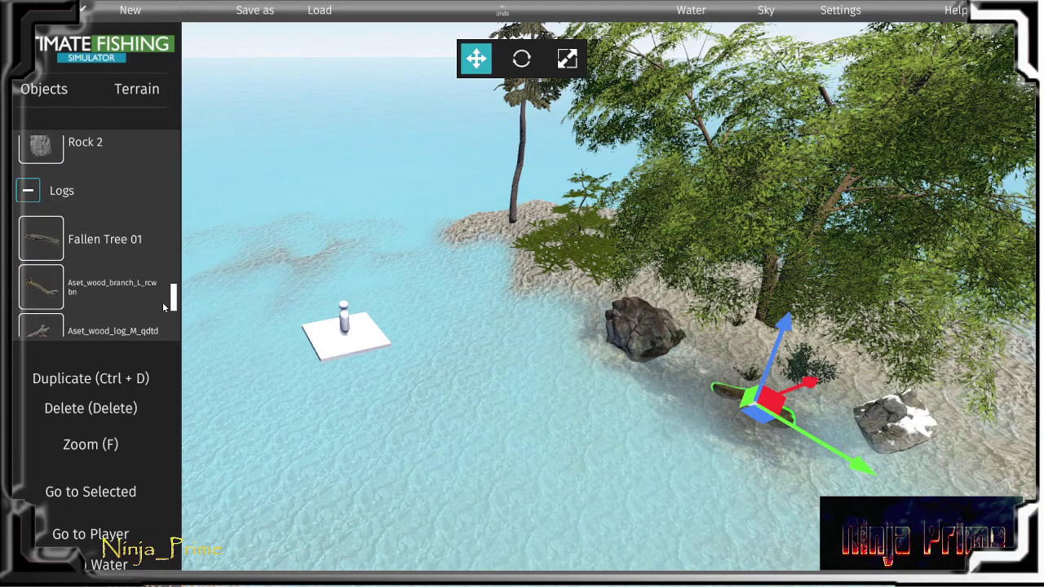
scroll(163, 306, down, 2)
scroll(163, 306, down, 2)
scroll(162, 302, down, 2)
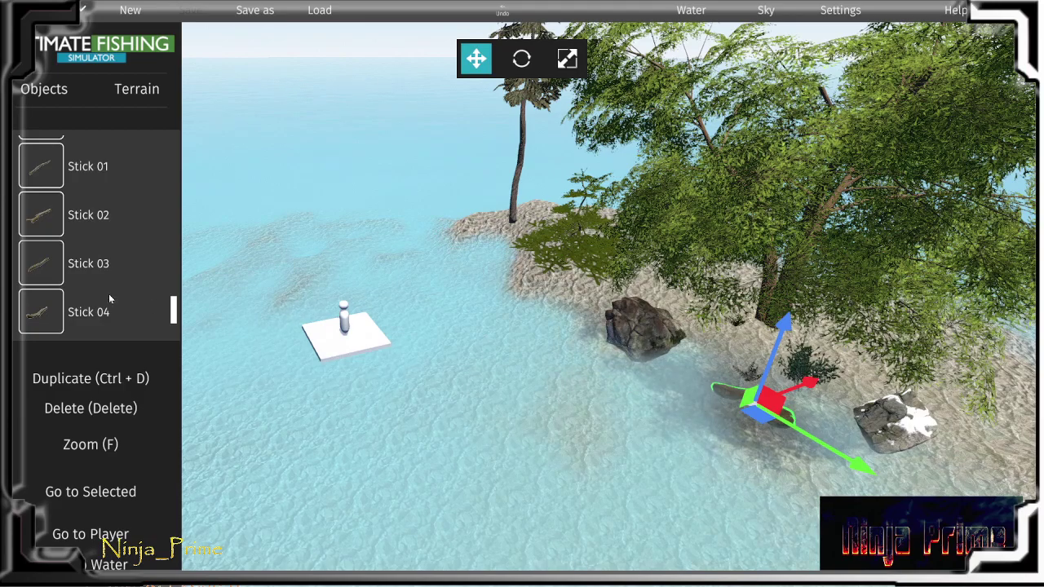
drag(46, 276, 512, 355)
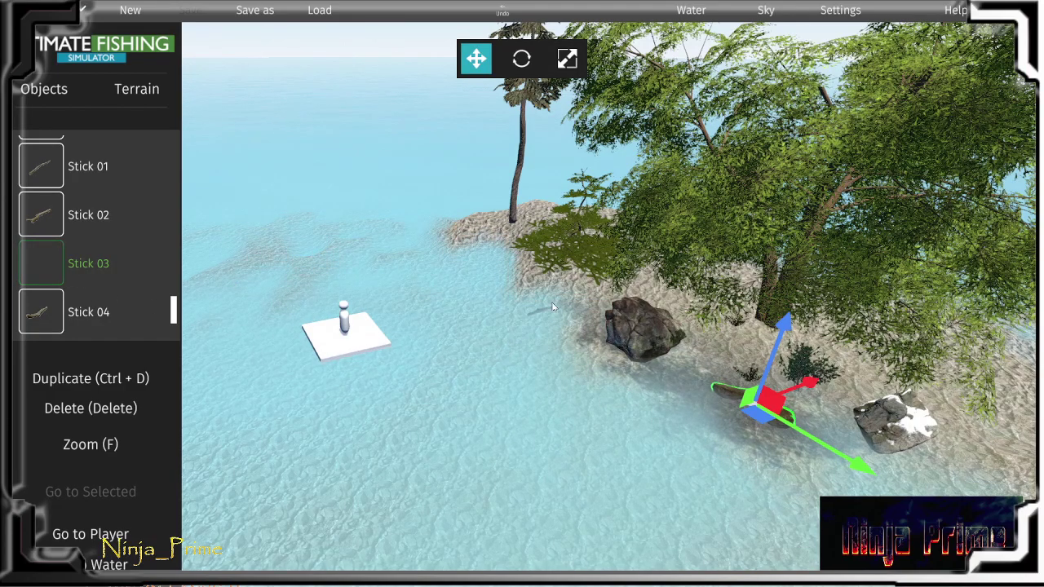
drag(520, 284, 520, 284)
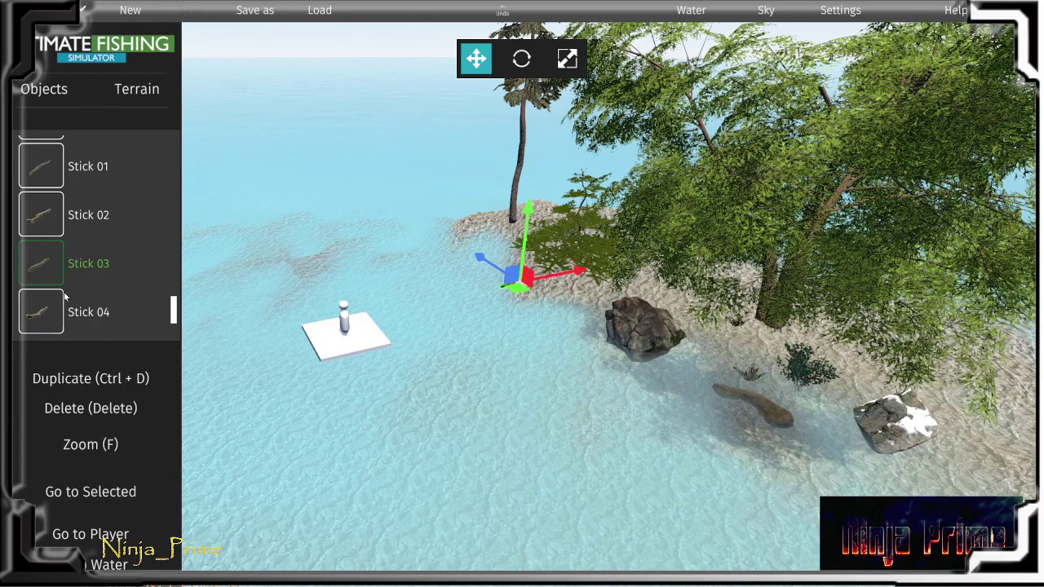
- Expand the Fish category to reveal the fish spawner
scroll(58, 300, down, 2)
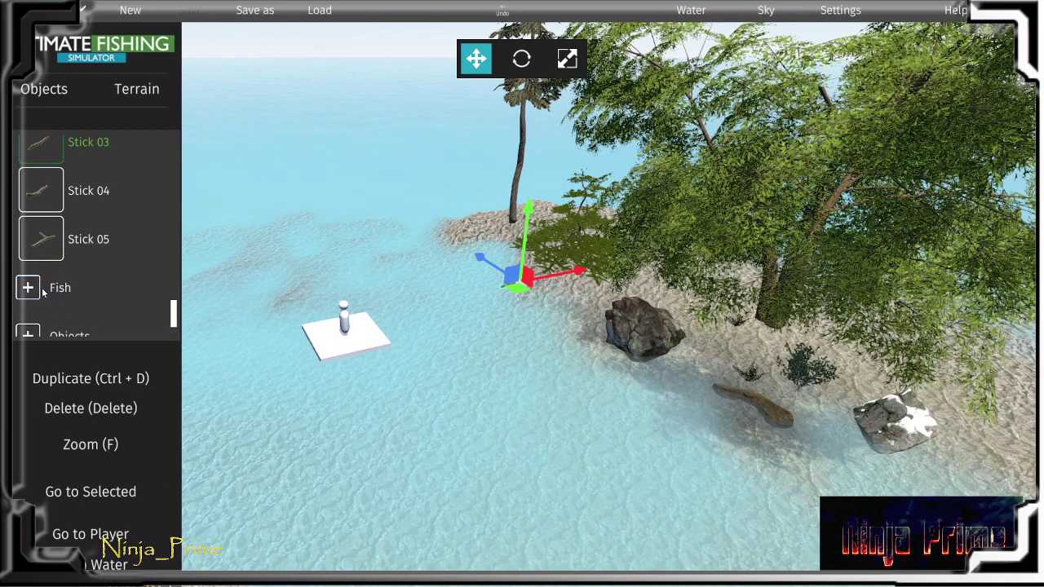
click(28, 287)
scroll(64, 302, down, 1)
scroll(65, 302, down, 1)
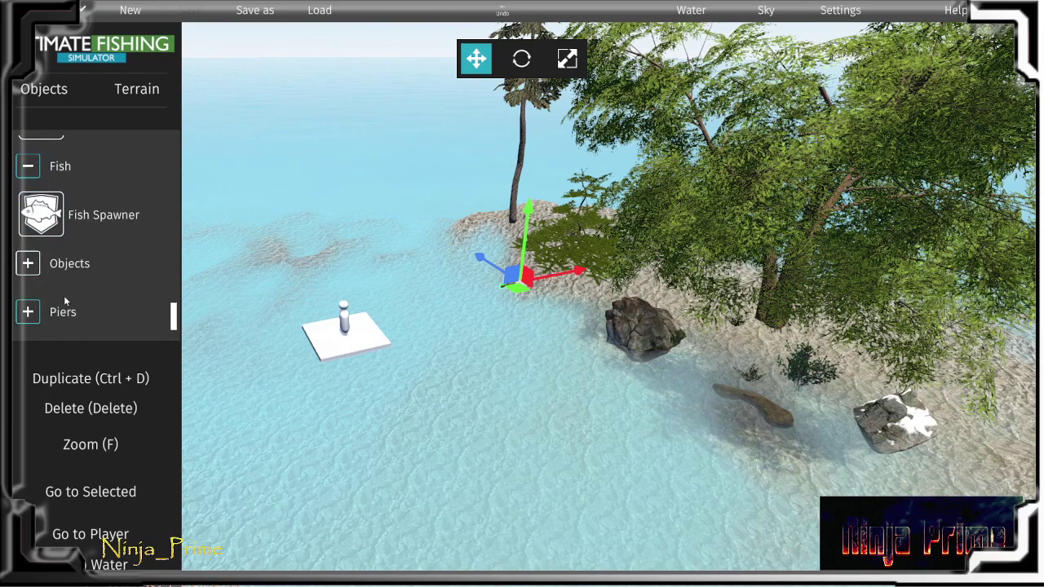
- Place a Fish Spawner in the shallow water with Fish Amount 4, then deselect it
click(29, 263)
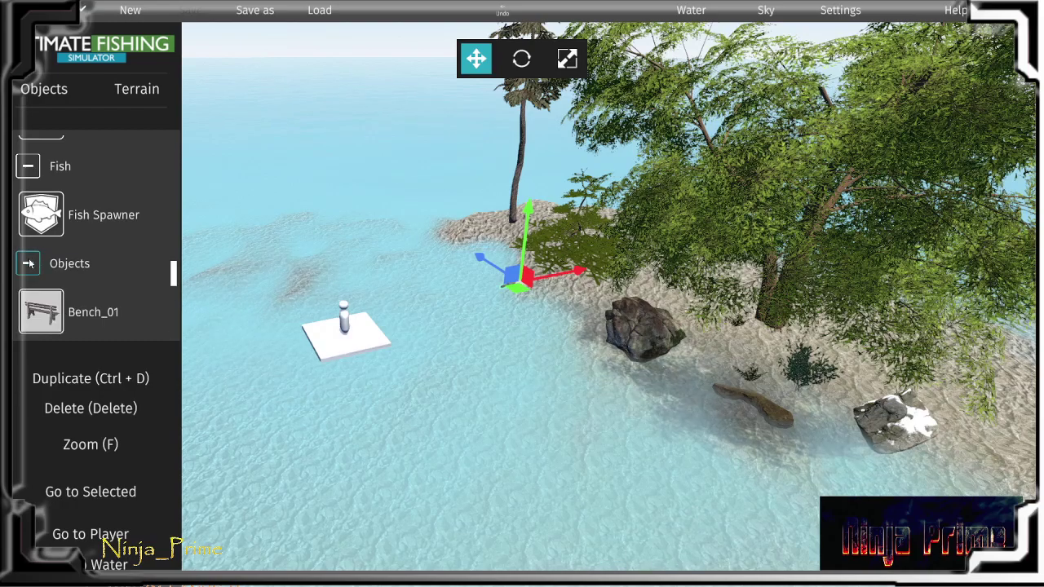
mouse_move(56, 236)
mouse_down()
mouse_move(512, 380)
mouse_move(434, 426)
mouse_up()
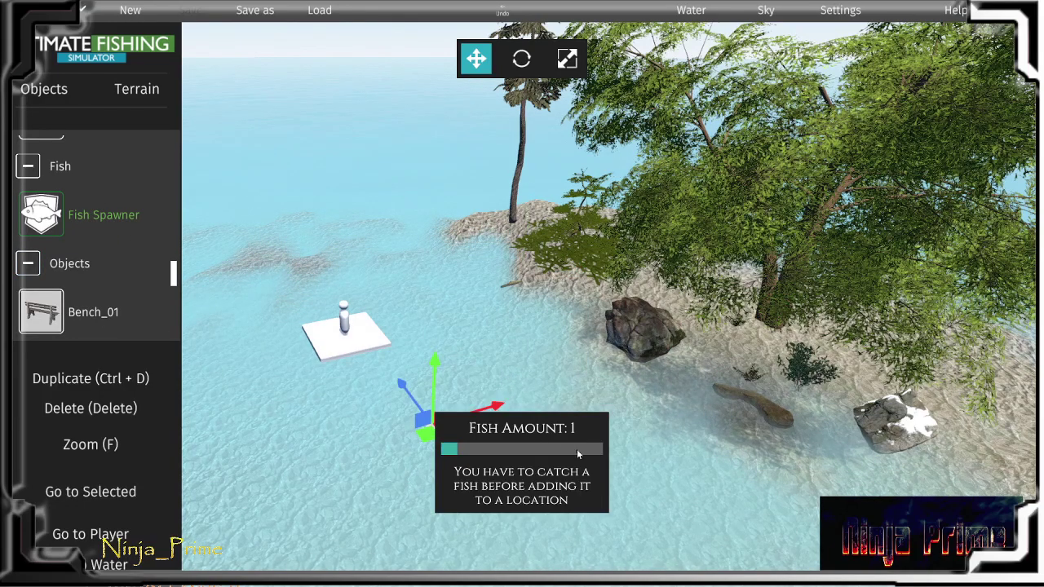
click(485, 448)
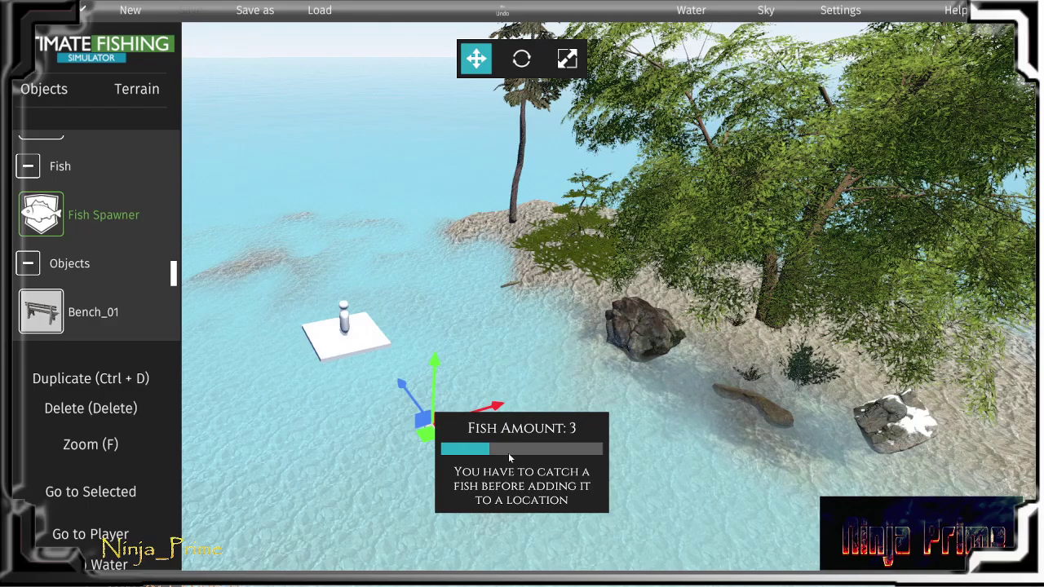
click(506, 448)
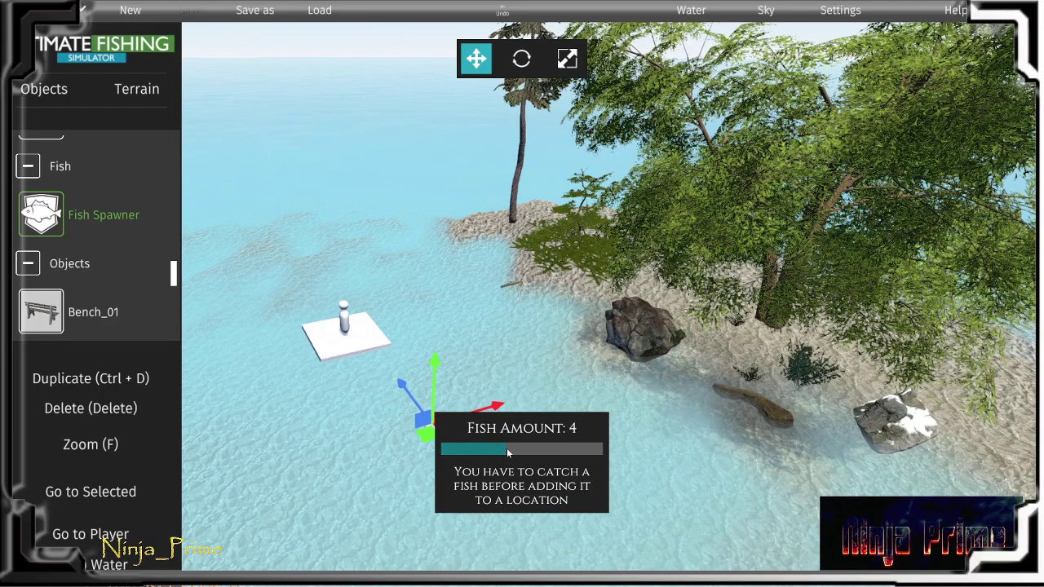
click(674, 506)
scroll(488, 319, down, 3)
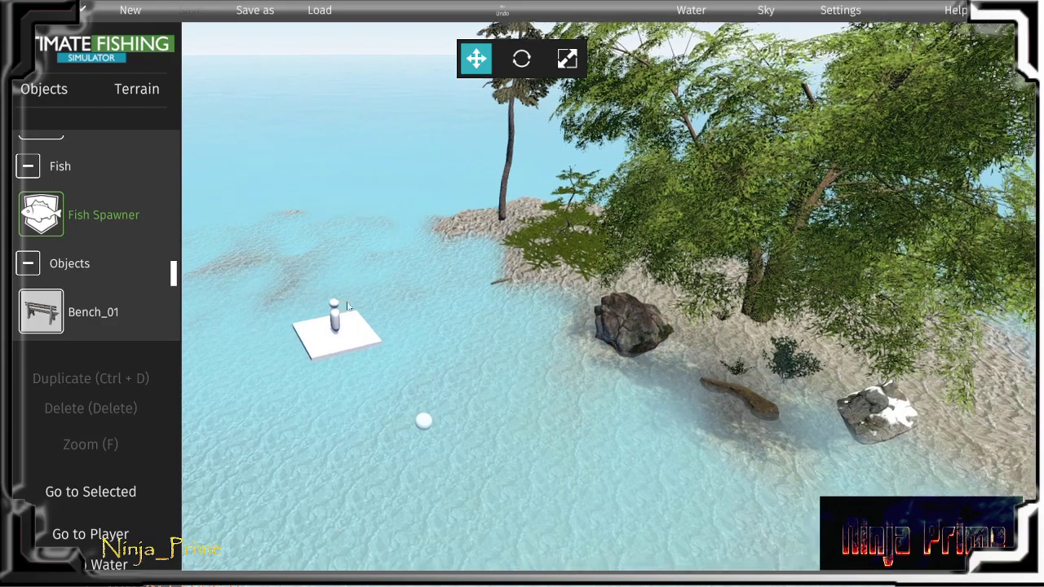
- Scroll the Objects list past benches and beach chairs down to the Table entries
scroll(326, 362, down, 3)
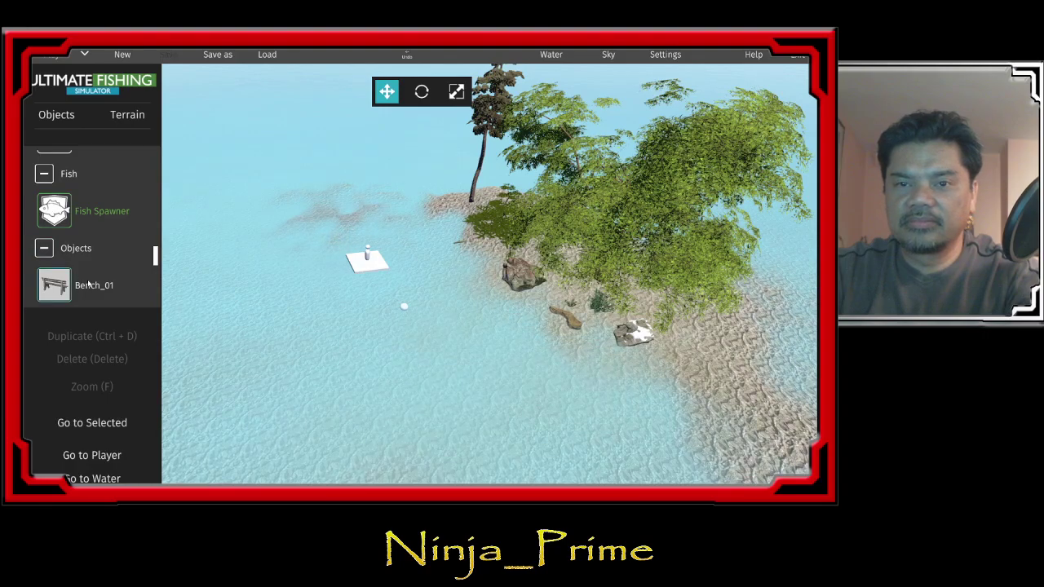
scroll(55, 287, down, 1)
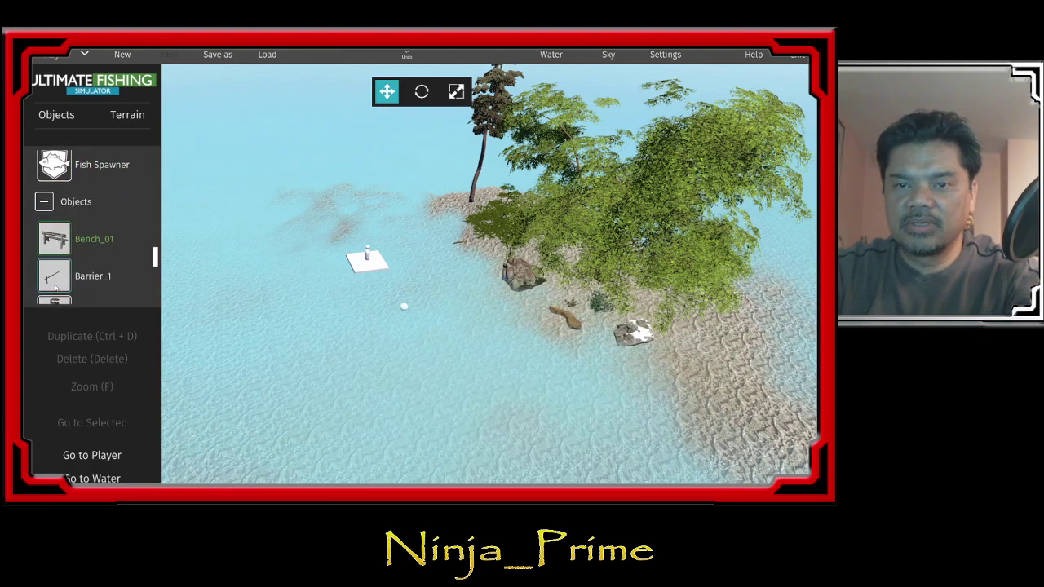
scroll(56, 287, down, 1)
scroll(55, 287, down, 1)
scroll(56, 287, down, 1)
scroll(55, 287, down, 1)
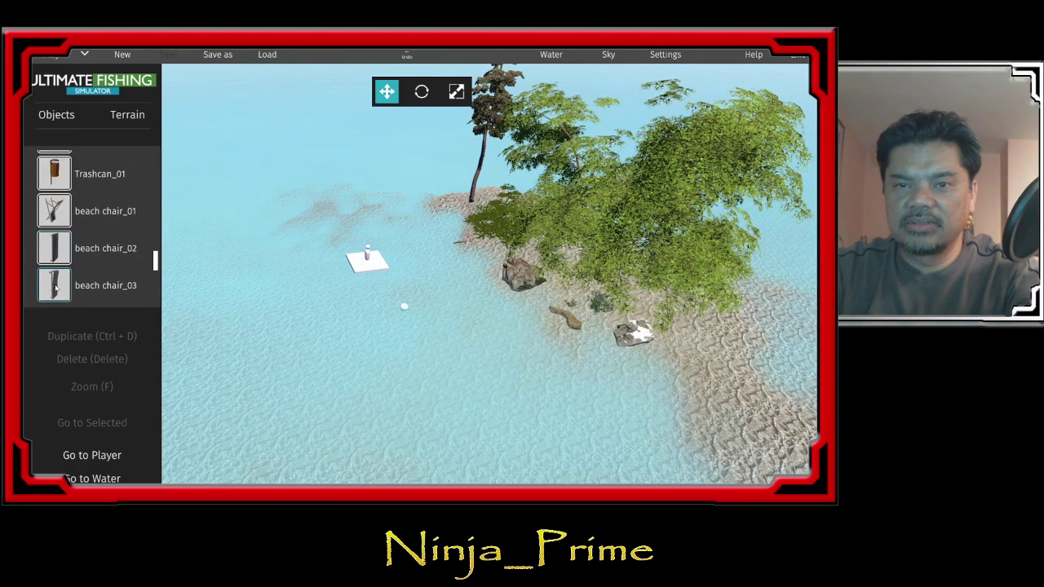
scroll(55, 287, down, 2)
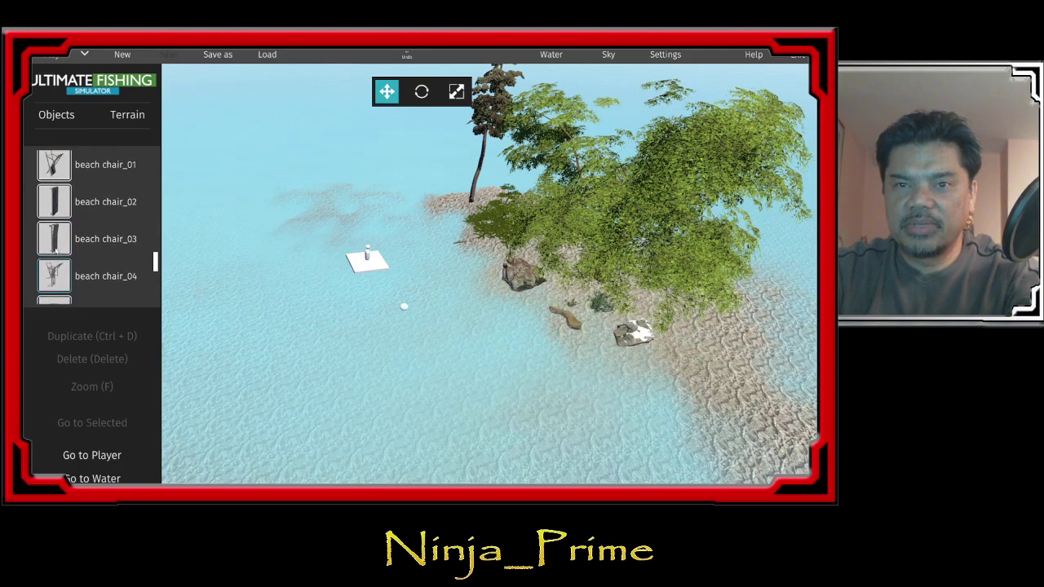
scroll(78, 265, down, 1)
scroll(77, 269, down, 1)
scroll(76, 271, down, 1)
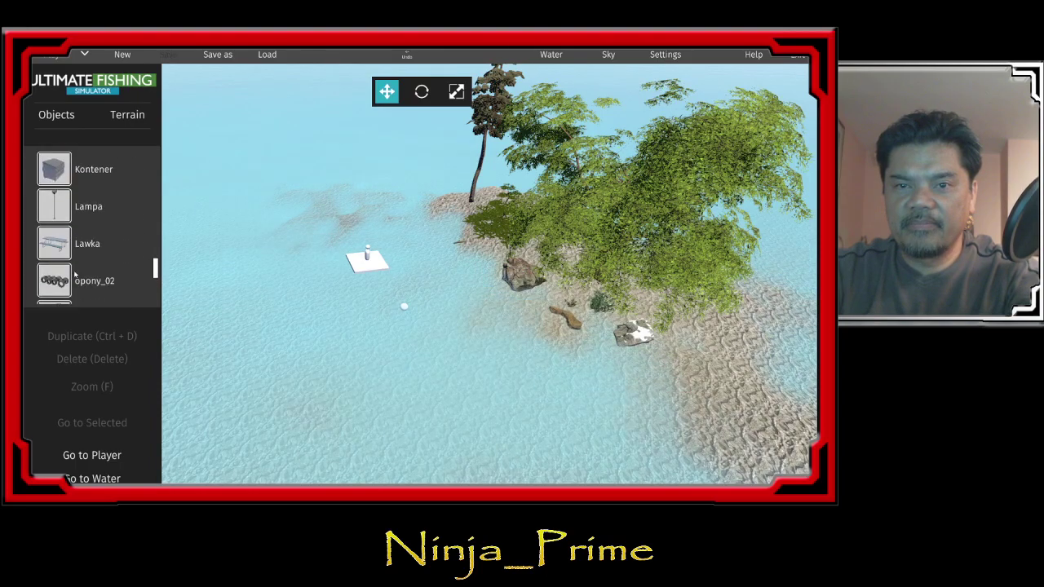
scroll(75, 275, down, 1)
scroll(74, 275, down, 3)
scroll(74, 276, down, 3)
scroll(75, 276, down, 3)
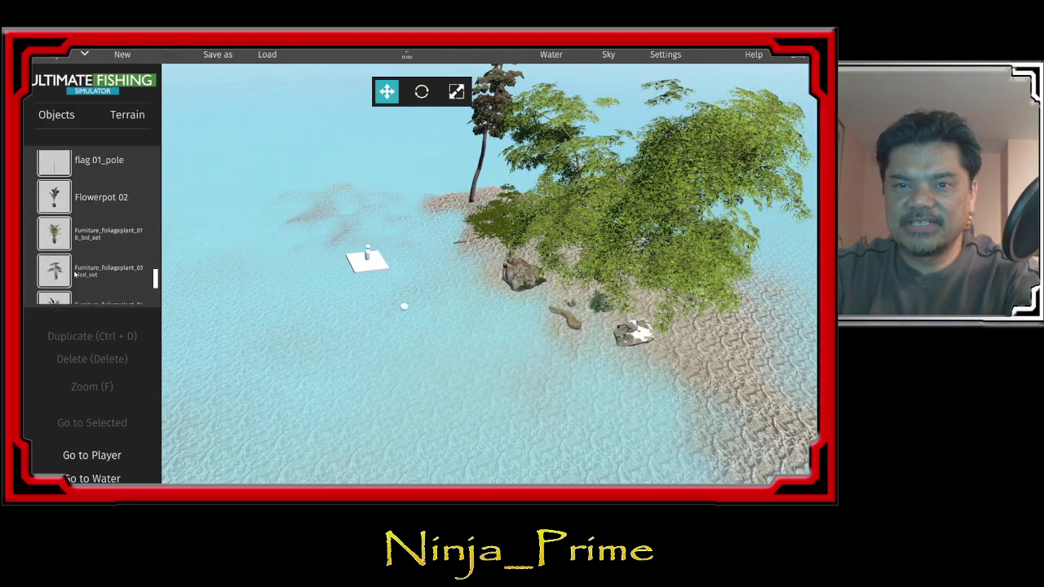
scroll(74, 277, down, 3)
scroll(74, 275, down, 3)
scroll(74, 275, down, 3)
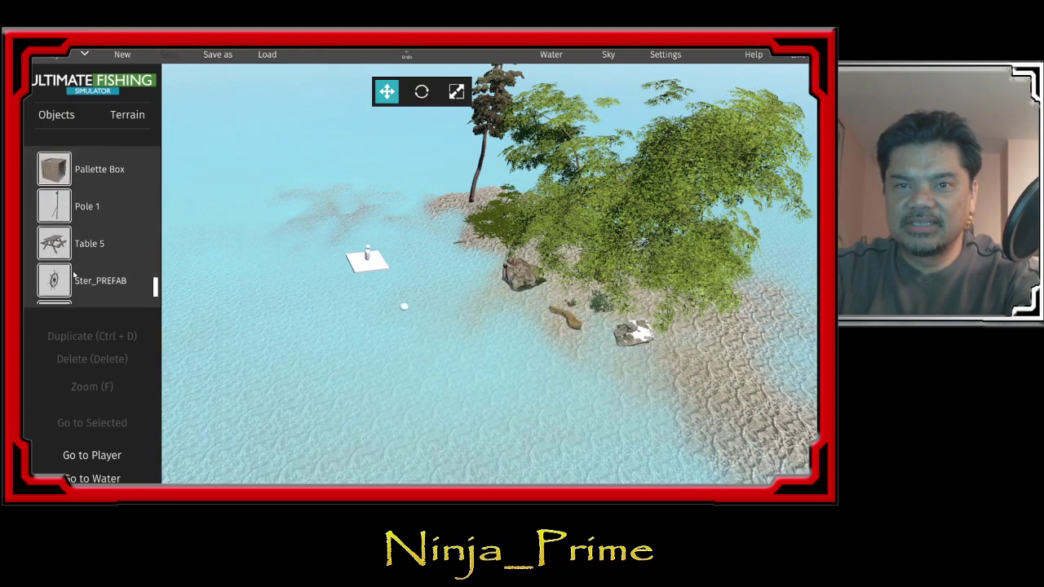
scroll(74, 276, down, 3)
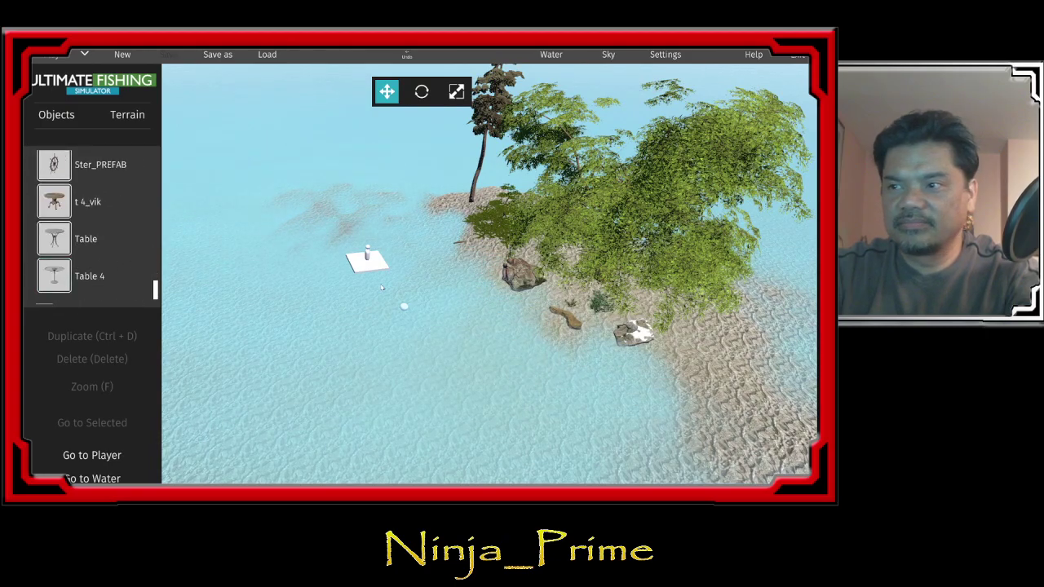
- Set a Table on the island sand beside the white rock and deselect it
mouse_move(326, 245)
right_down()
mouse_move(368, 211)
mouse_move(546, 202)
mouse_move(142, 189)
right_up()
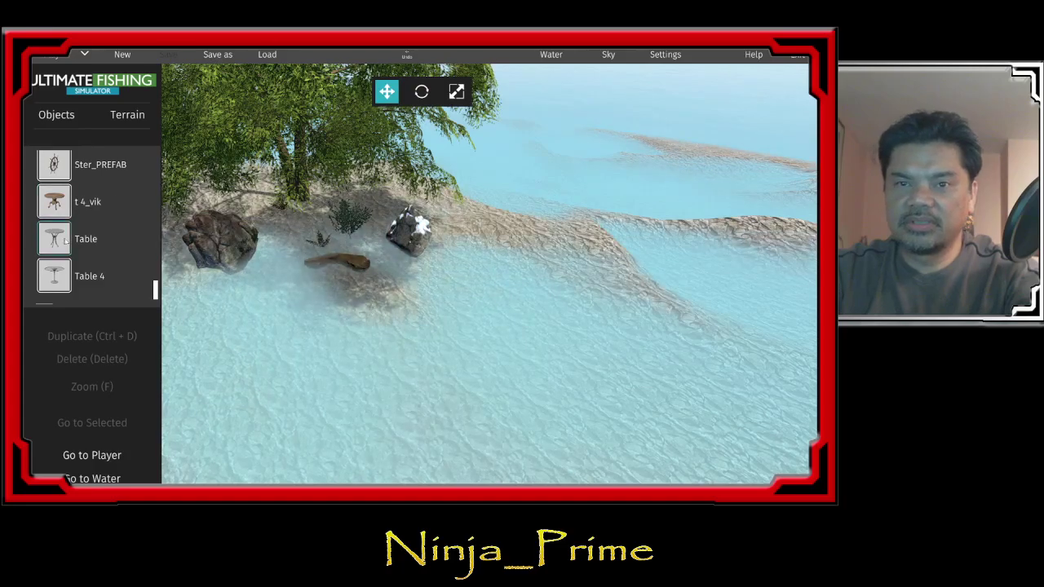
mouse_move(137, 235)
mouse_down()
mouse_move(496, 235)
mouse_move(457, 226)
mouse_up()
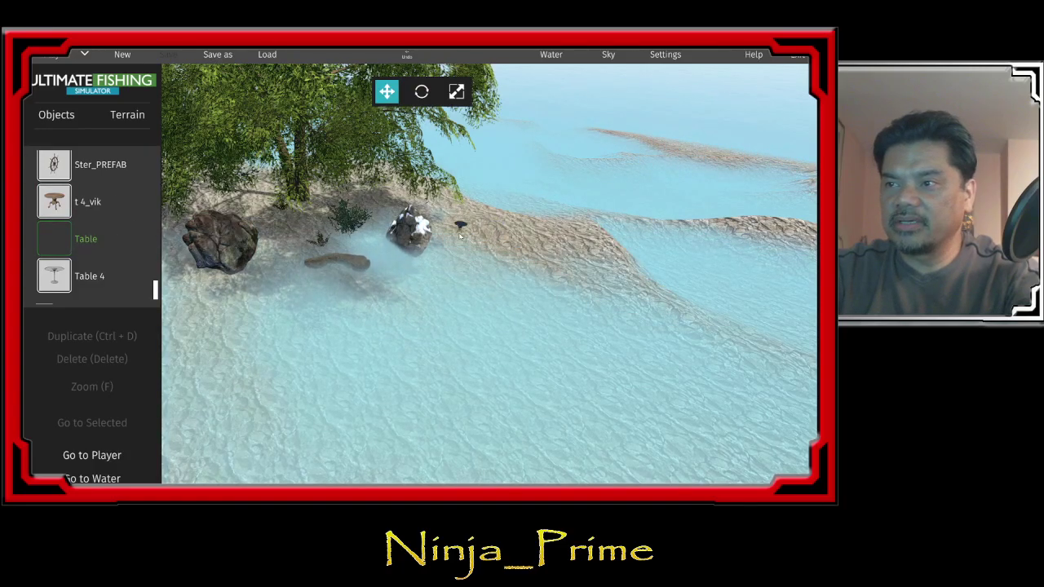
right_drag(456, 227, 414, 304)
click(452, 270)
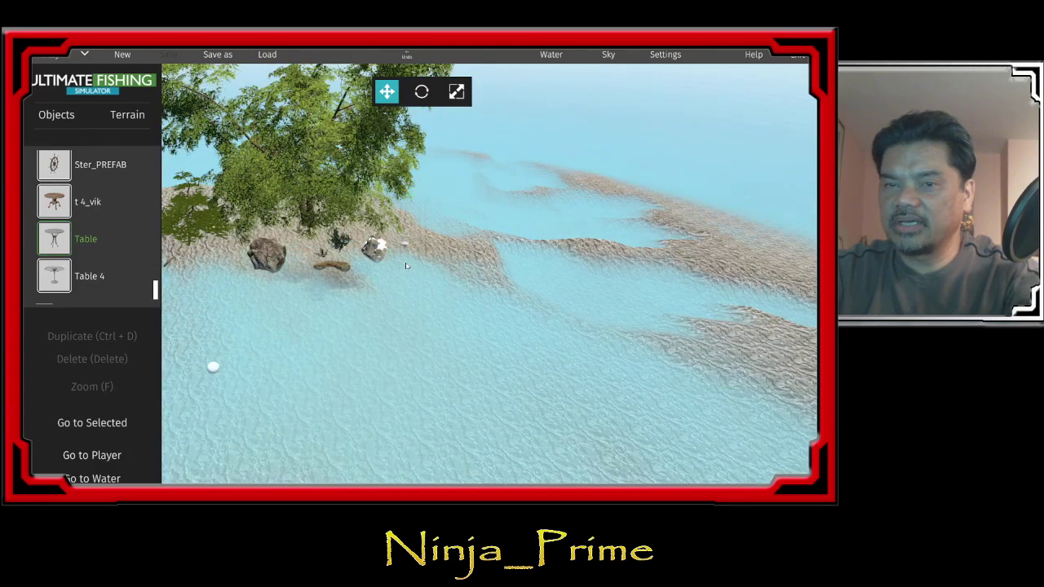
right_drag(453, 271, 397, 243)
- Switch terrain editing to Paint mode and add the green grass texture
click(134, 116)
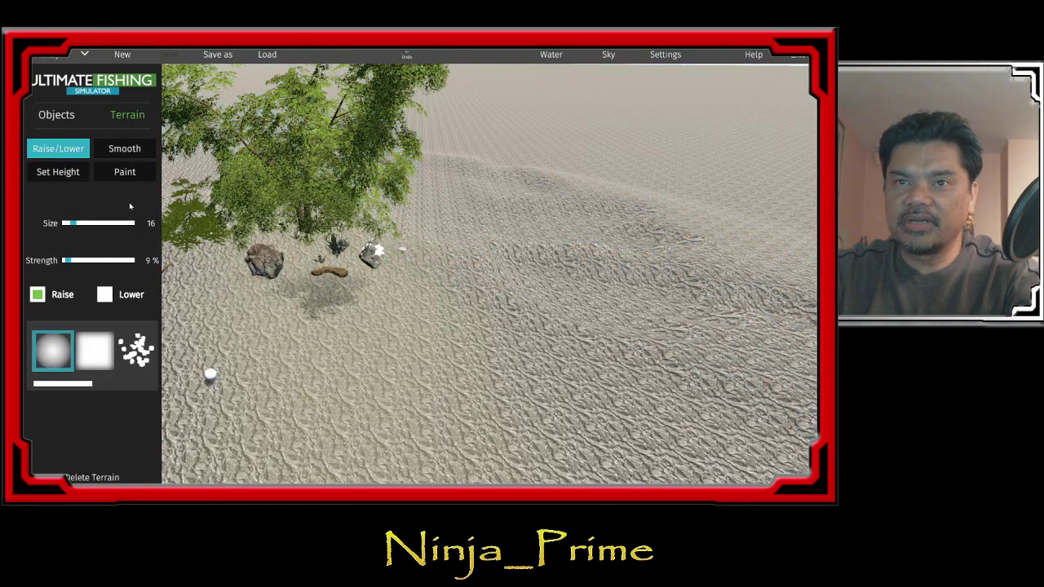
click(125, 171)
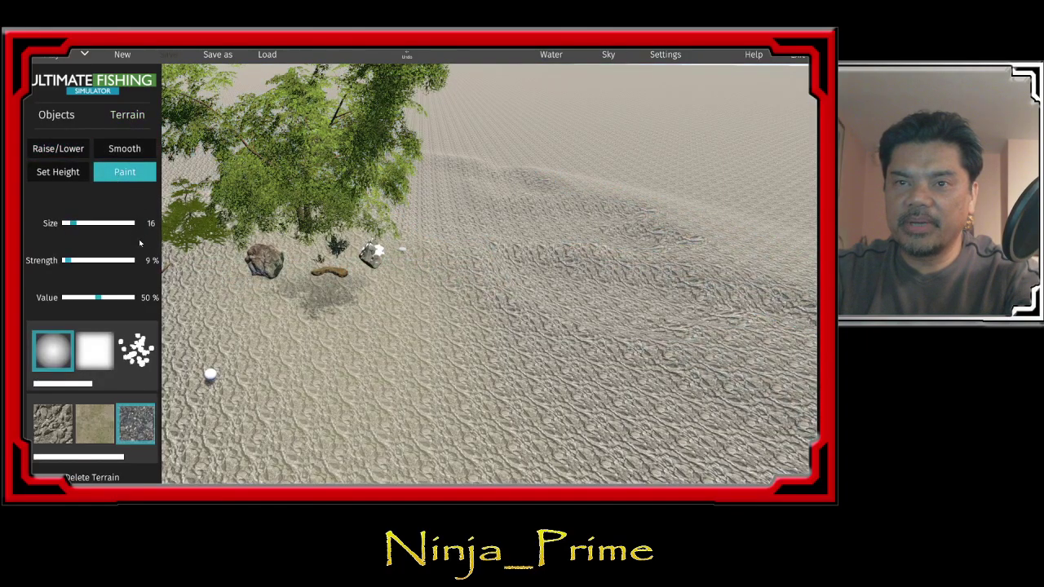
scroll(132, 429, down, 2)
click(132, 424)
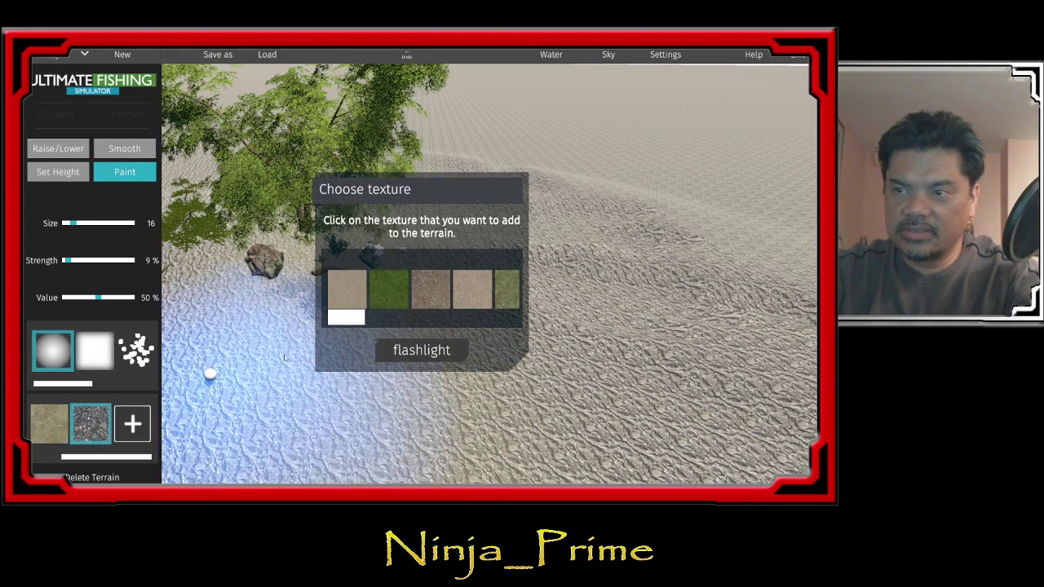
click(389, 289)
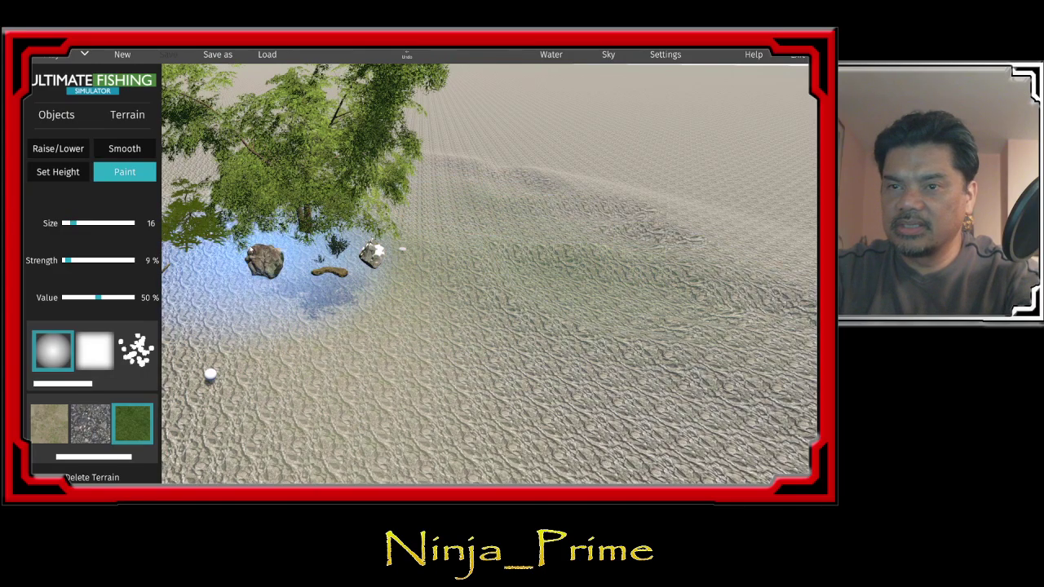
- Choose the solid round brush for painting the grass
right_drag(281, 262, 347, 247)
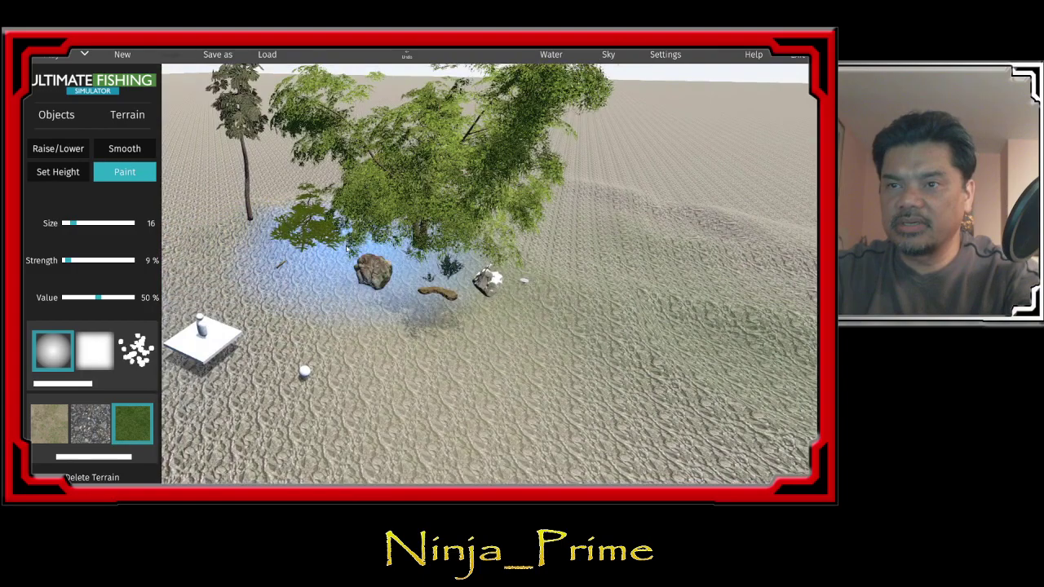
right_drag(292, 242, 284, 248)
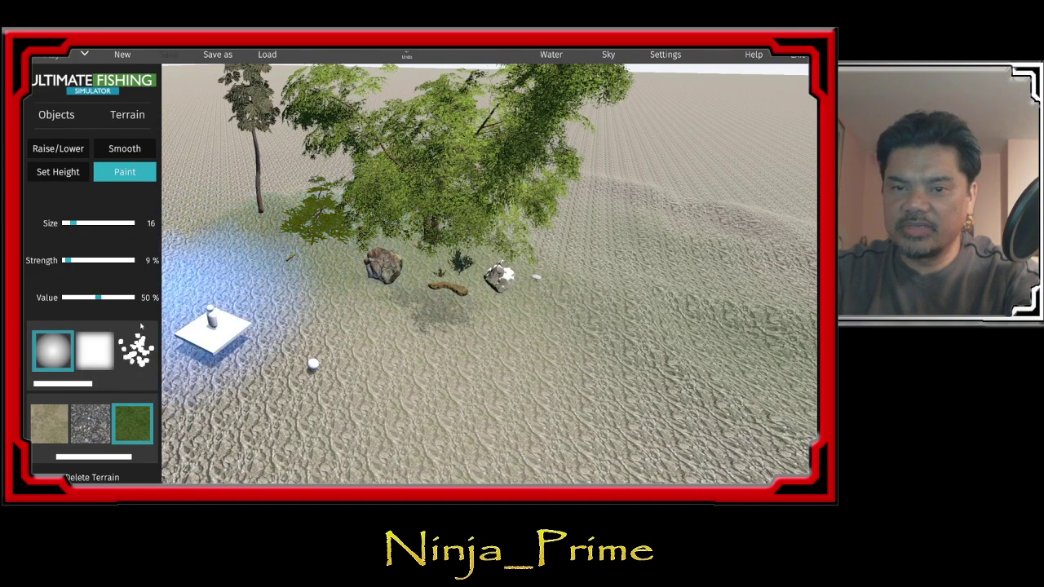
drag(94, 389, 139, 392)
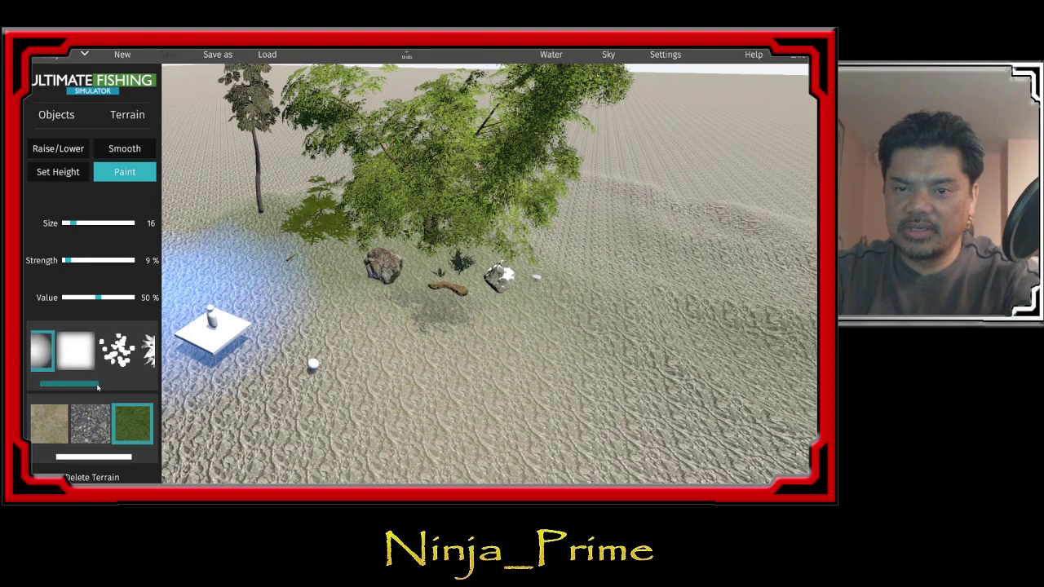
click(107, 357)
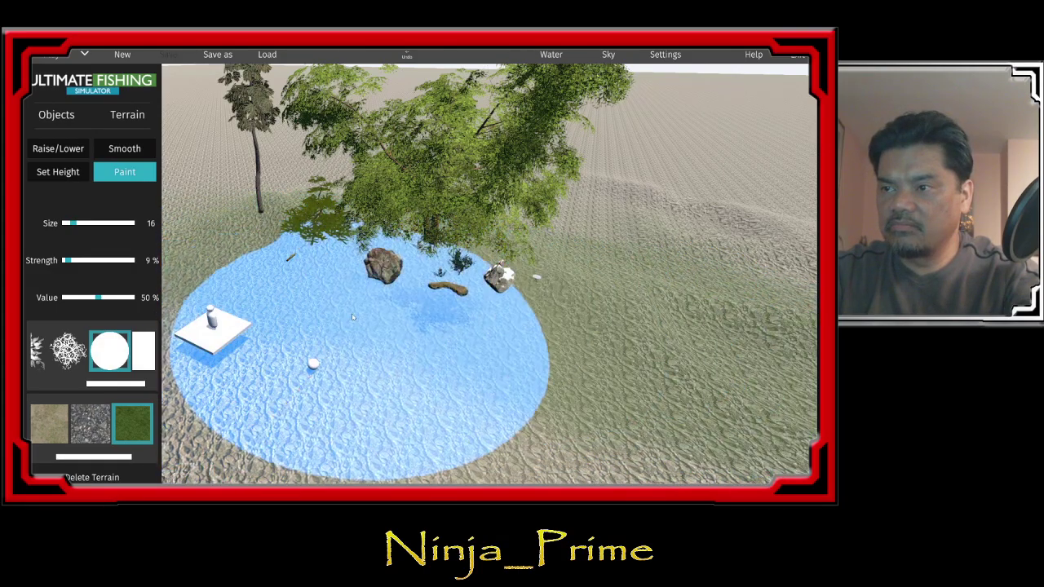
scroll(326, 285, down, 5)
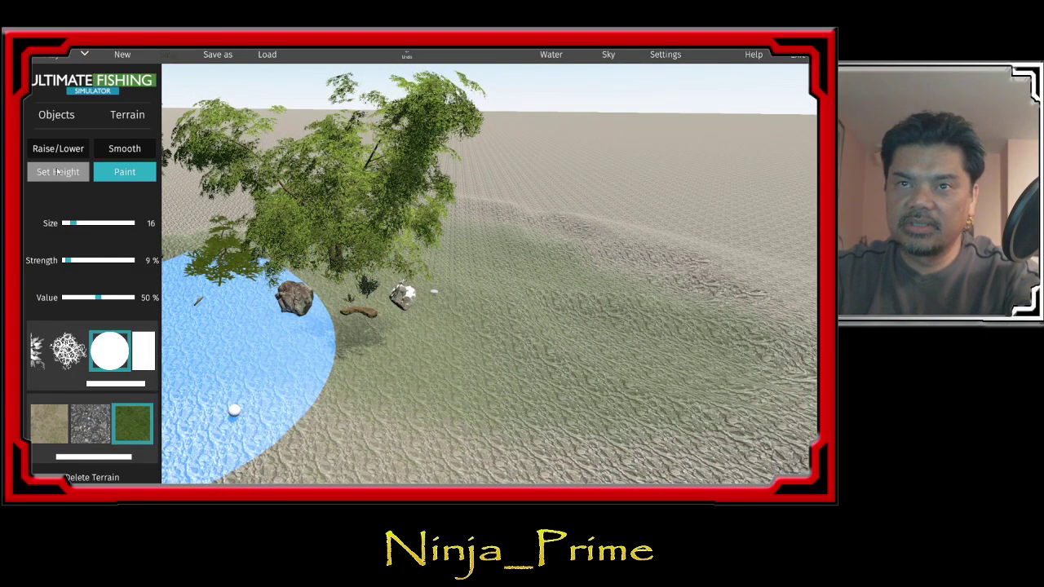
- Leave Paint mode and show Water settings with wave direction 86° and strength 41%
click(59, 116)
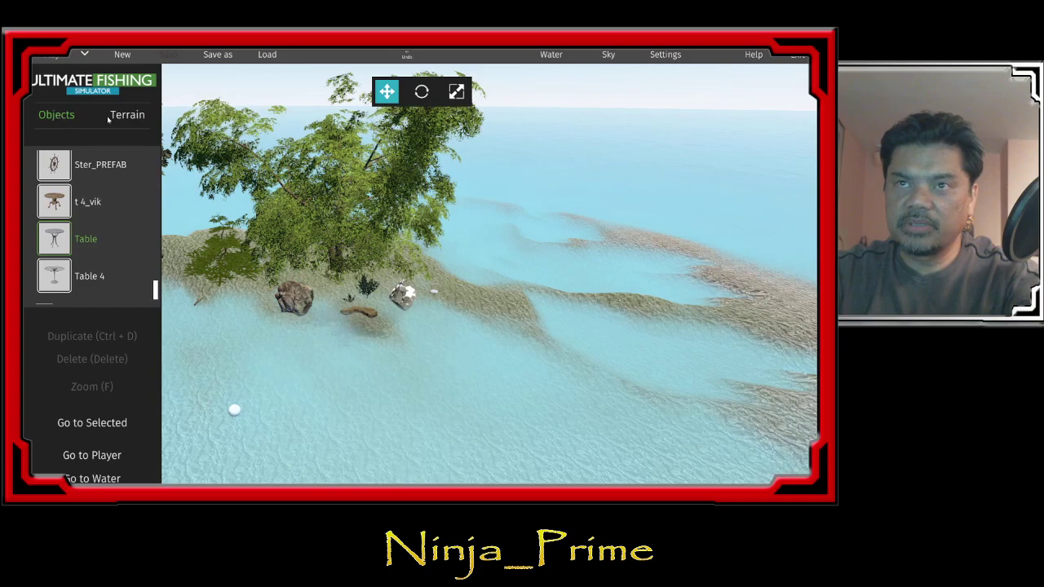
click(132, 120)
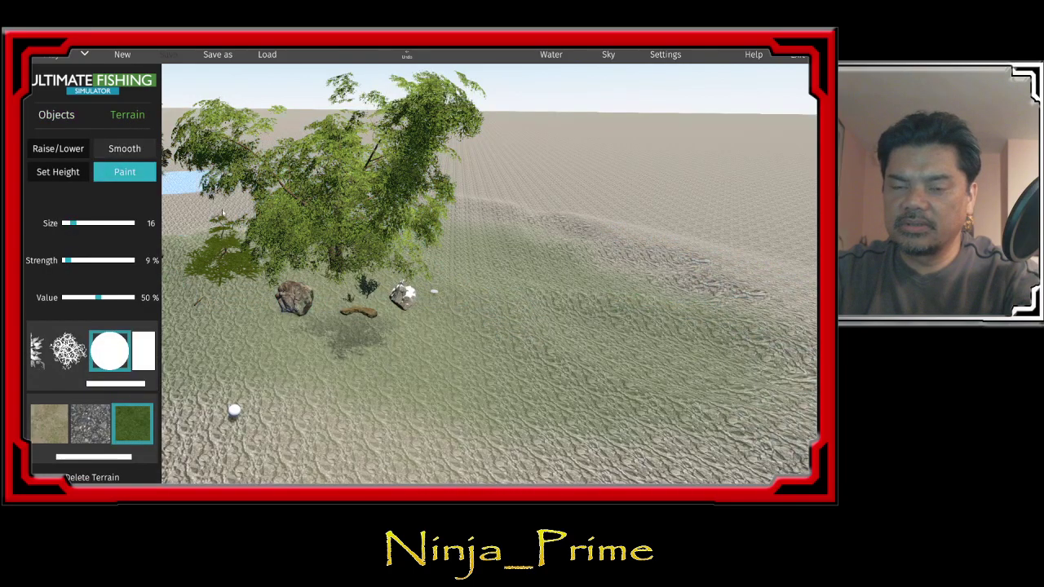
right_drag(306, 330, 306, 330)
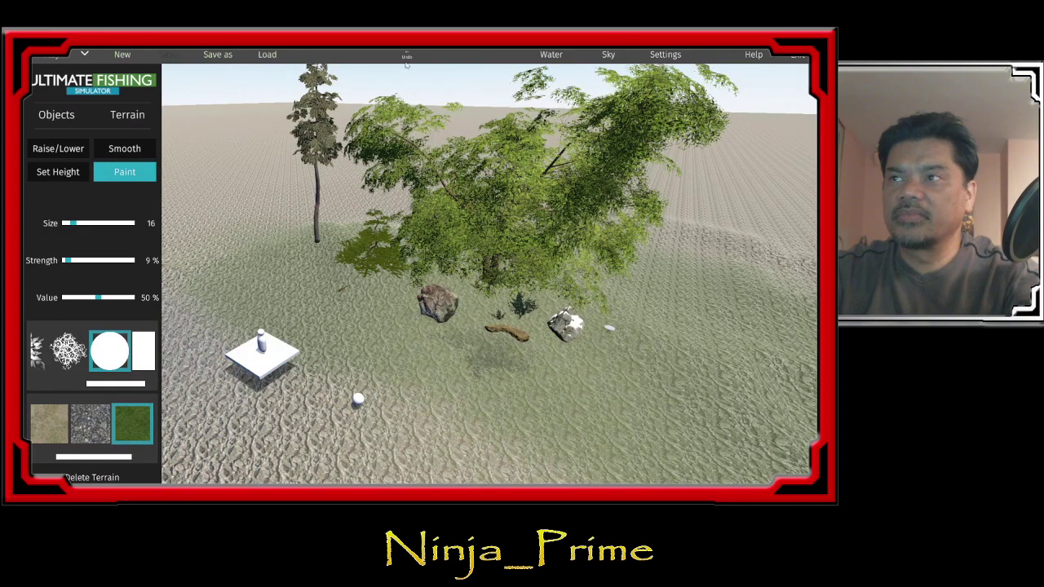
click(551, 55)
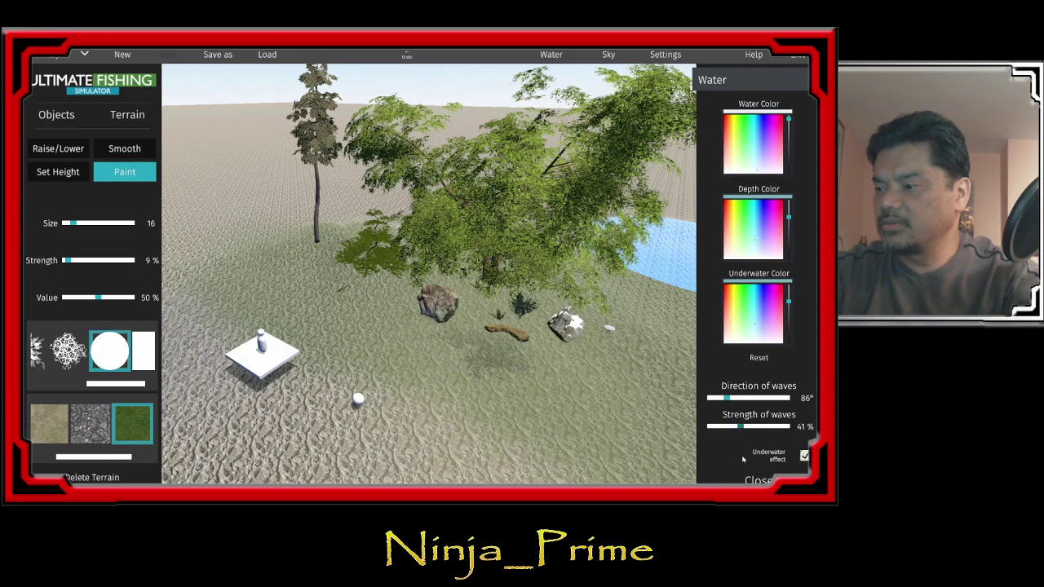
- Set Sky colour R 386, G 651, B 516 and altitude 0.11
click(609, 55)
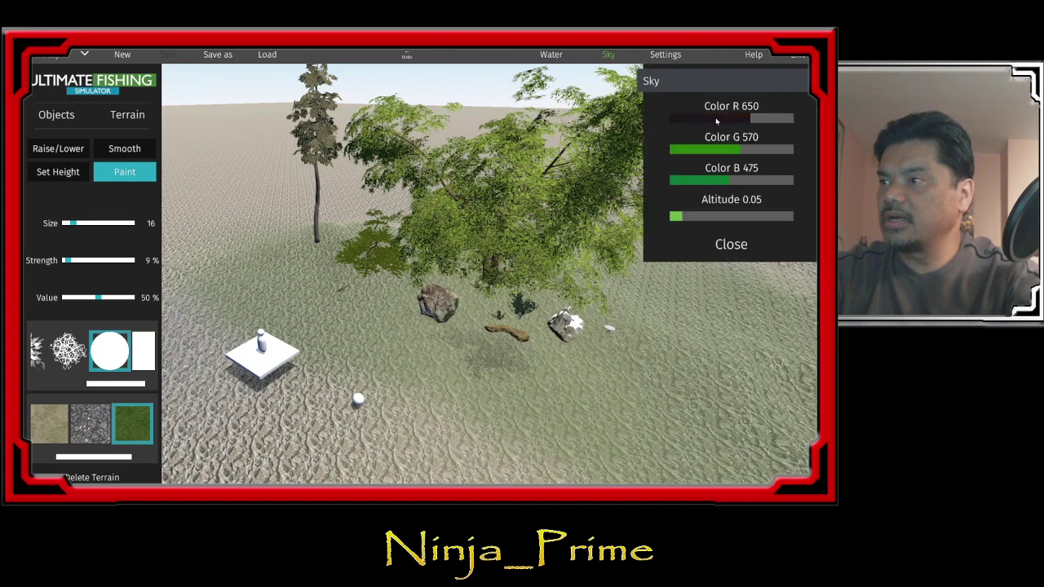
mouse_move(489, 244)
right_down()
mouse_move(335, 234)
mouse_move(380, 106)
right_up()
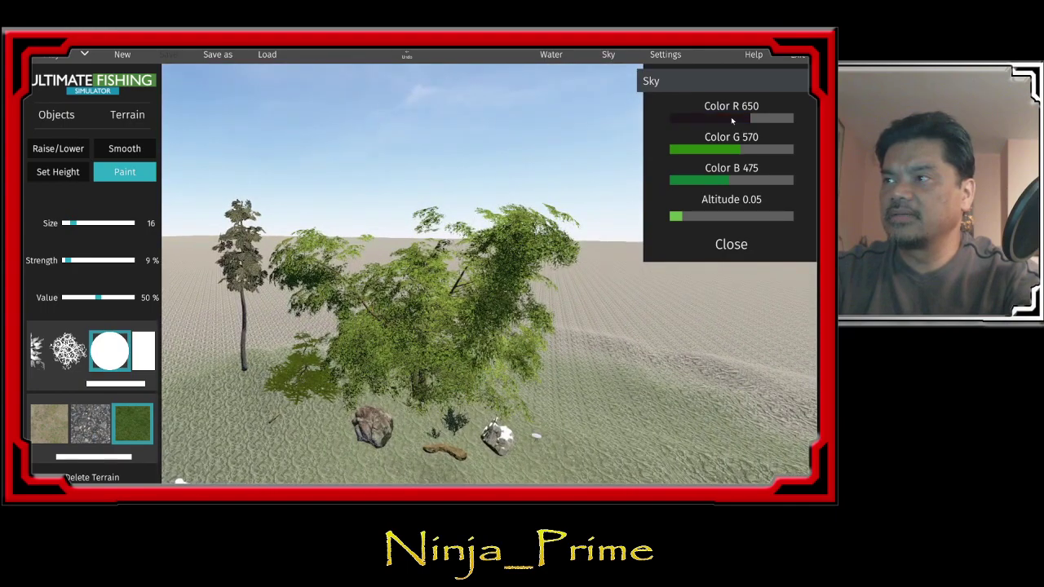
drag(732, 120, 708, 118)
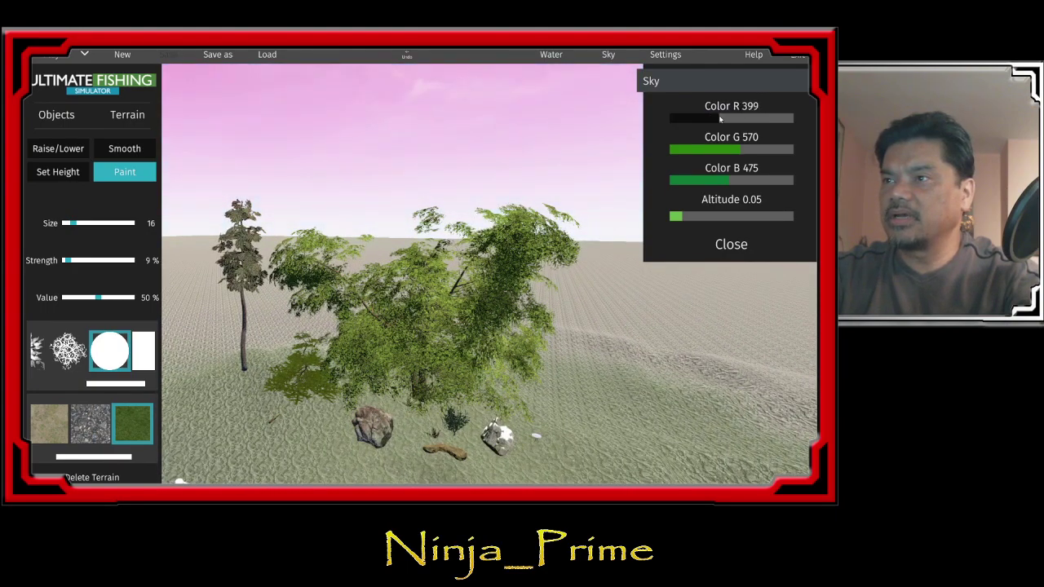
right_drag(514, 265, 505, 184)
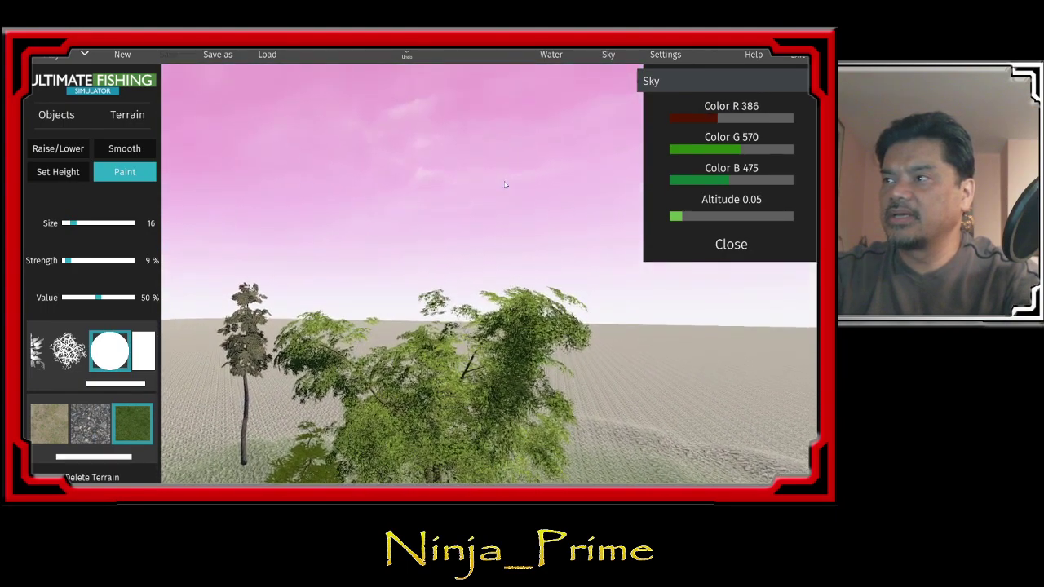
mouse_move(729, 155)
mouse_down()
mouse_move(716, 150)
mouse_move(751, 150)
mouse_up()
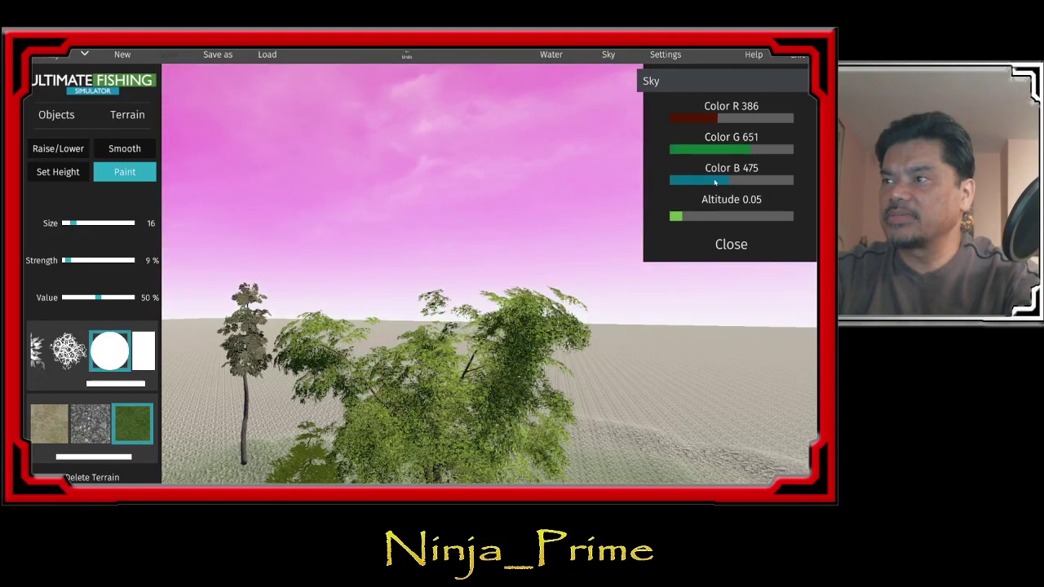
drag(714, 182, 726, 183)
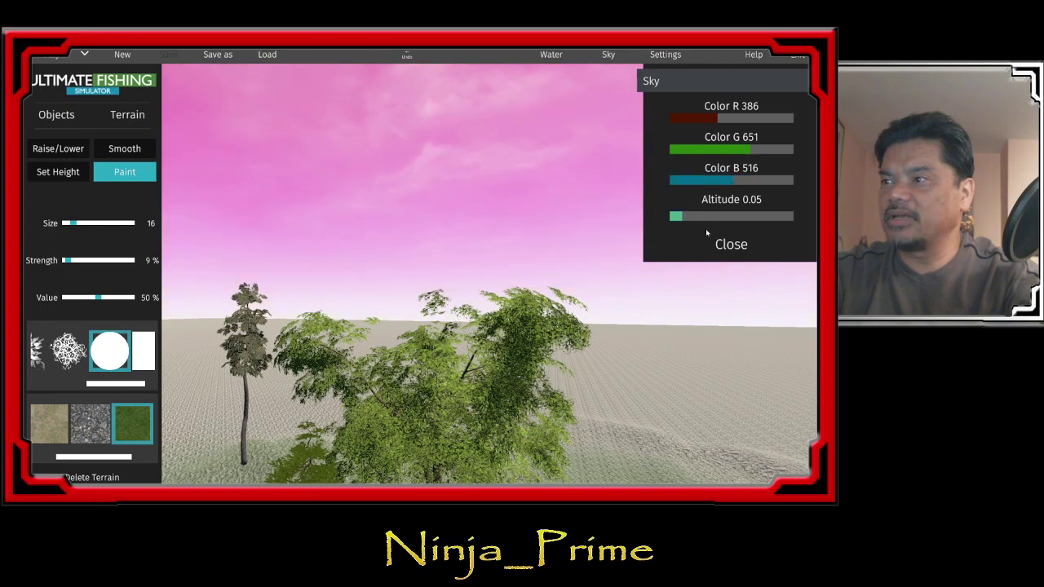
drag(675, 218, 698, 221)
right_drag(499, 360, 385, 465)
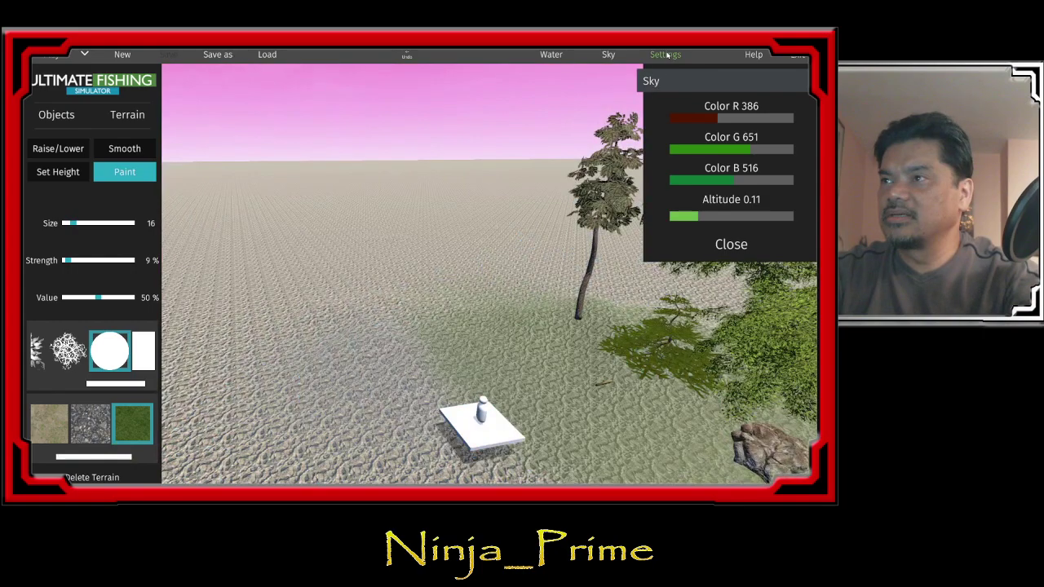
- Open and close Settings, then attempt to play, triggering the Unsaved changes warning
click(667, 54)
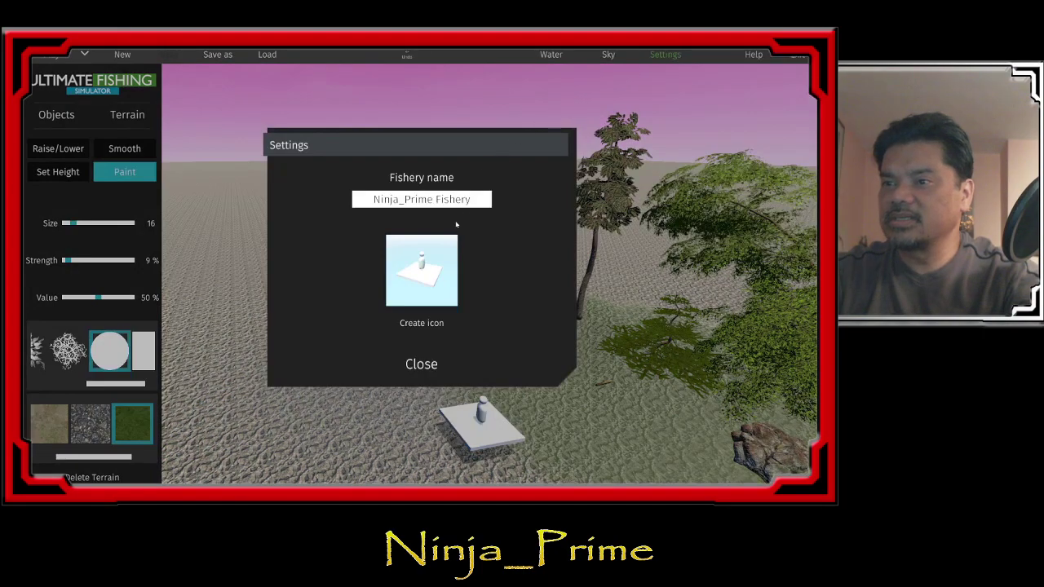
click(419, 365)
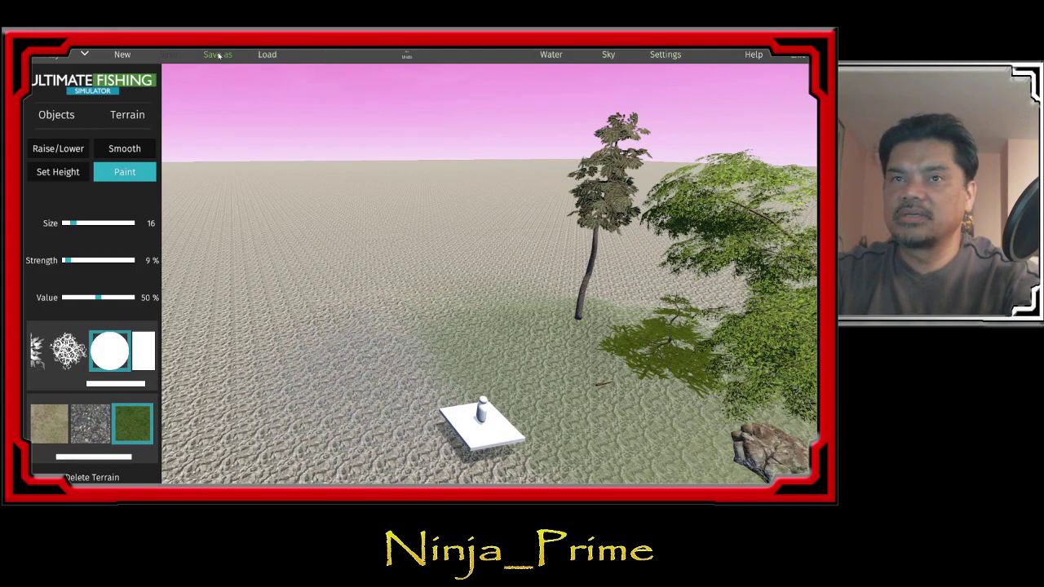
click(54, 59)
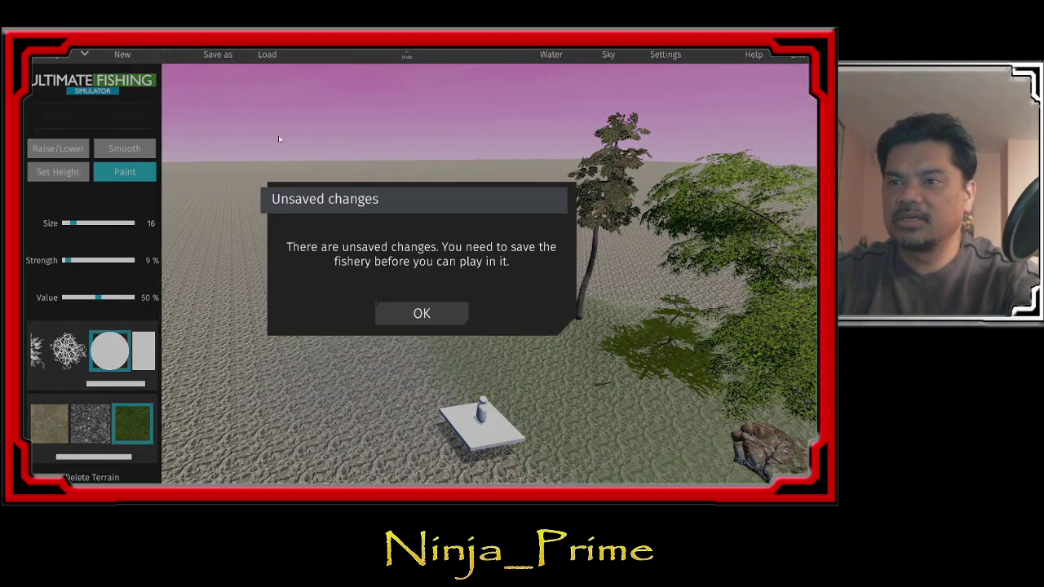
- Save the fishery as MyFirstFishery and acknowledge the Level saved confirmation
click(440, 323)
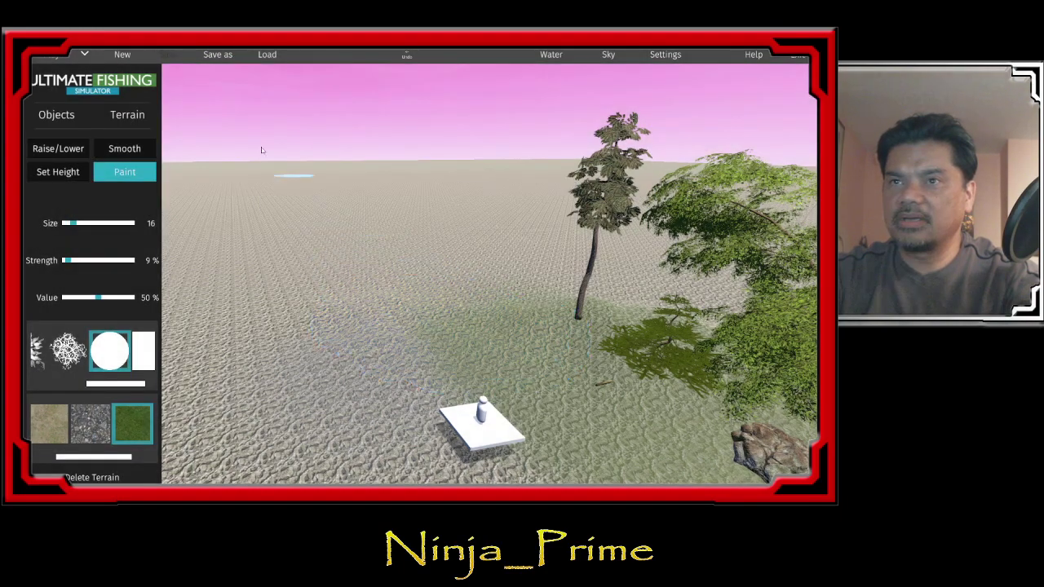
click(222, 60)
click(396, 166)
text(MyFirstFish)
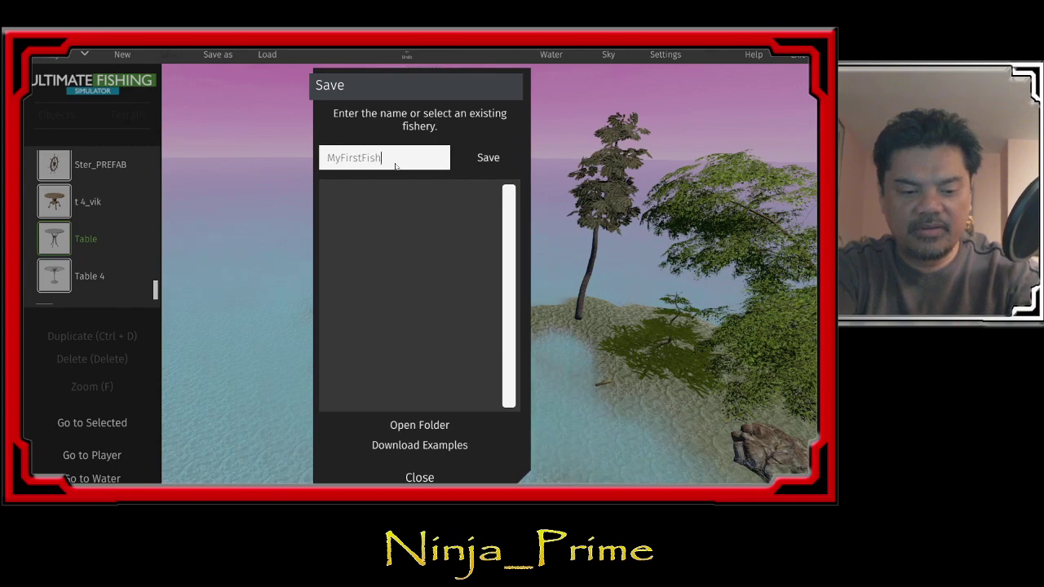
text(ery)
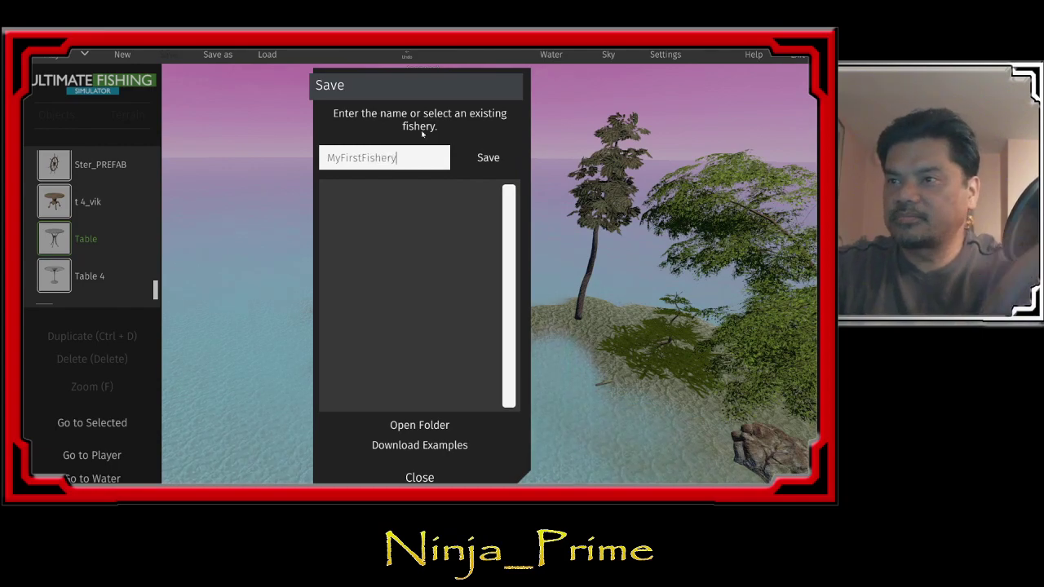
click(489, 158)
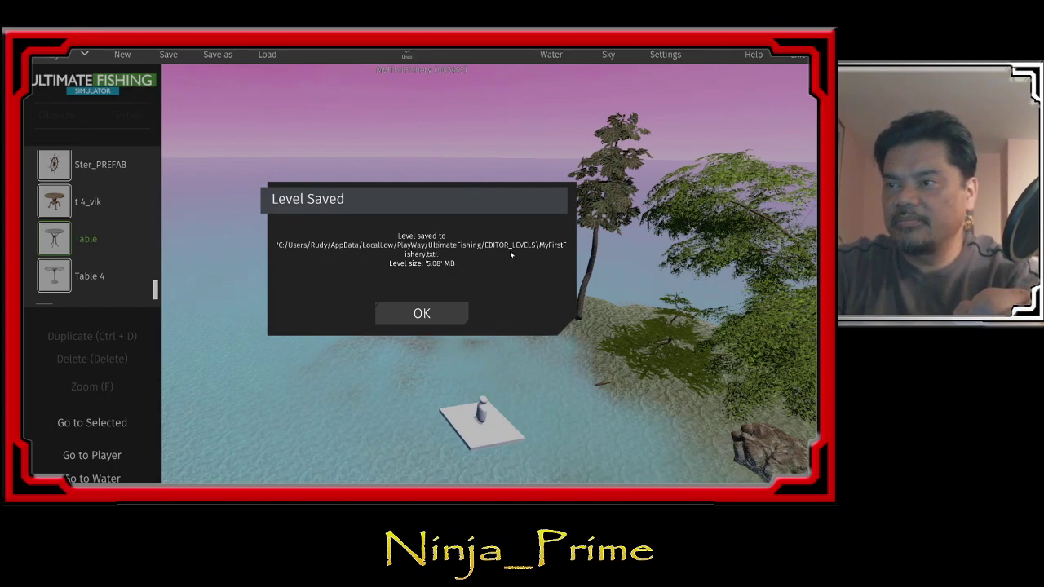
click(430, 314)
click(430, 314)
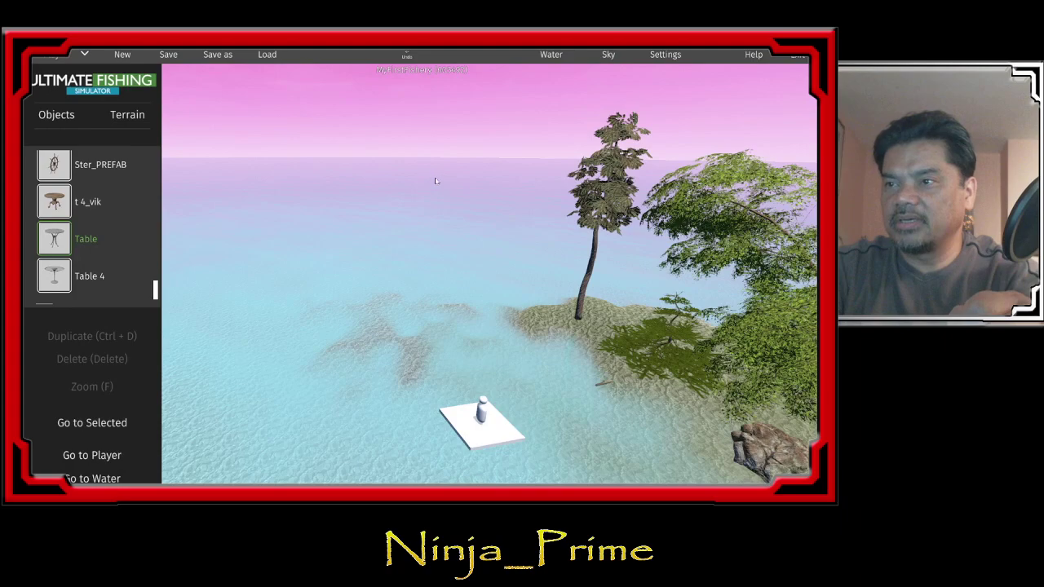
- Turn the view toward the island and open then close the fishery Settings
right_drag(560, 169, 700, 93)
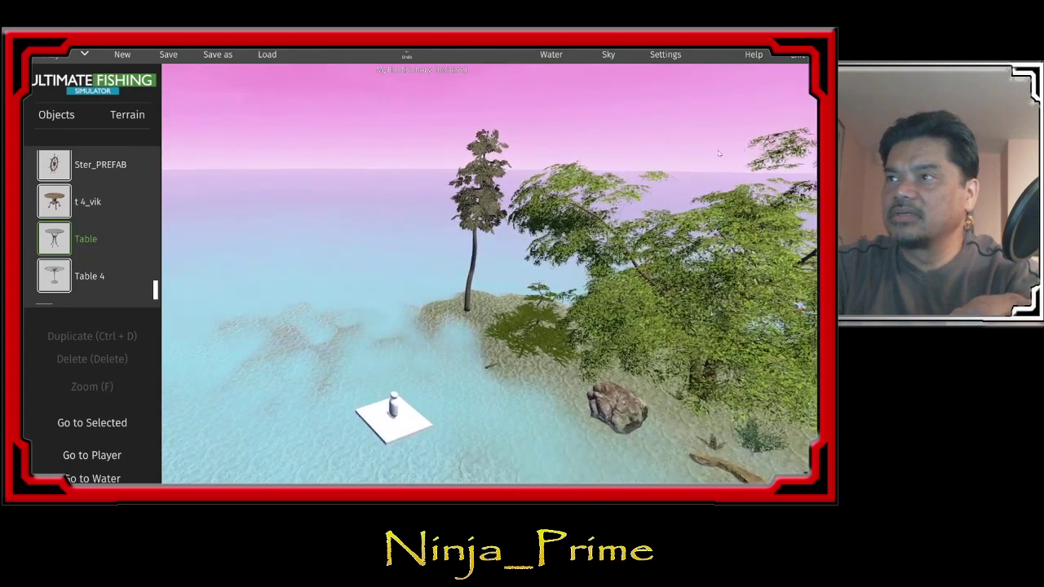
click(665, 54)
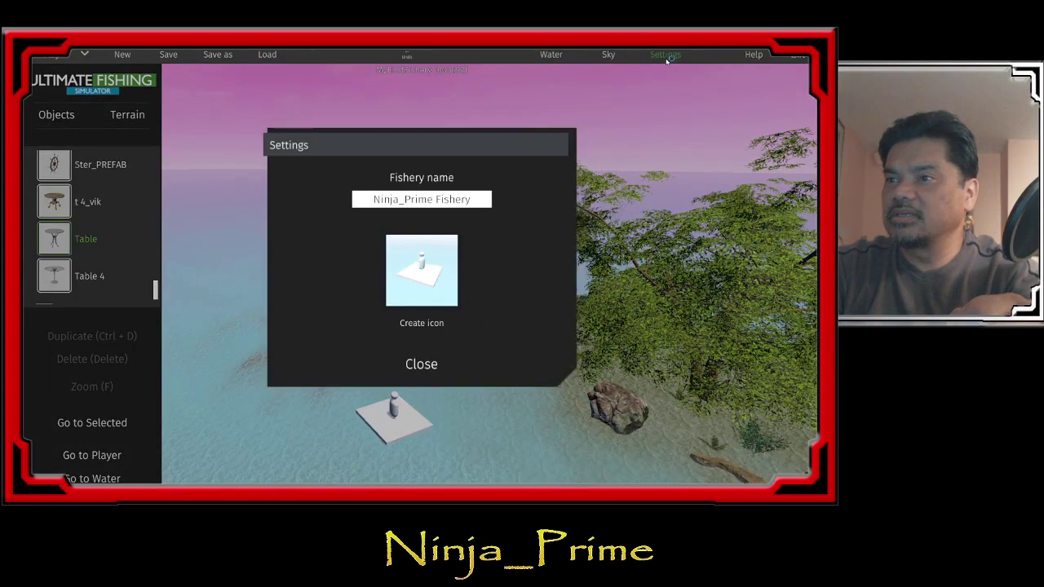
click(419, 364)
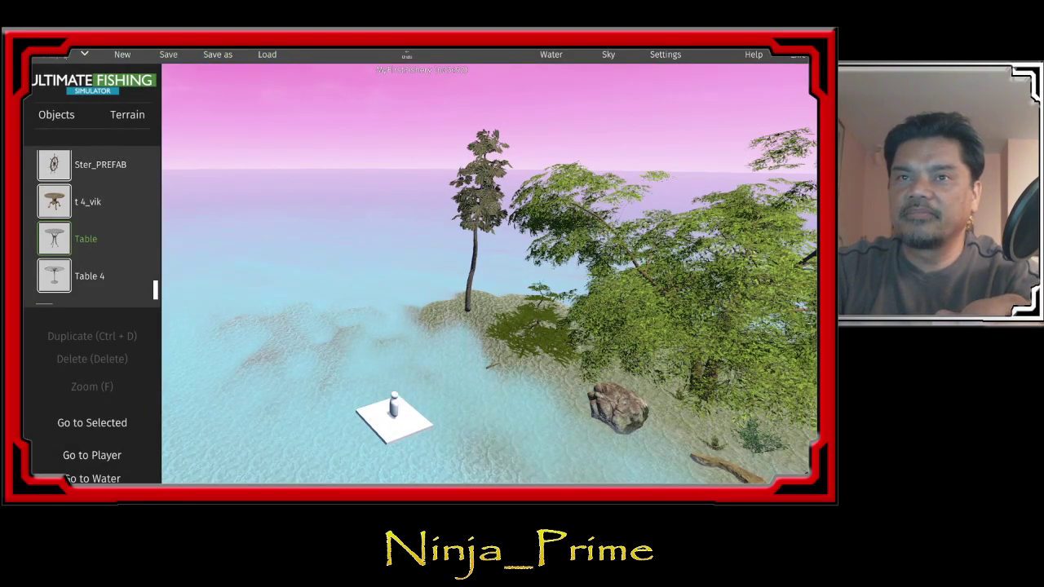
- Keep Local play mode and launch MyFirstFishery in the game
click(84, 54)
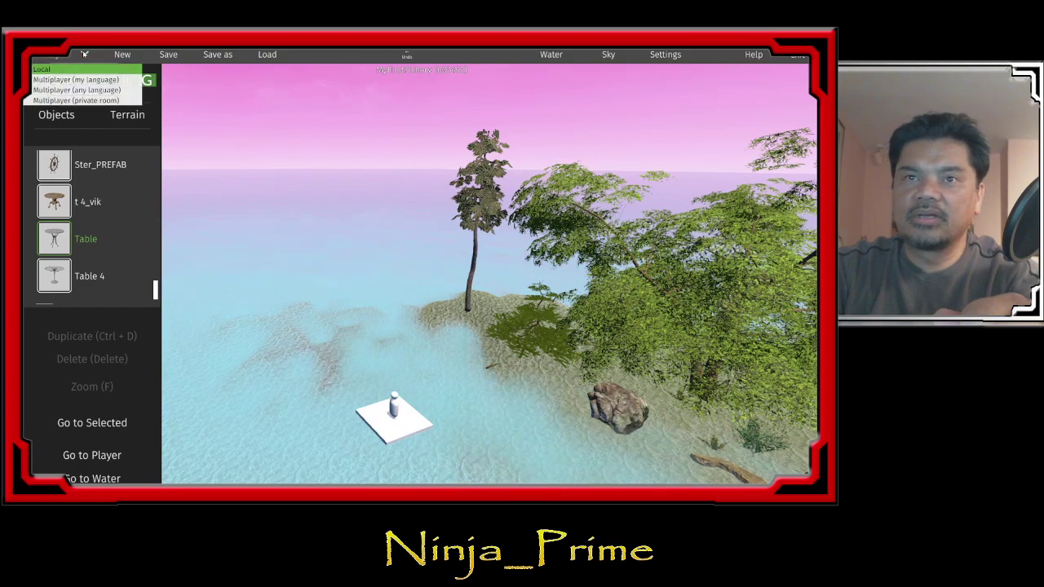
click(84, 54)
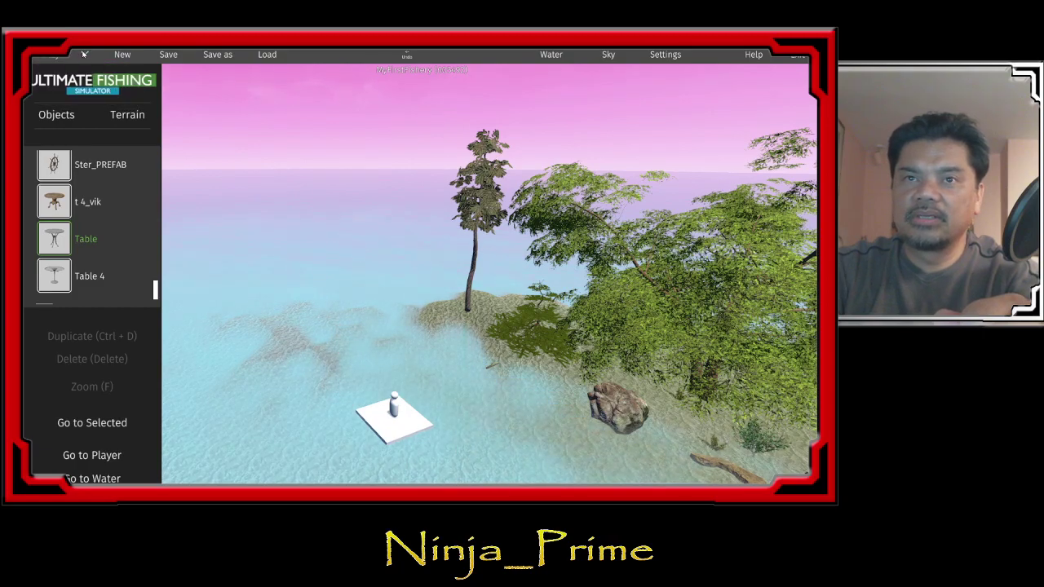
click(53, 59)
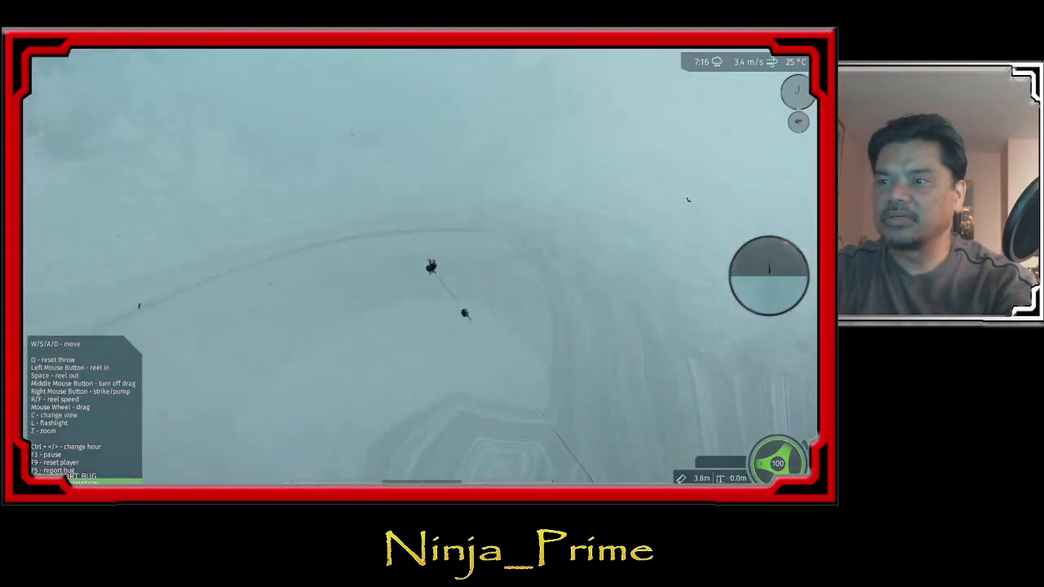
- Cast from the boat and follow the lure underwater to the rocky seabed
key(c)
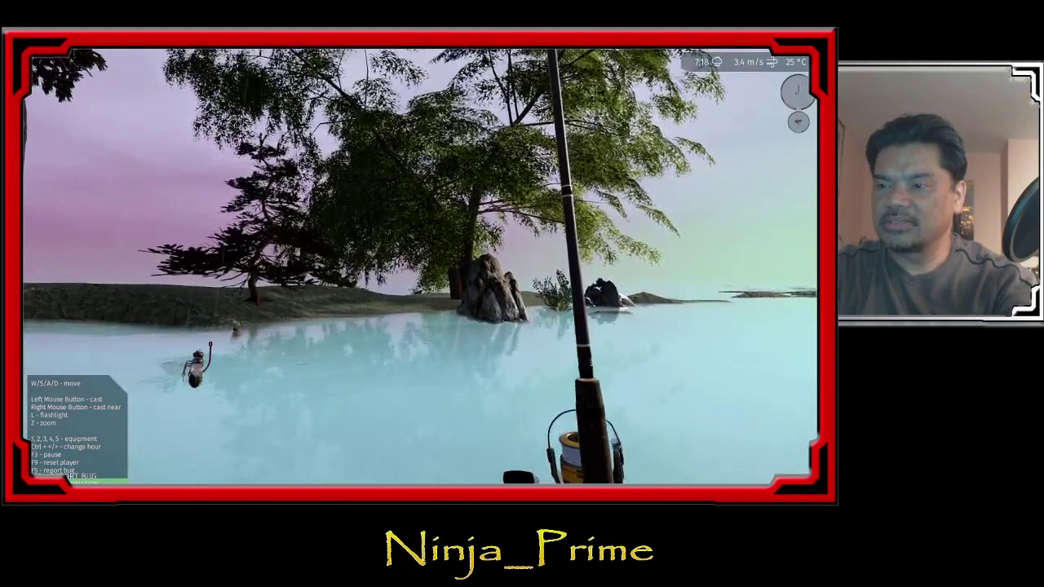
click(420, 266)
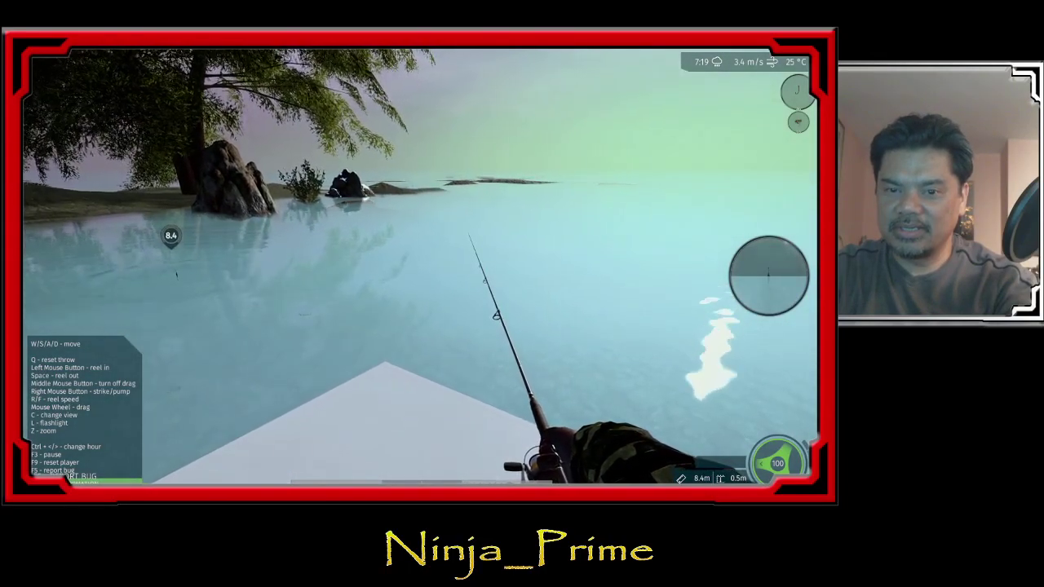
key(c)
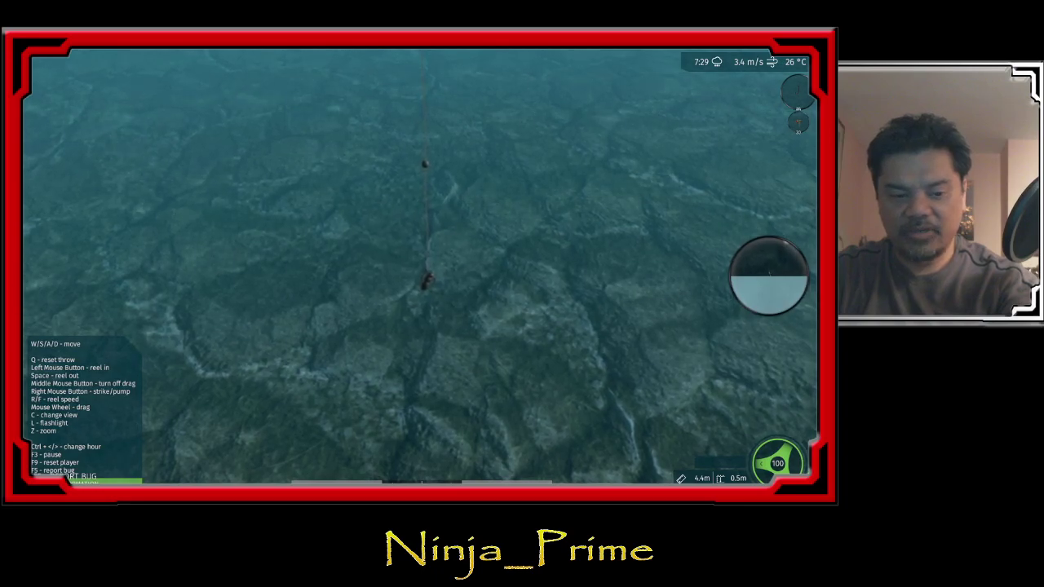
- Switch between player and lure views, then open the tackle menu on the rods list
key(c)
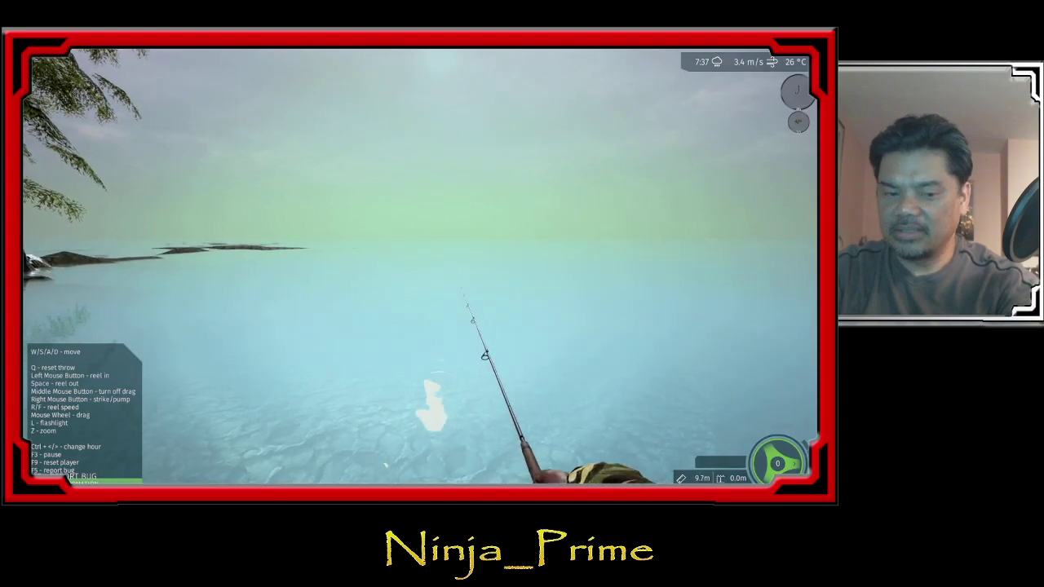
key(c)
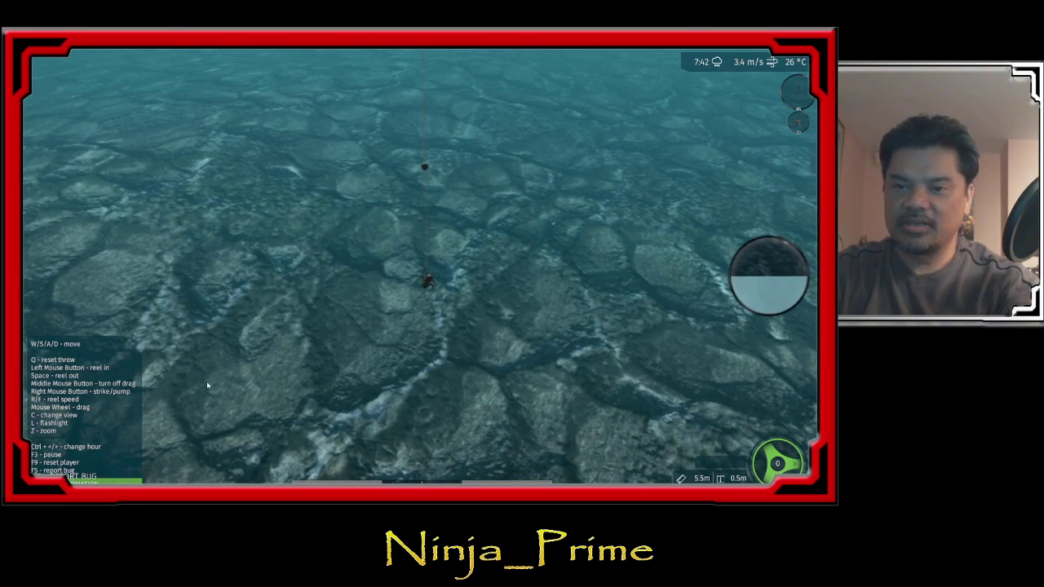
key(Tab)
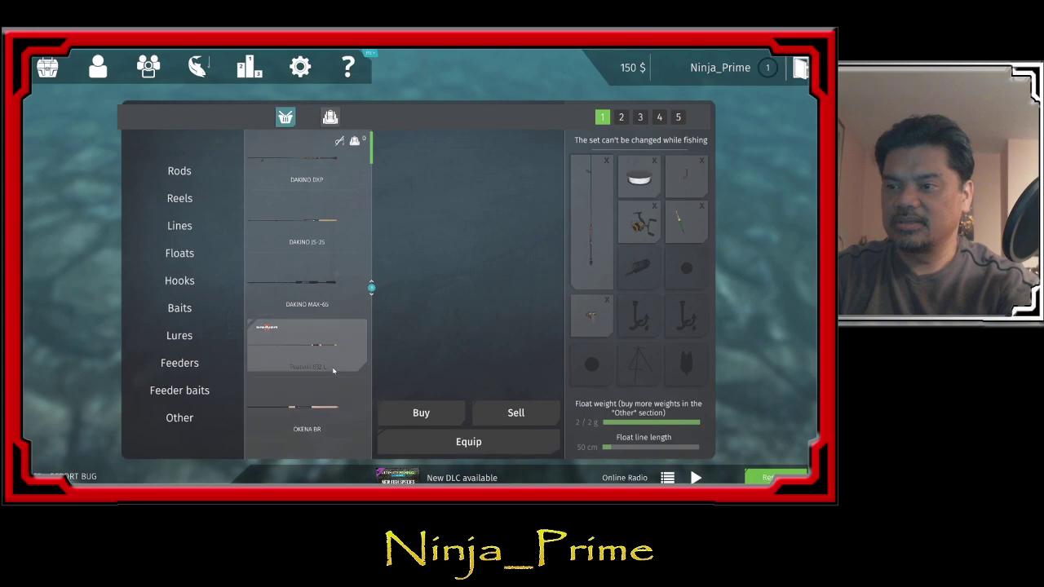
- List owned hooks in the Inventory and switch to equipment set 2
scroll(335, 367, down, 2)
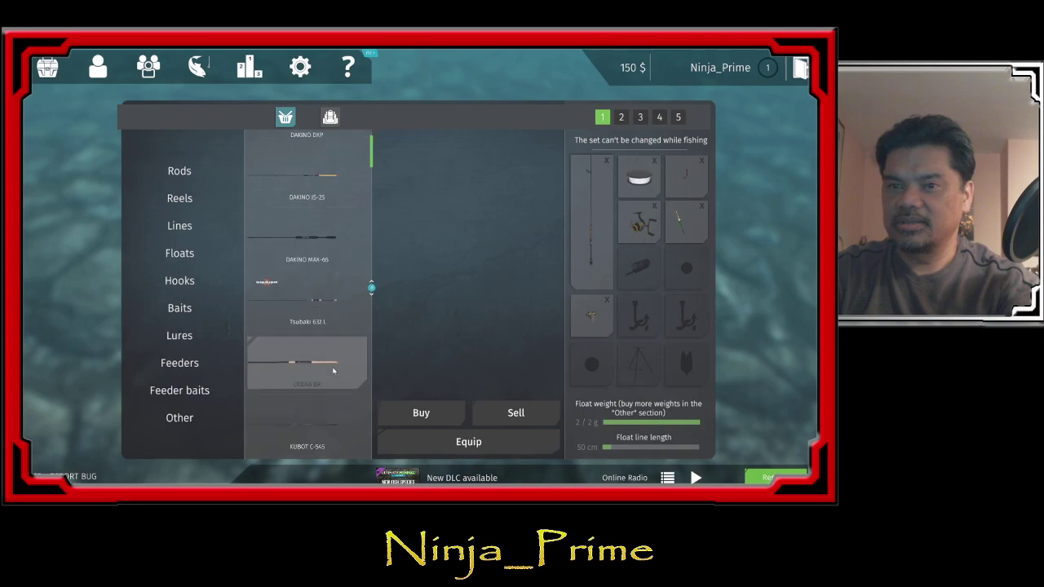
click(172, 281)
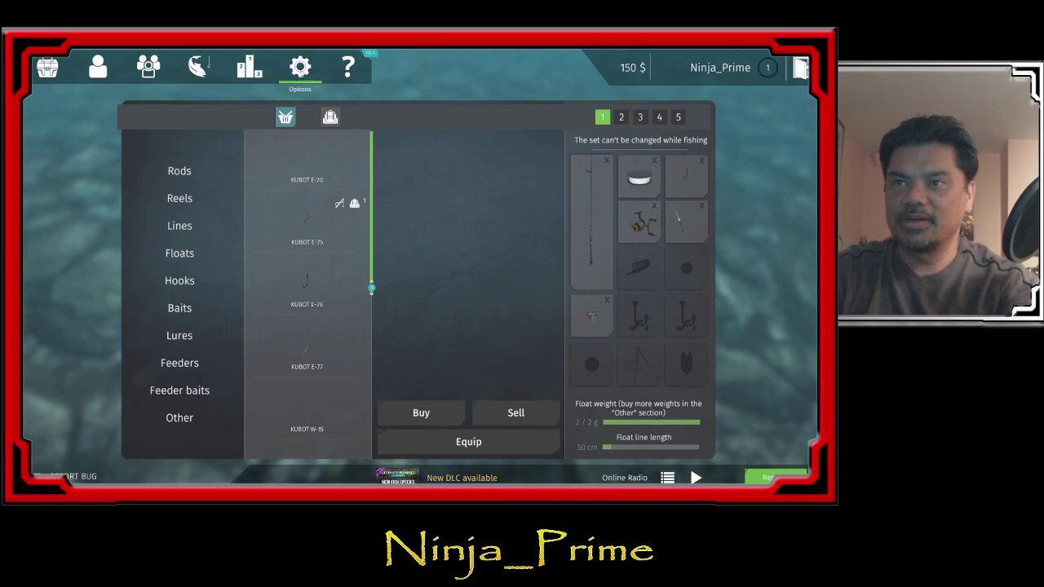
click(335, 118)
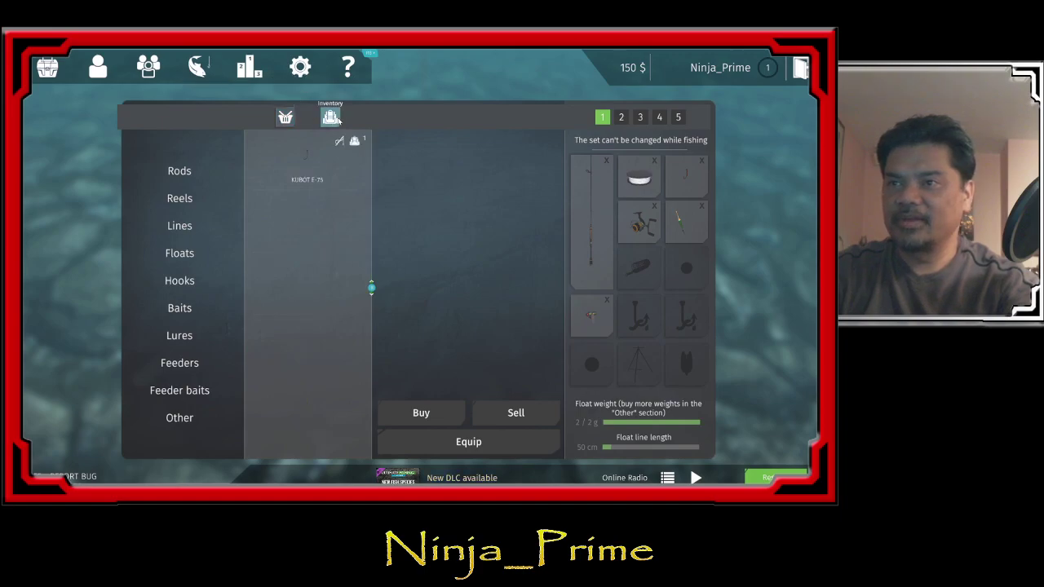
click(623, 119)
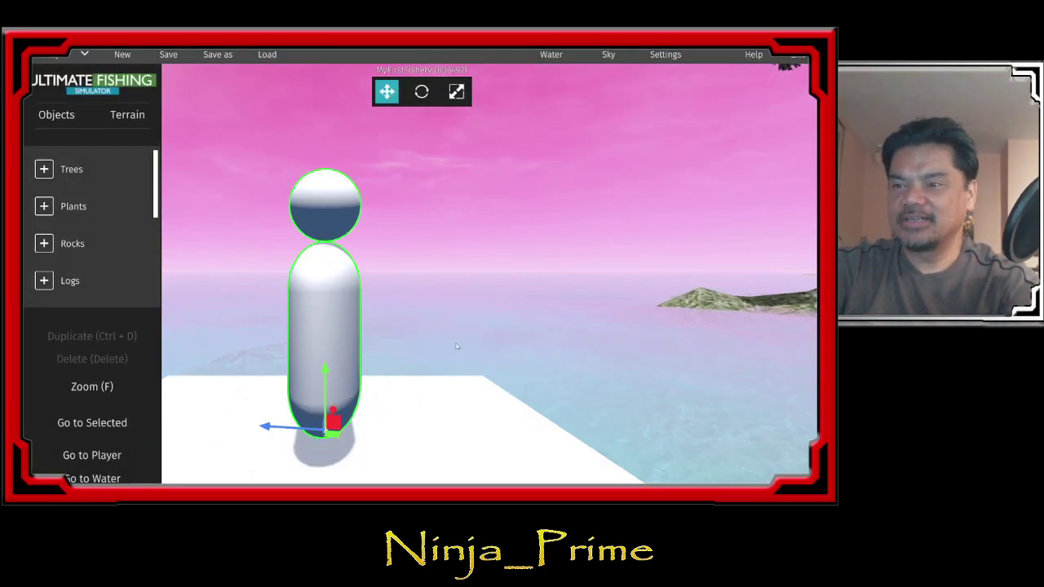
- Select the fish spawner, raise its Fish Amount from 4 to 10, then deselect it
scroll(524, 345, down, 2)
scroll(522, 345, down, 2)
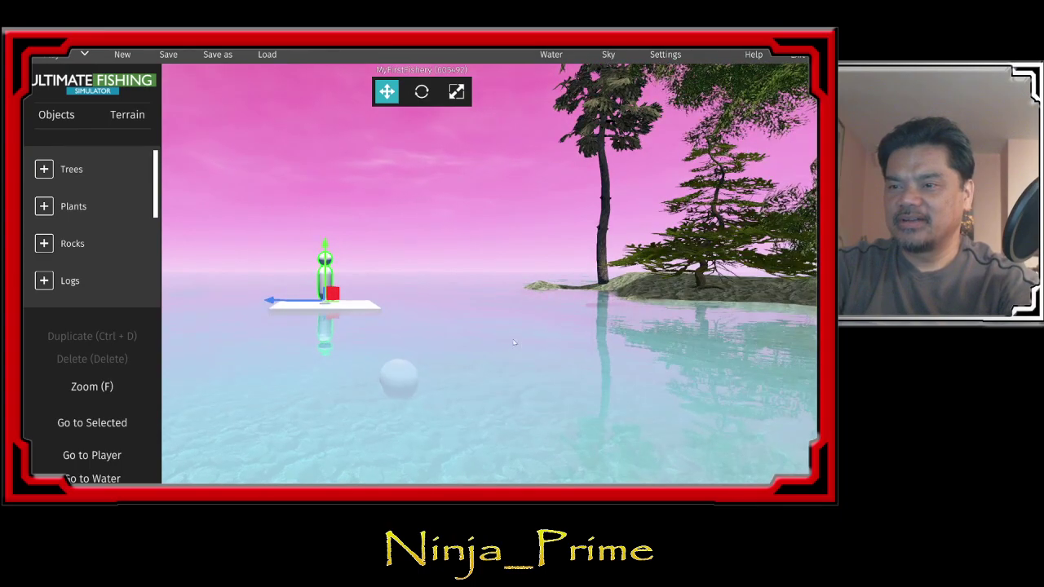
scroll(504, 366, down, 2)
click(395, 347)
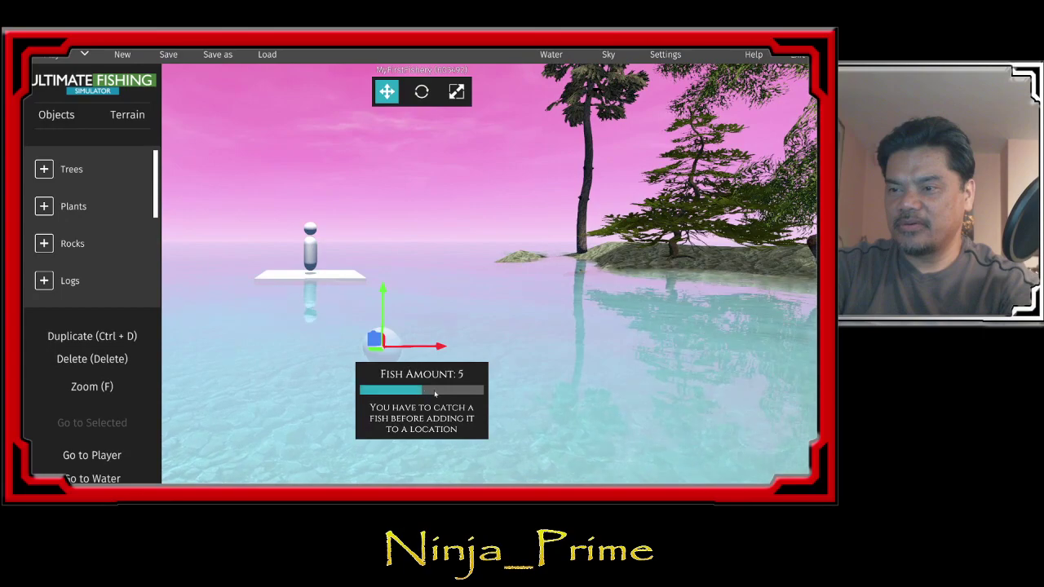
drag(409, 390, 459, 395)
click(481, 393)
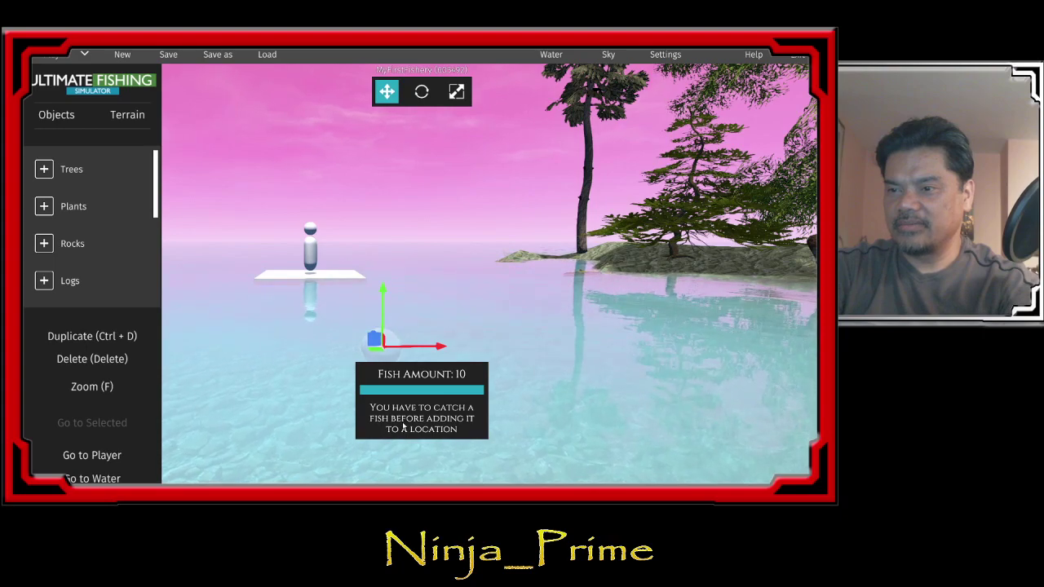
click(168, 291)
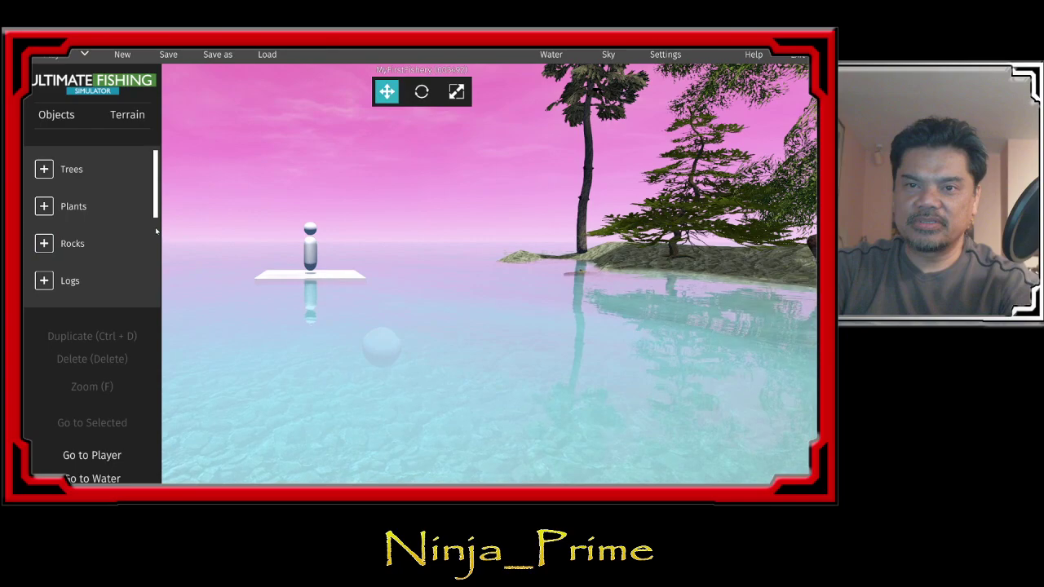
drag(155, 213, 161, 249)
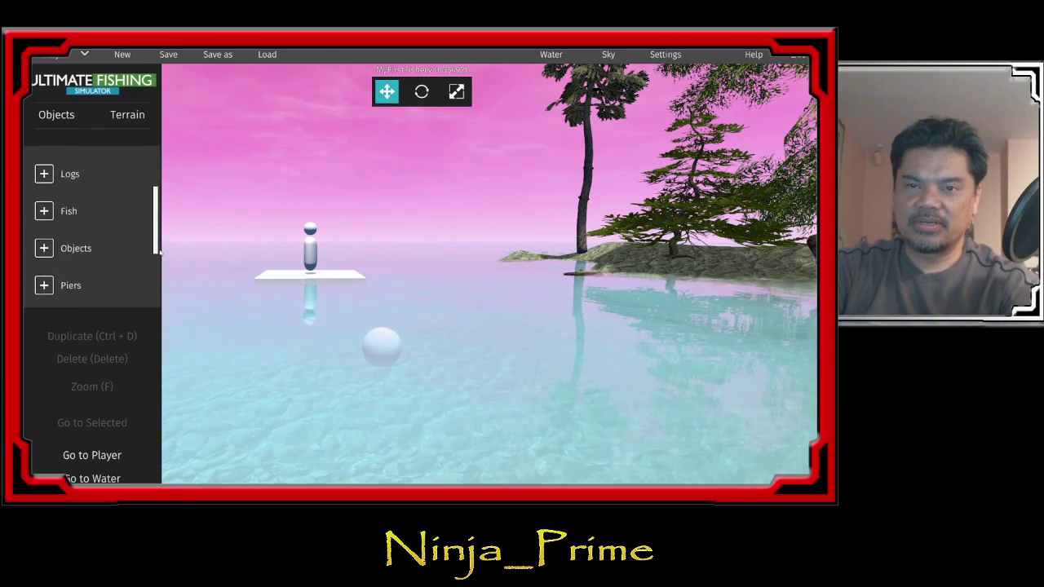
- Expand the Fish object group and scroll the list to view the spawner
click(44, 225)
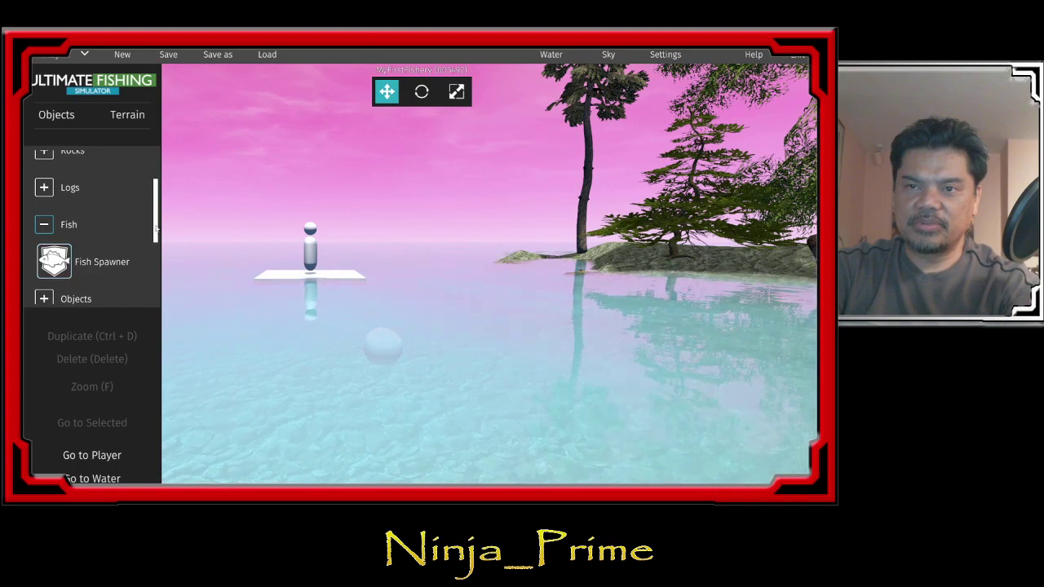
scroll(142, 261, down, 2)
scroll(135, 277, down, 3)
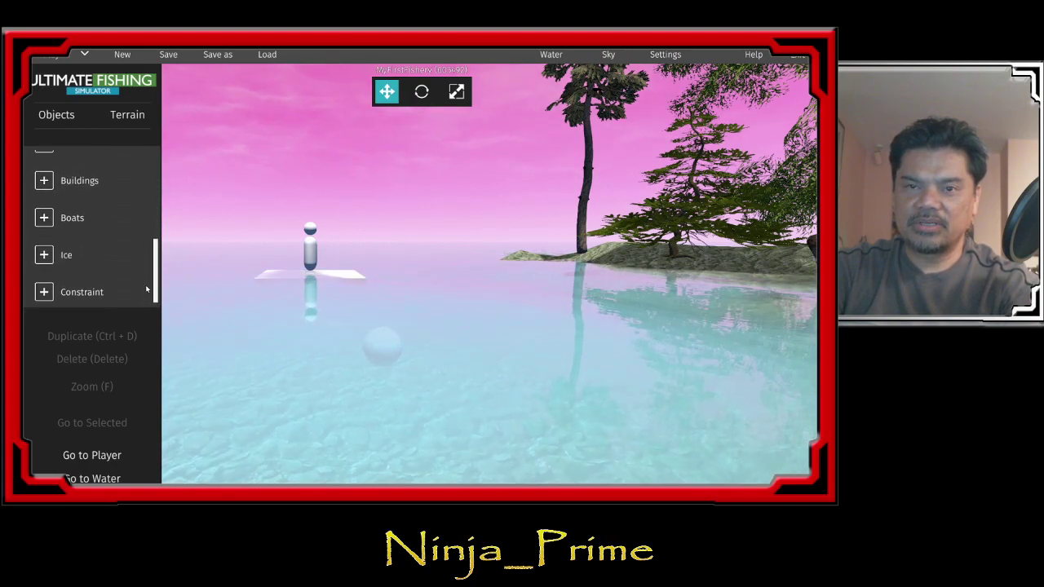
scroll(147, 281, up, 1)
scroll(155, 265, up, 2)
scroll(159, 249, up, 2)
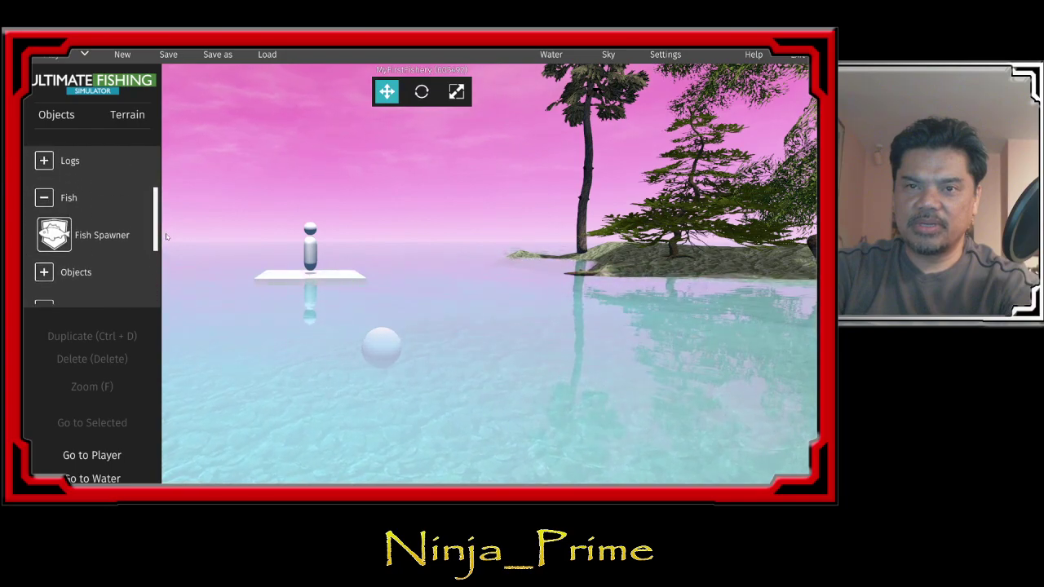
scroll(160, 233, up, 1)
scroll(159, 216, up, 1)
scroll(160, 200, up, 1)
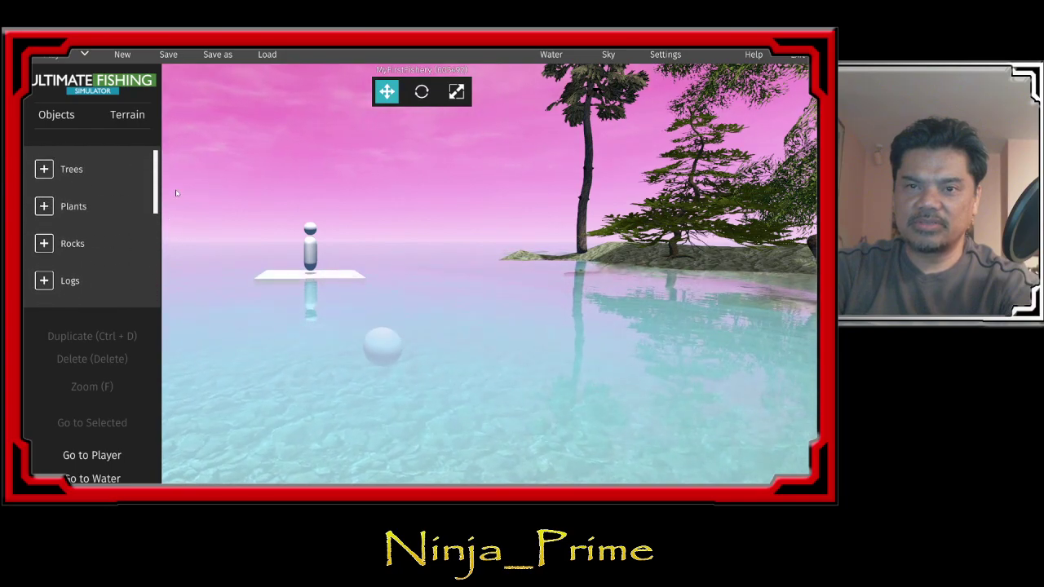
scroll(159, 245, down, 3)
scroll(147, 293, down, 3)
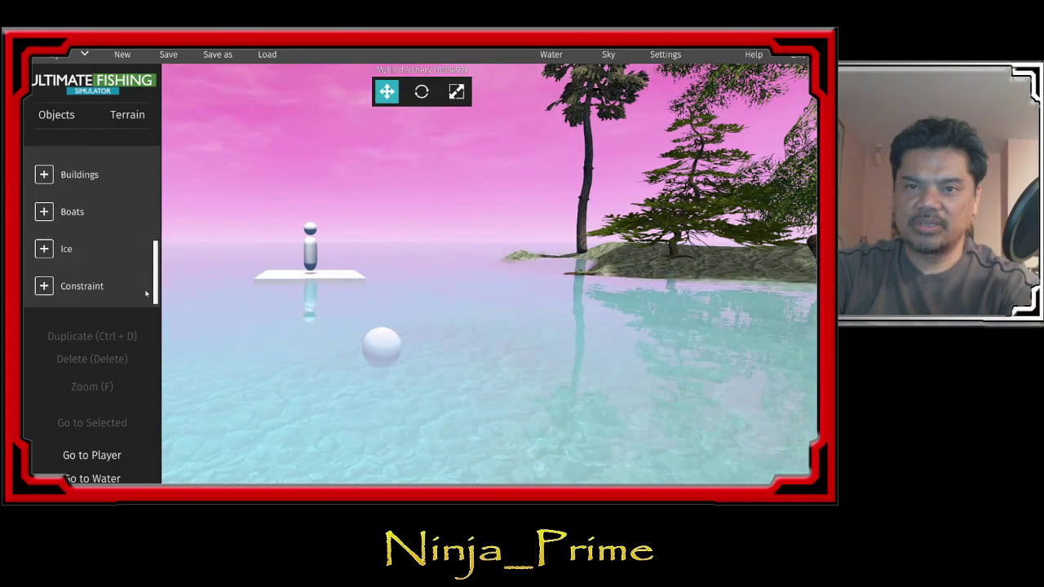
- Expand the Boats group and browse the fishing, sport and luxury boat models
click(44, 212)
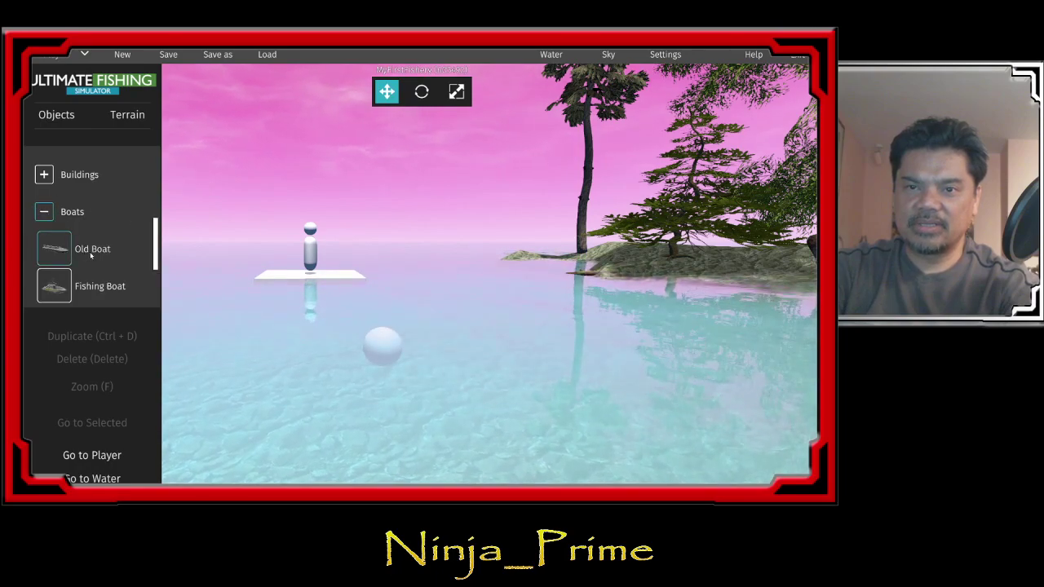
scroll(90, 254, down, 1)
scroll(90, 253, down, 2)
scroll(90, 251, down, 1)
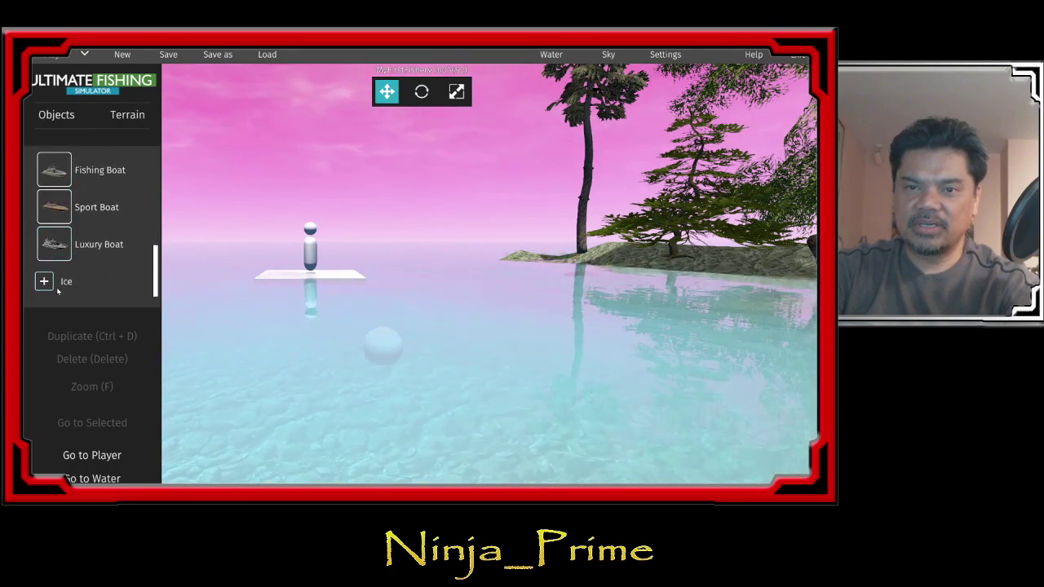
scroll(114, 277, down, 1)
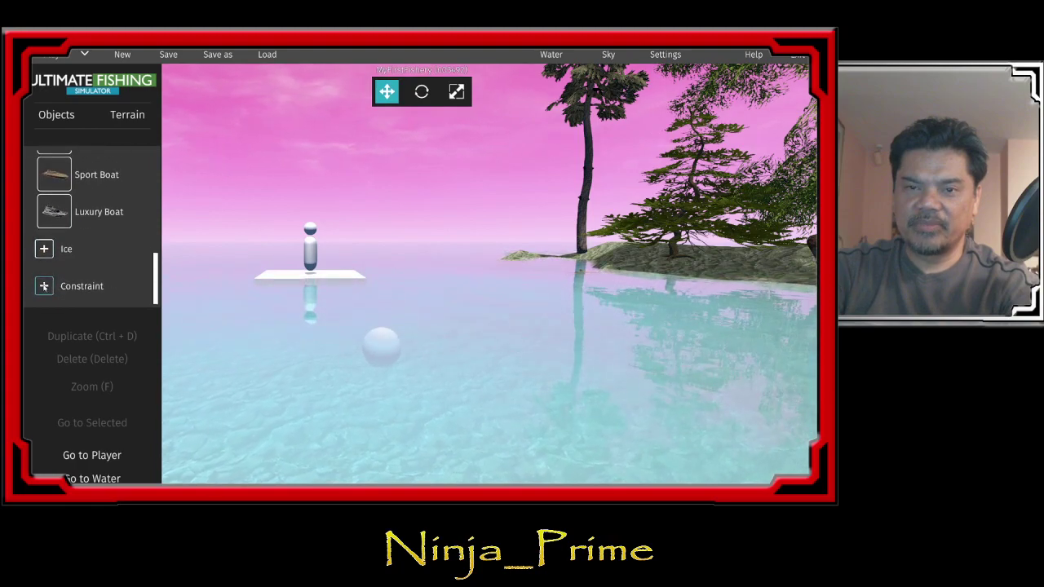
scroll(122, 274, down, 1)
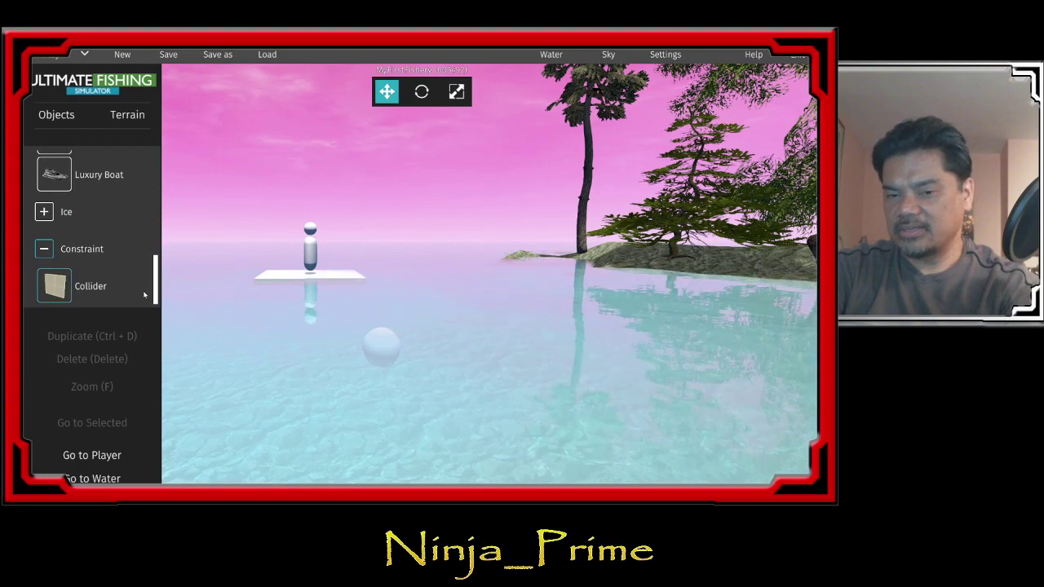
scroll(106, 244, up, 2)
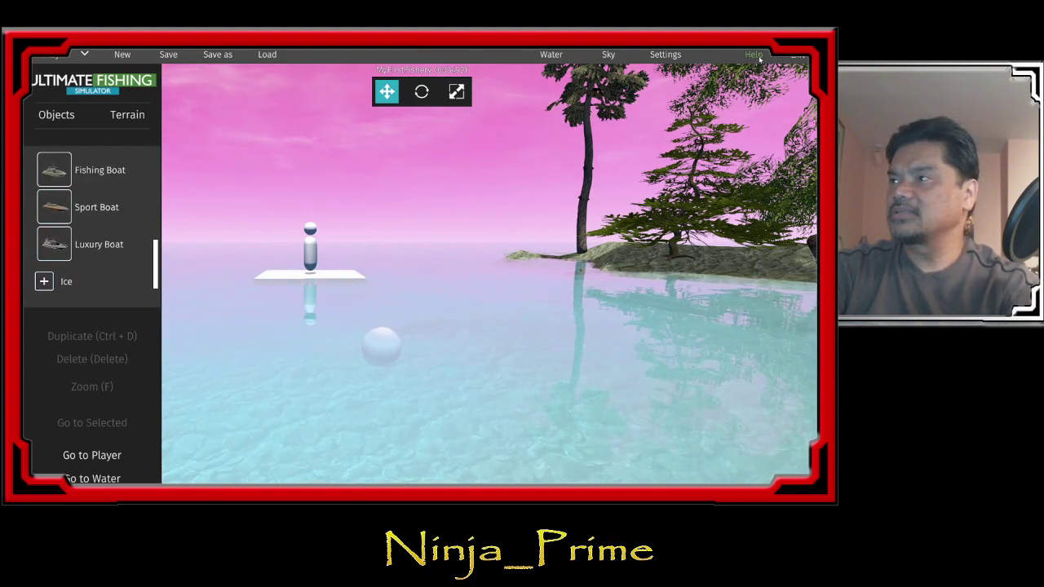
click(754, 55)
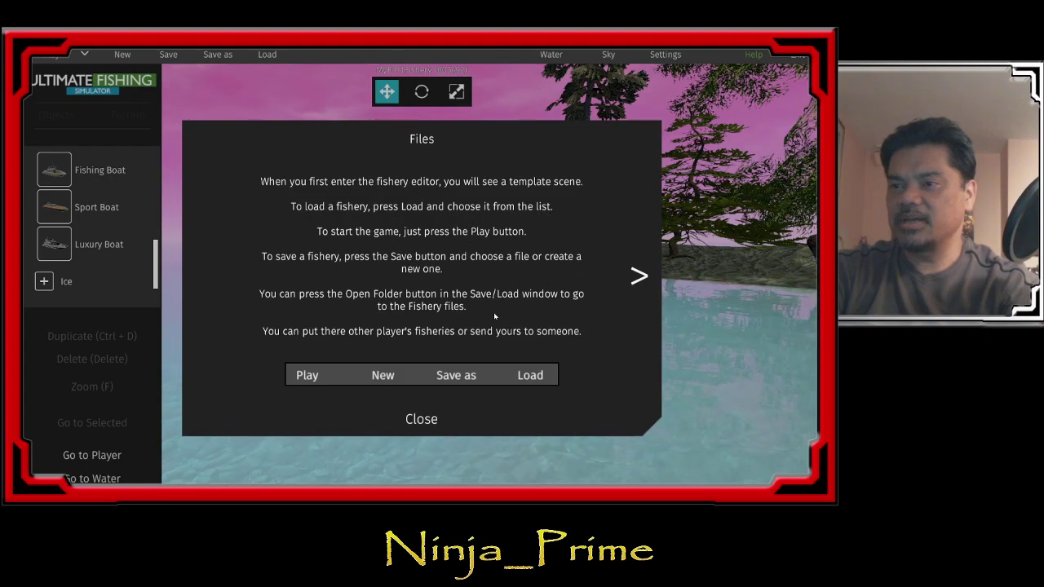
click(641, 277)
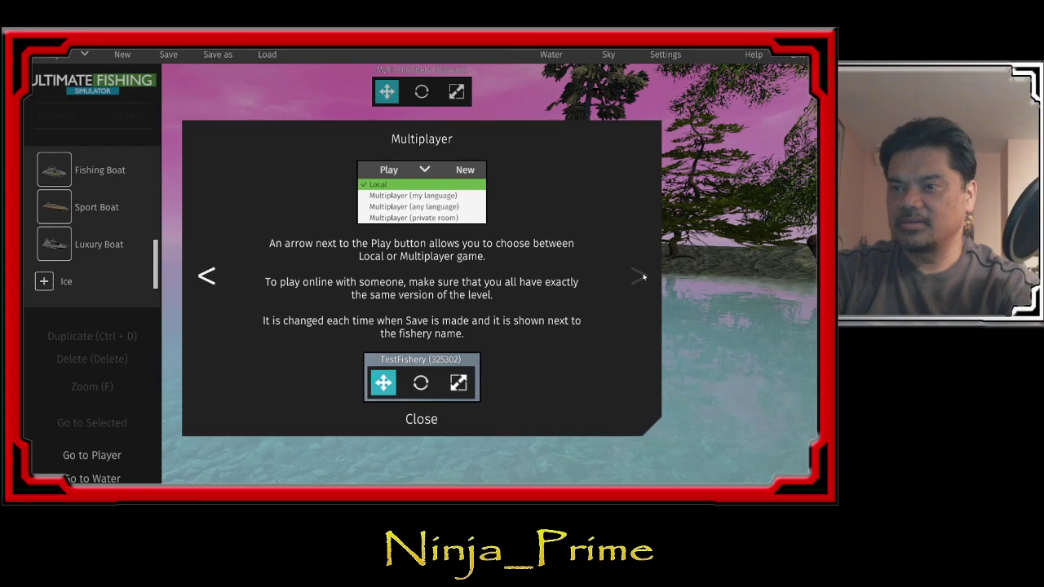
click(639, 277)
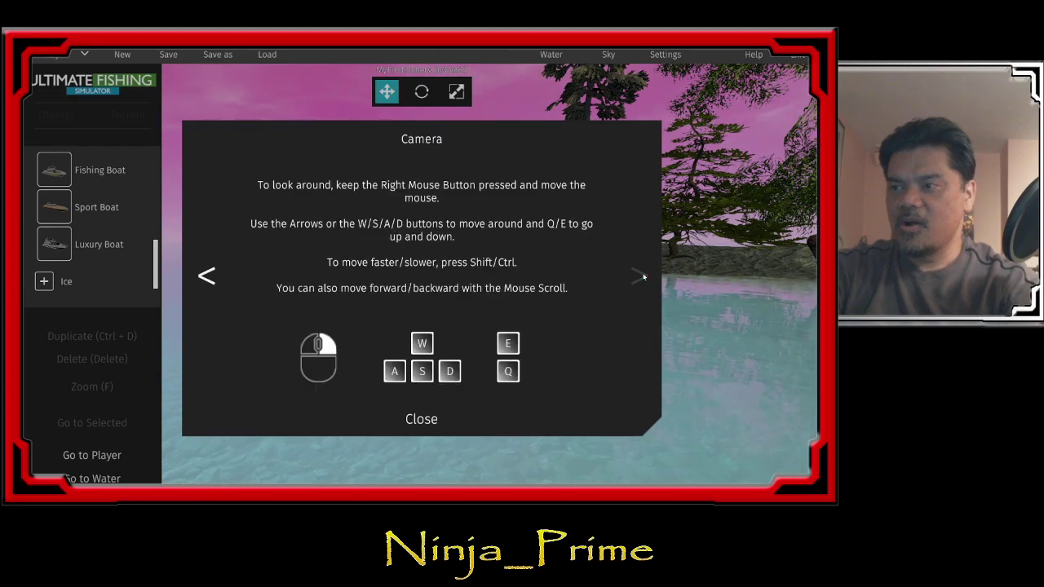
click(641, 277)
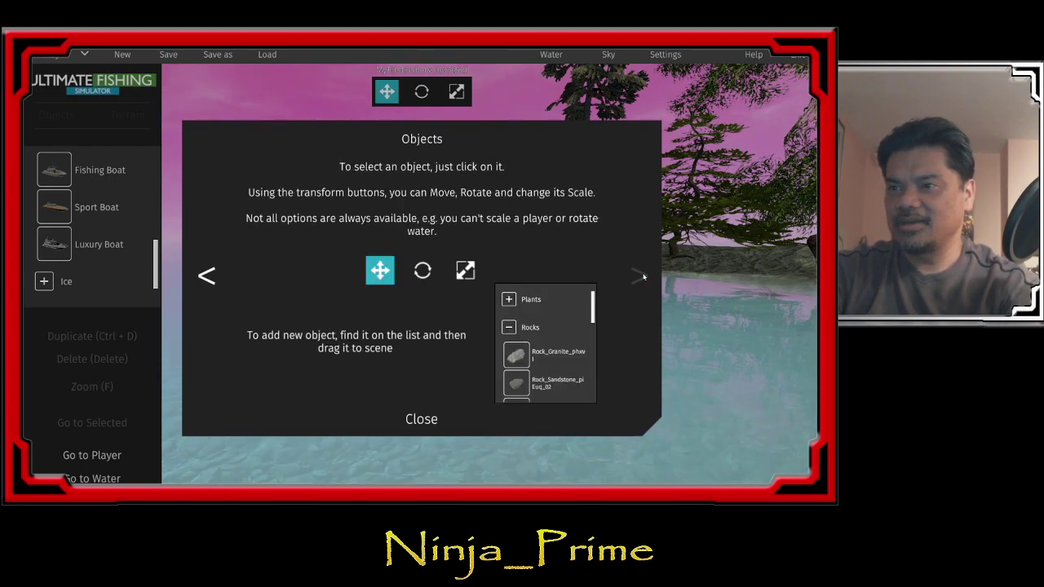
click(641, 277)
click(643, 277)
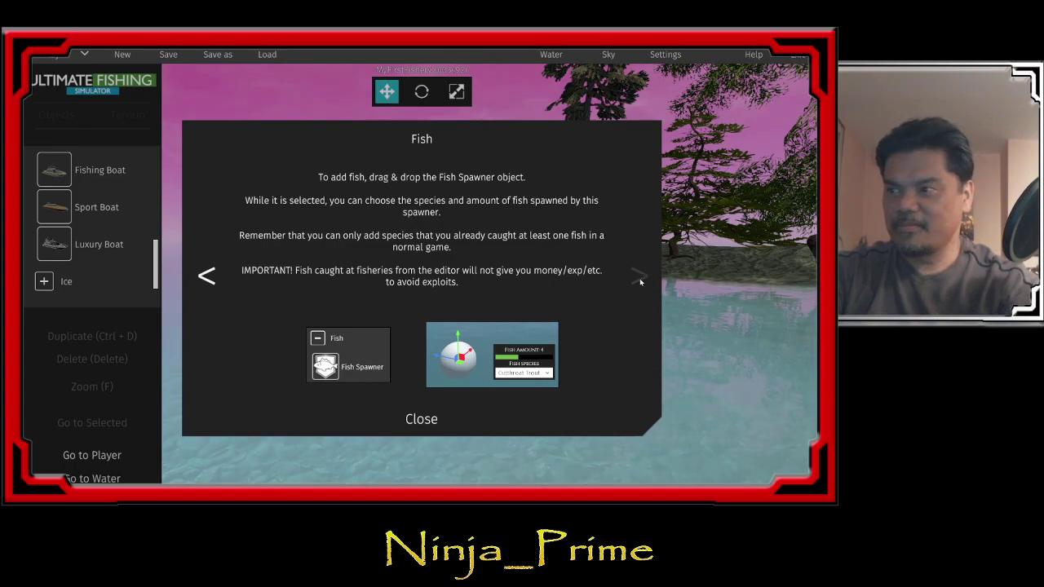
click(638, 278)
click(639, 279)
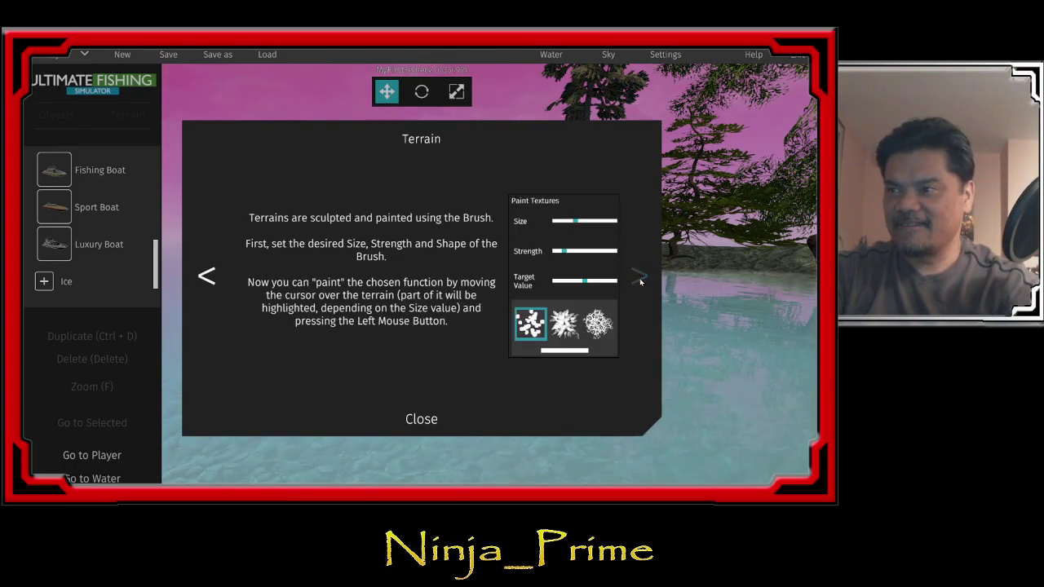
click(639, 279)
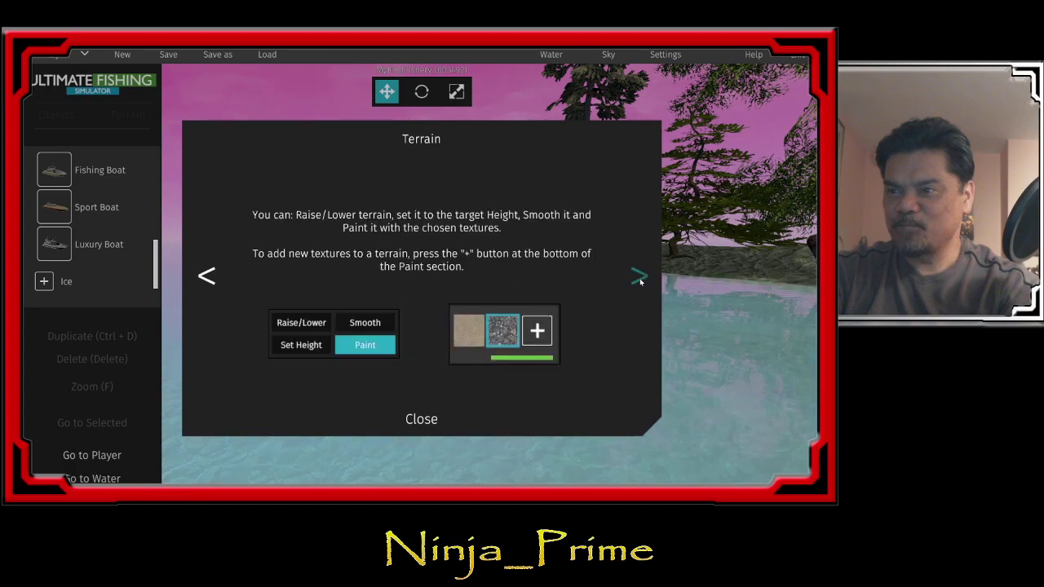
click(639, 279)
click(639, 279)
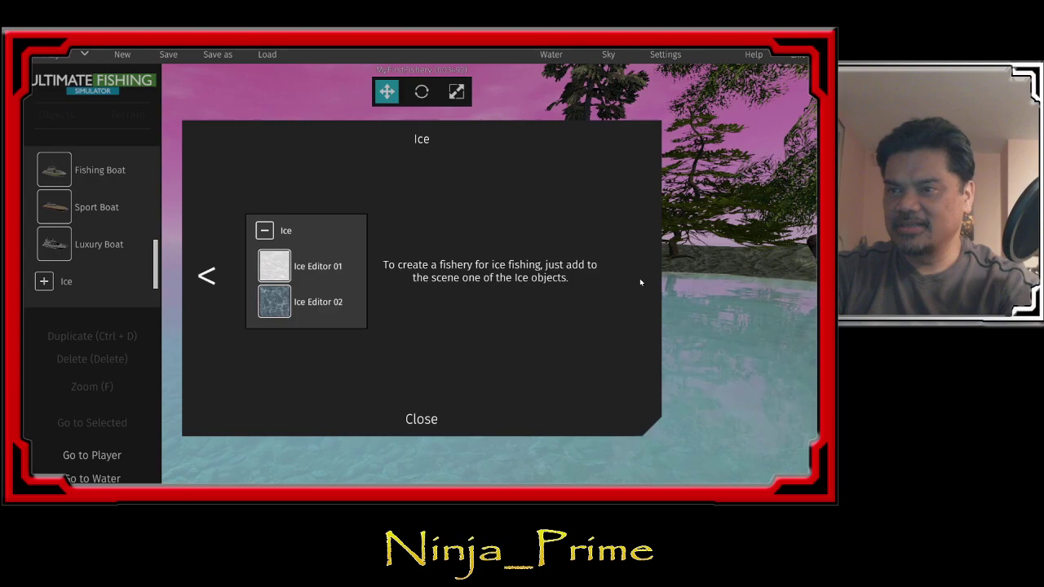
- Close the help guide to return to the pink-sky fishery with its spawner
click(422, 422)
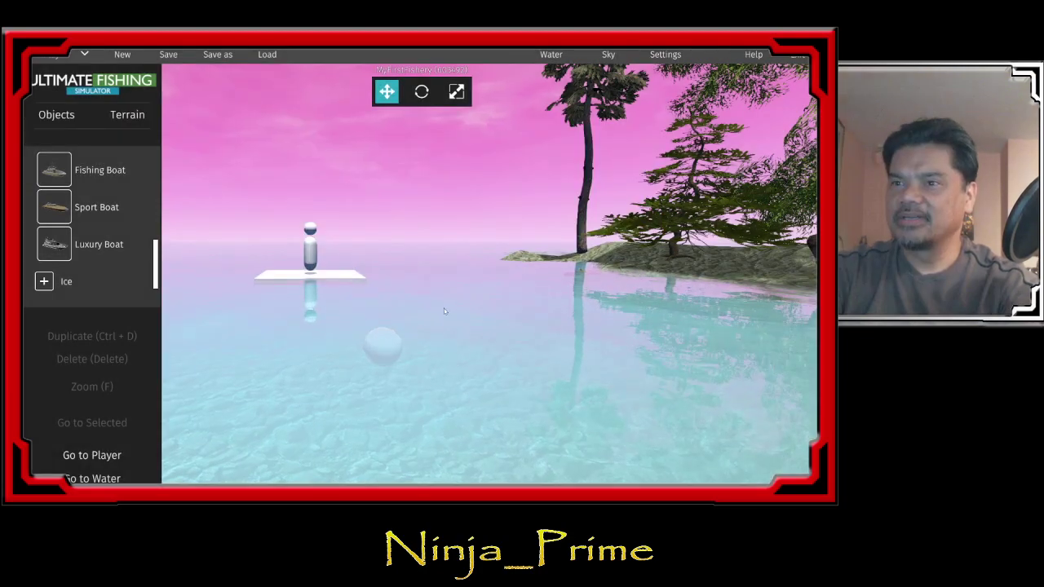